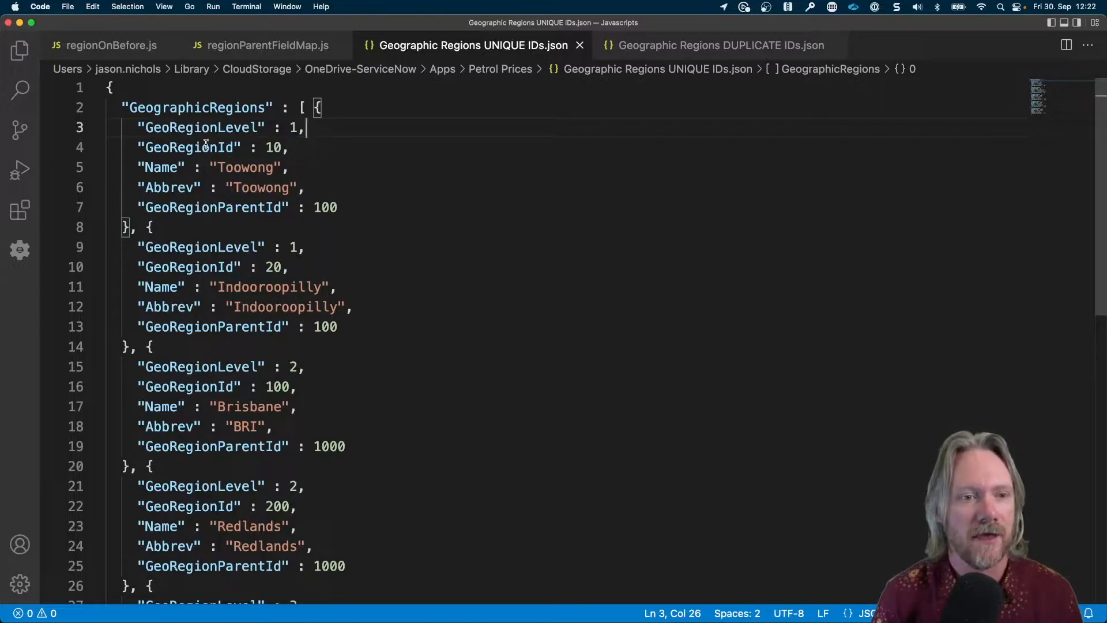
# - Examine the GeoRegionId and GeoRegionParentId values of the Toowong, Indooroopilly and Brisbane entries in the unique IDs file
pyautogui.moveTo(144, 147); pyautogui.dragTo(282, 149)
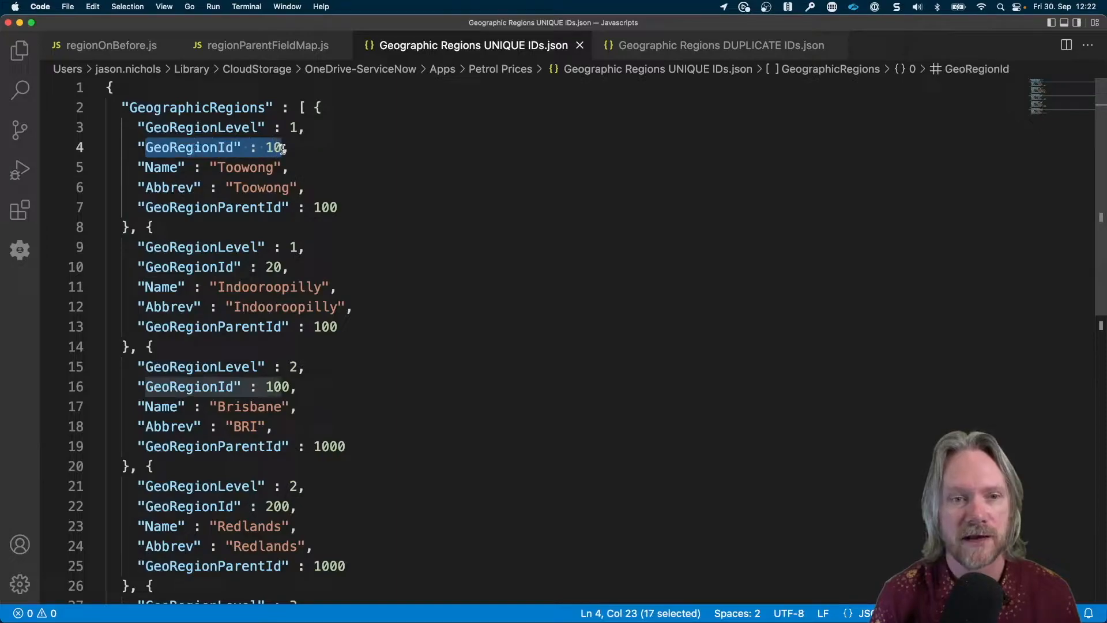
pyautogui.moveTo(267, 266); pyautogui.dragTo(280, 267)
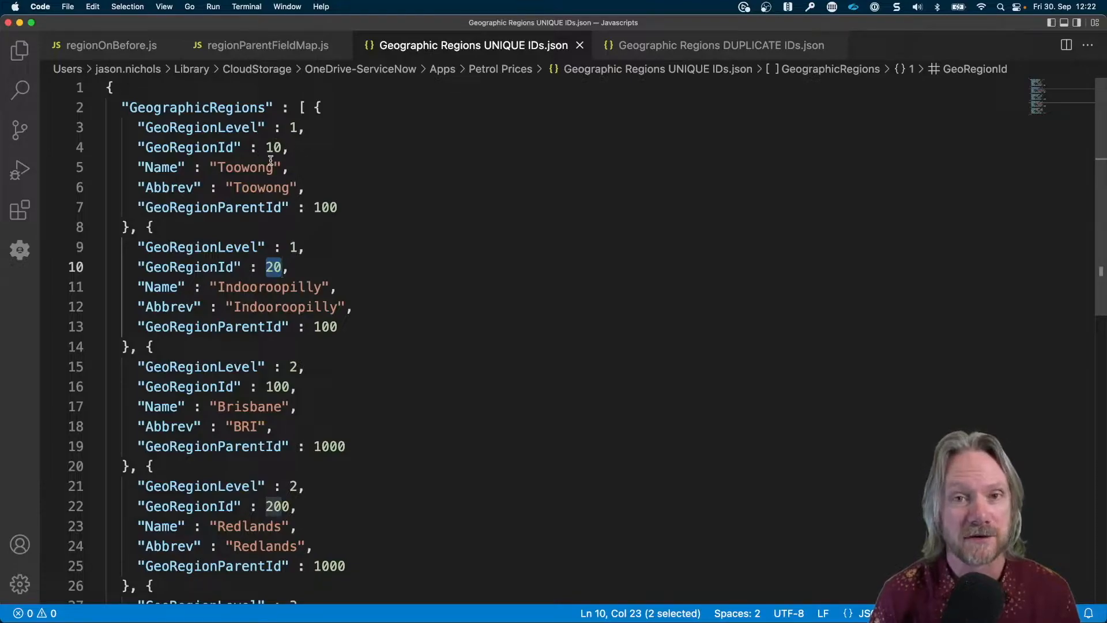
pyautogui.click(218, 188)
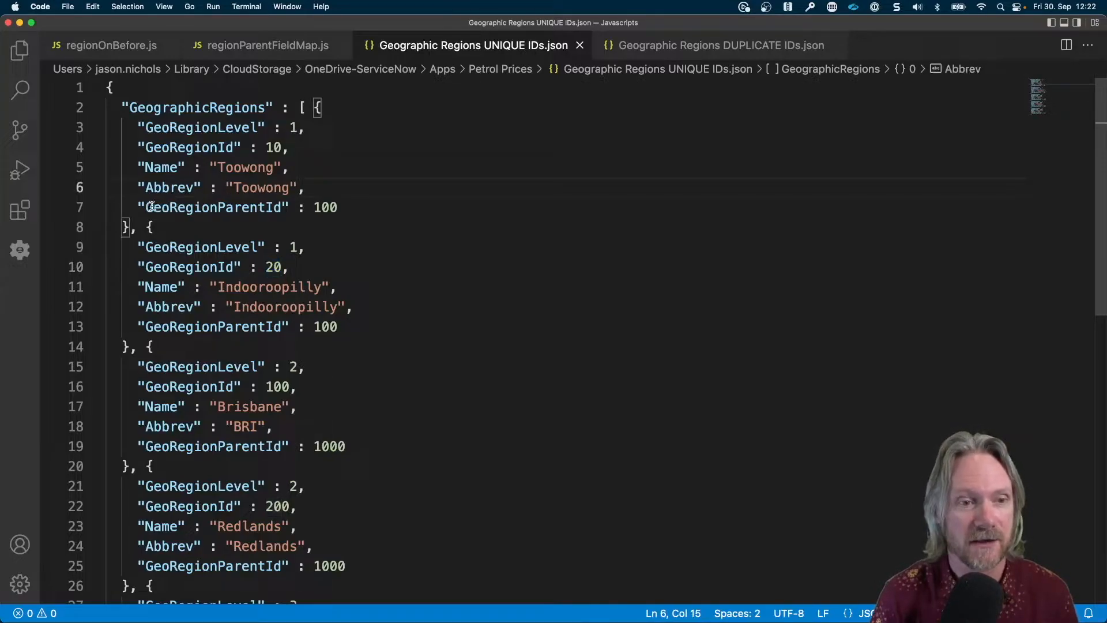
pyautogui.moveTo(148, 207); pyautogui.dragTo(340, 208)
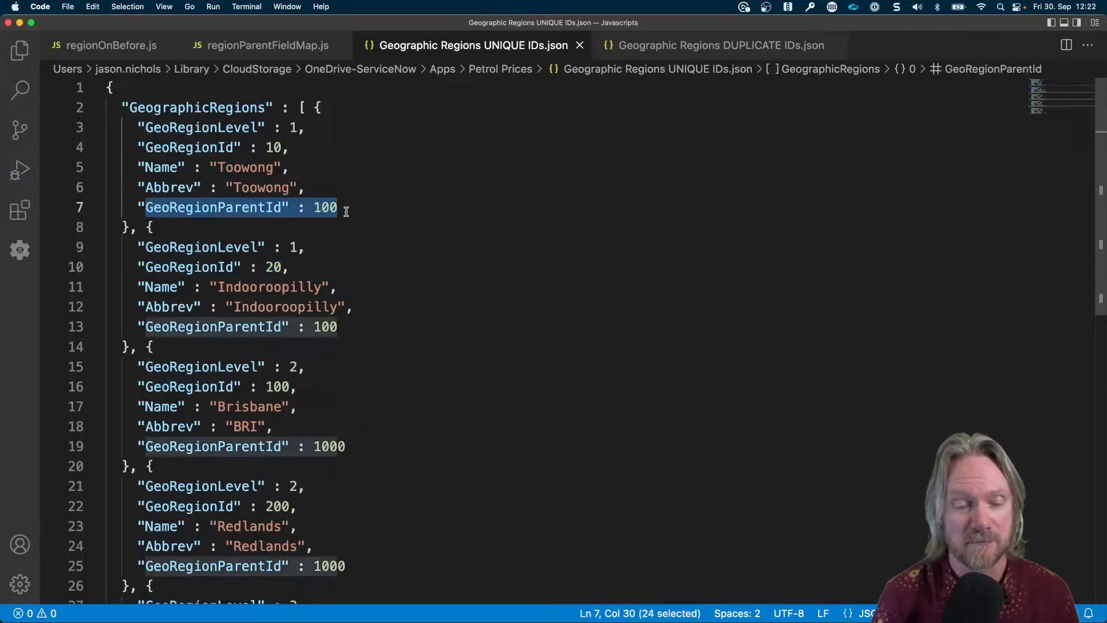
pyautogui.moveTo(315, 326); pyautogui.dragTo(329, 327)
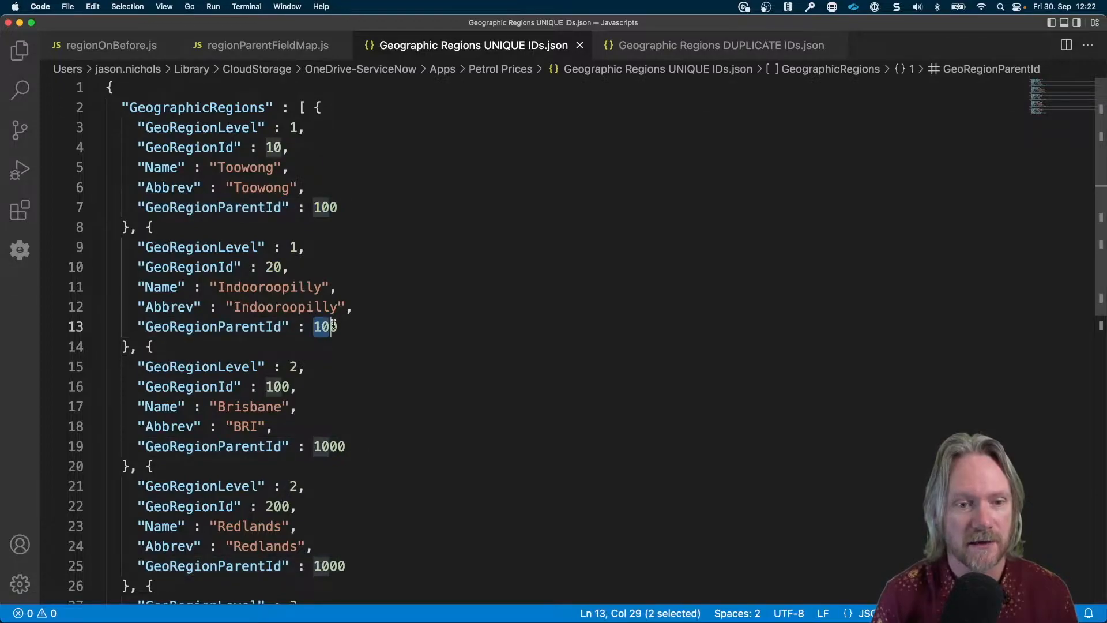
pyautogui.moveTo(314, 447); pyautogui.dragTo(338, 446)
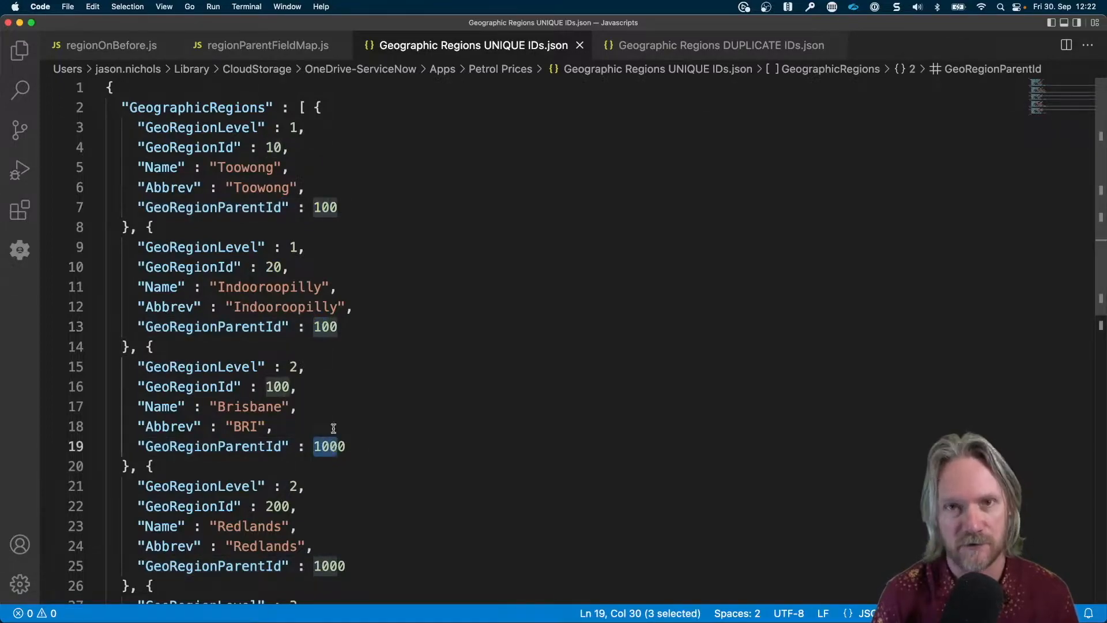
pyautogui.click(390, 336)
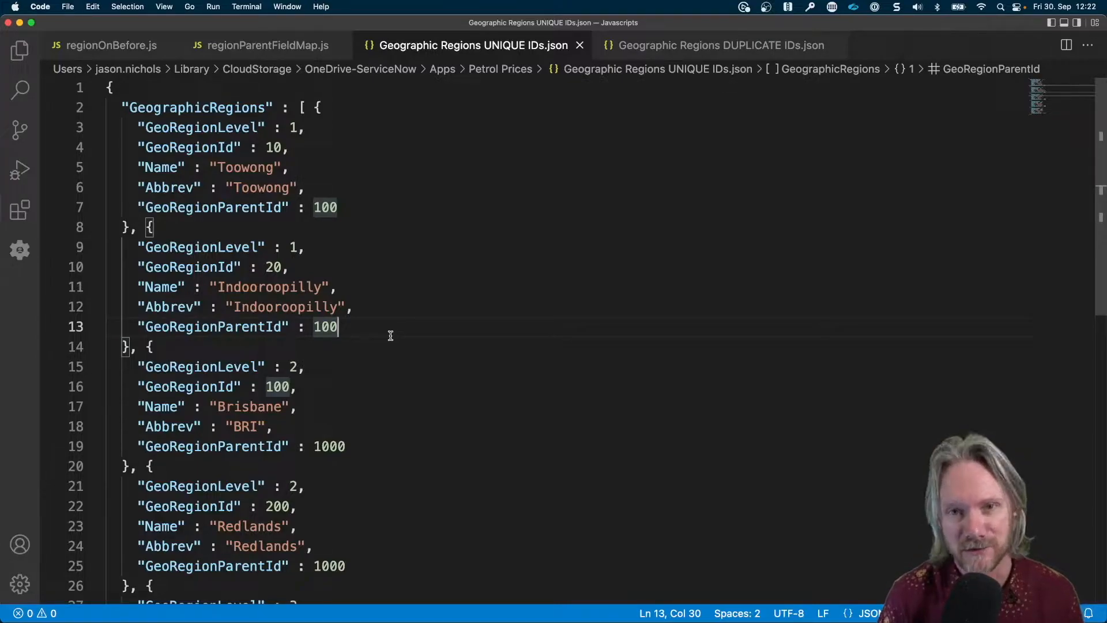
# - Open Geographic Regions DUPLICATE IDs.json and examine the GeoRegionLevel and GeoRegionId values of the Toowong and Indooroopilly entries
pyautogui.click(728, 51)
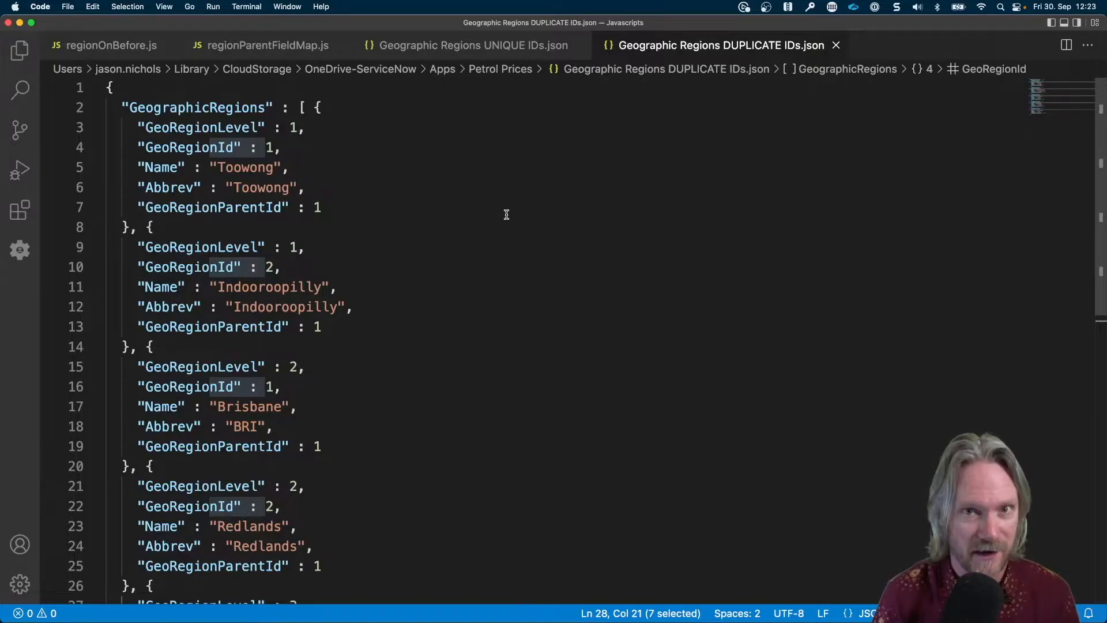
pyautogui.scroll(-2, 506, 214)
pyautogui.scroll(2, 506, 214)
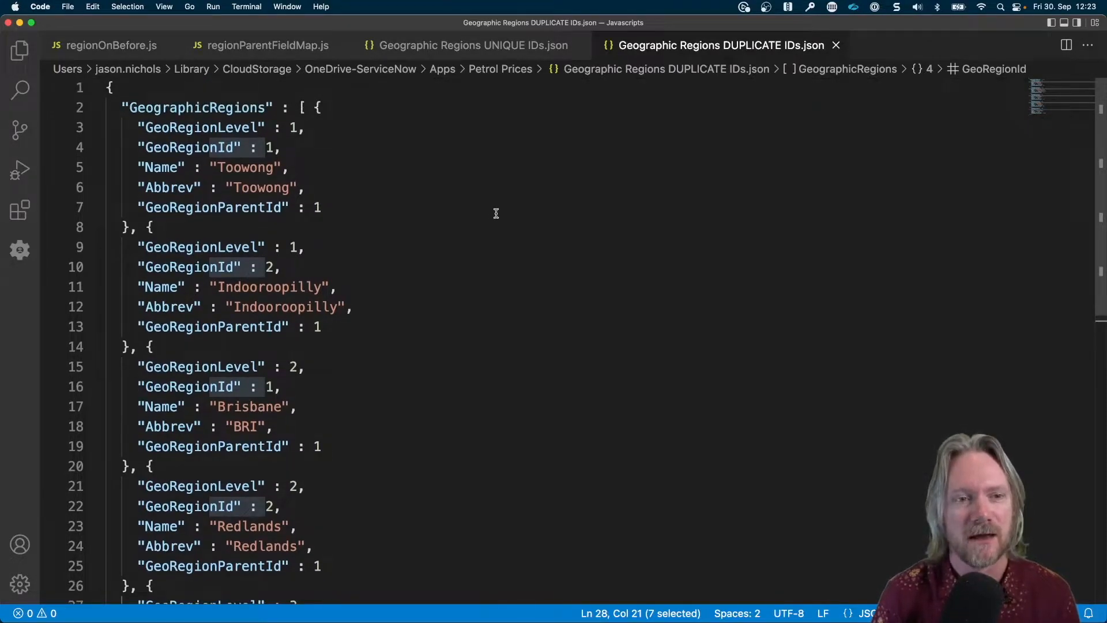
pyautogui.click(385, 151)
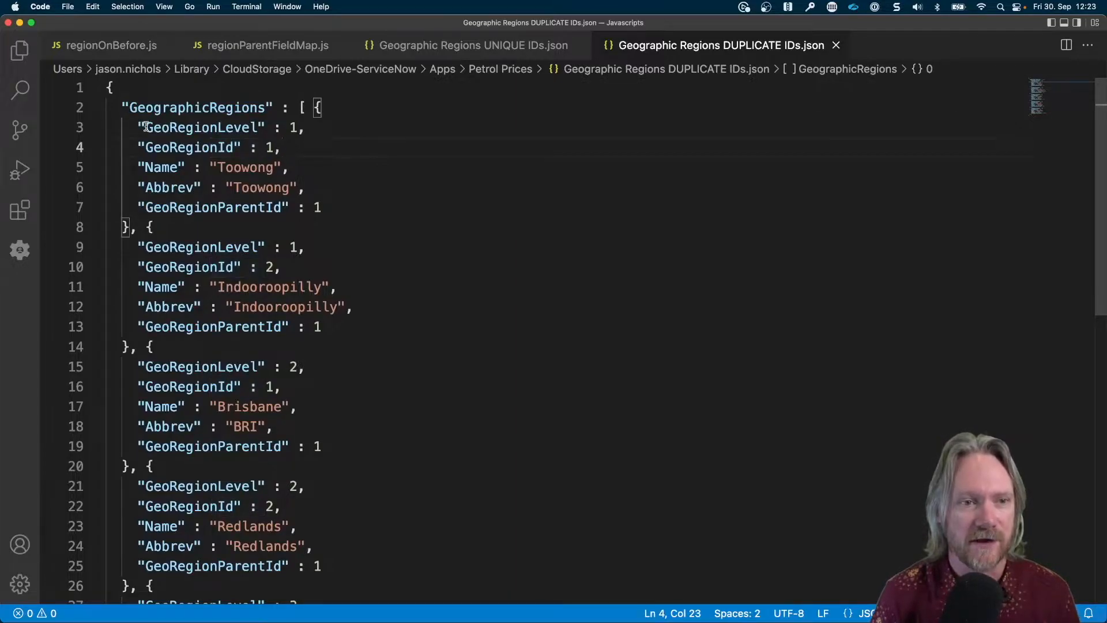
pyautogui.moveTo(146, 126); pyautogui.dragTo(300, 125)
pyautogui.moveTo(146, 147); pyautogui.dragTo(282, 149)
pyautogui.moveTo(185, 267); pyautogui.dragTo(275, 267)
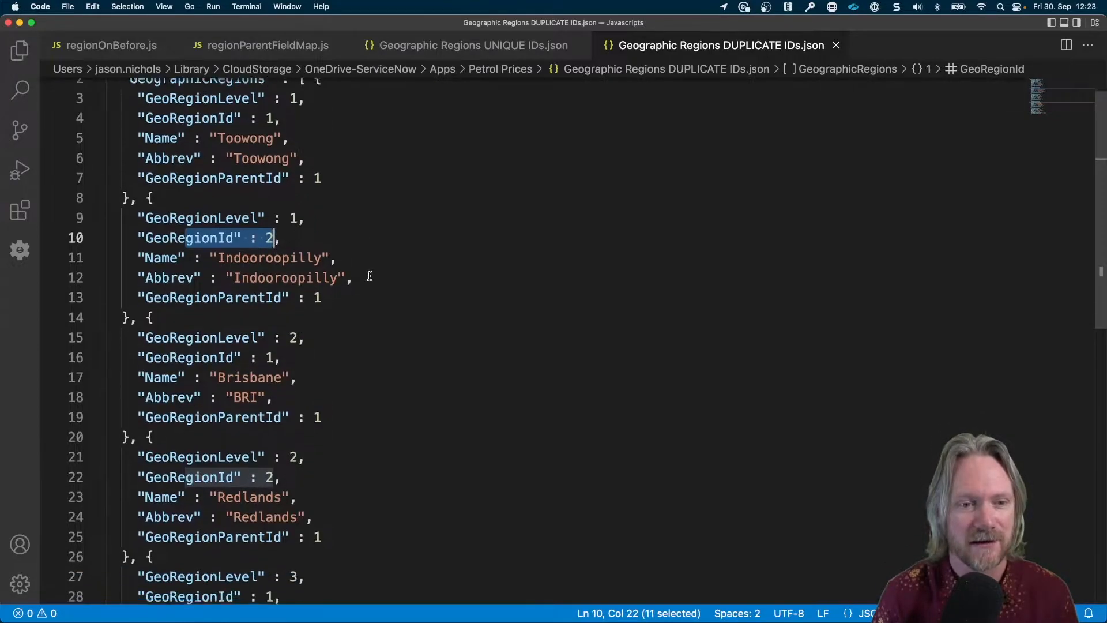
# - Examine the GeoRegionId values of the Brisbane, Redlands and Queensland entries in the duplicate IDs file
pyautogui.scroll(-3, 368, 275)
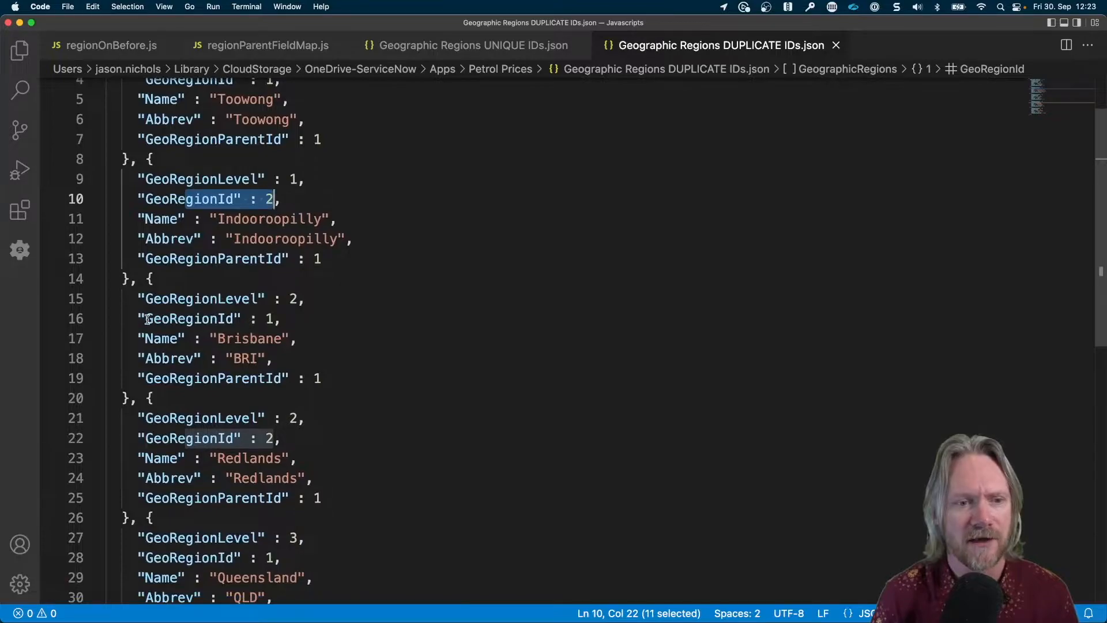
pyautogui.moveTo(149, 318); pyautogui.dragTo(275, 319)
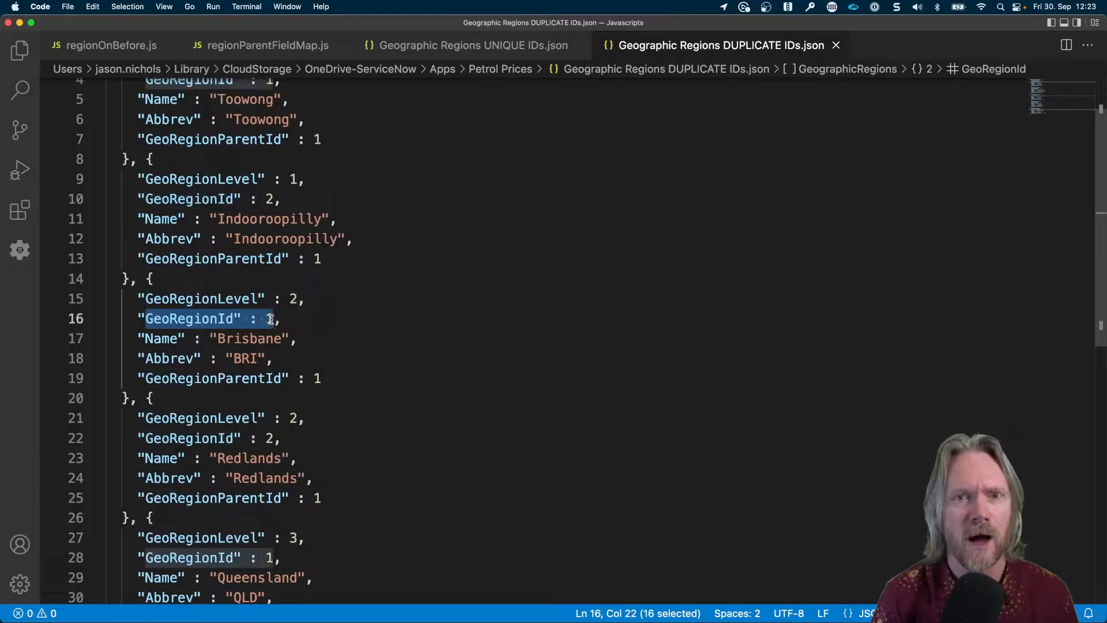
pyautogui.moveTo(149, 438); pyautogui.dragTo(275, 438)
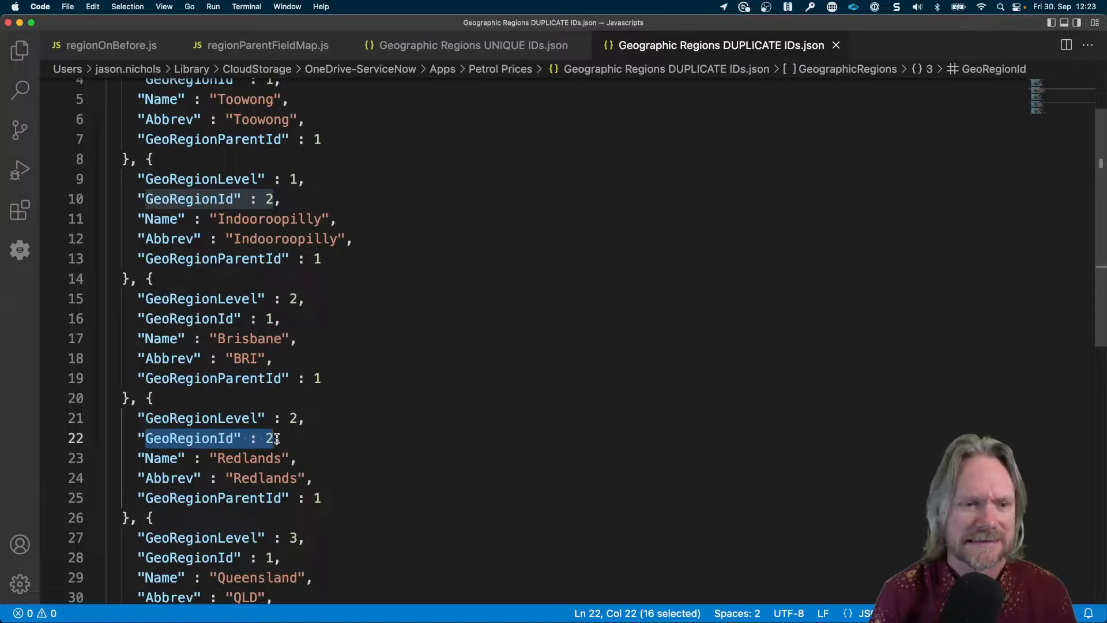
pyautogui.scroll(-3, 338, 413)
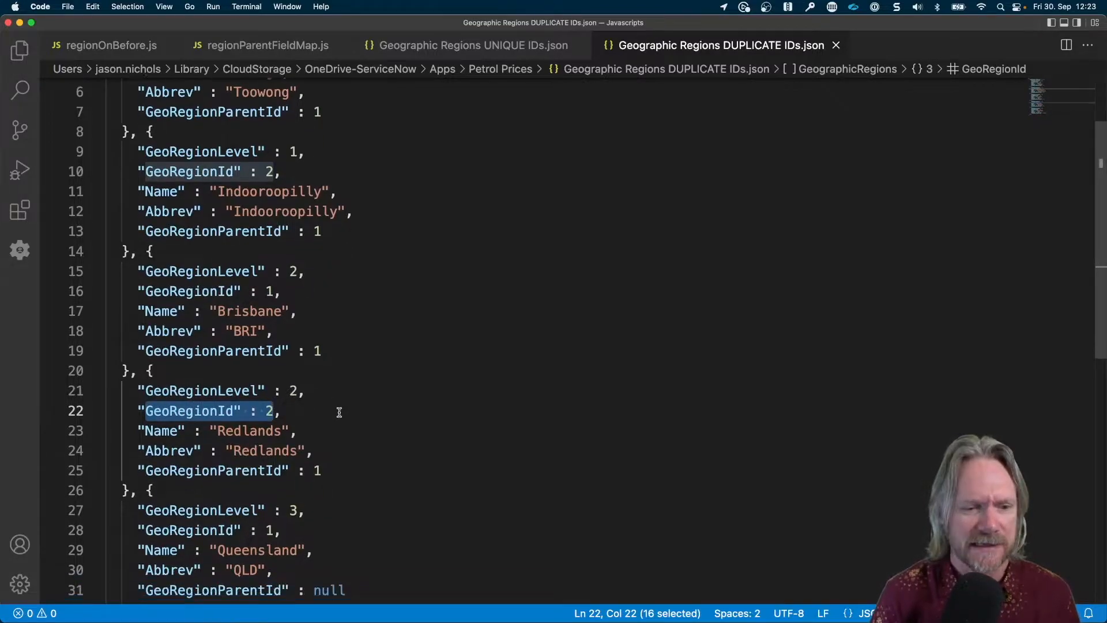
pyautogui.moveTo(154, 383); pyautogui.dragTo(274, 386)
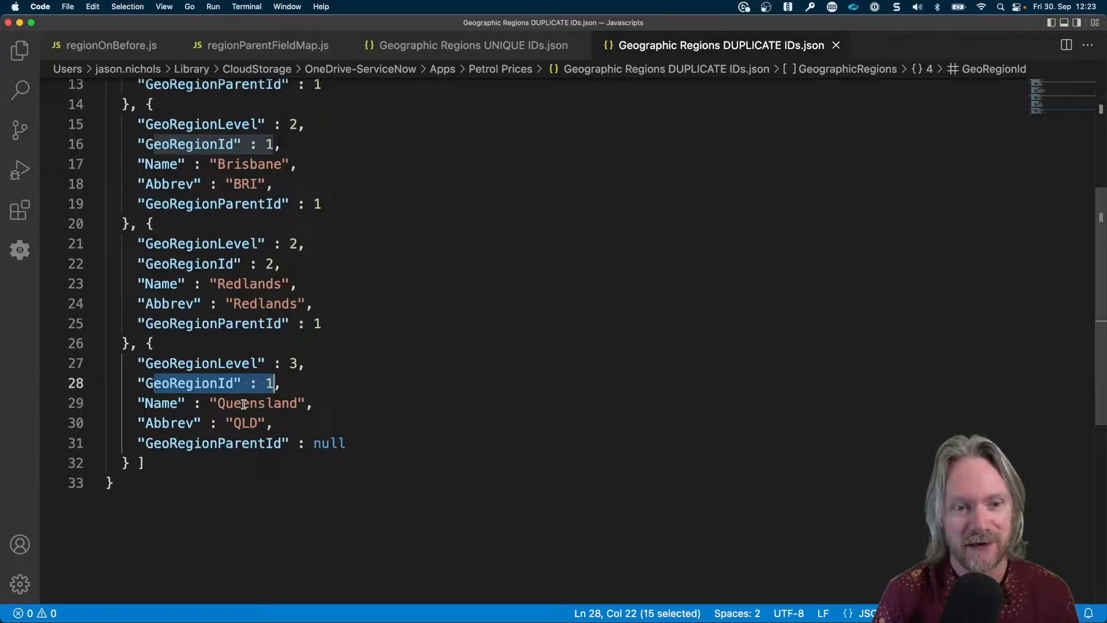
pyautogui.moveTo(289, 364); pyautogui.dragTo(273, 382)
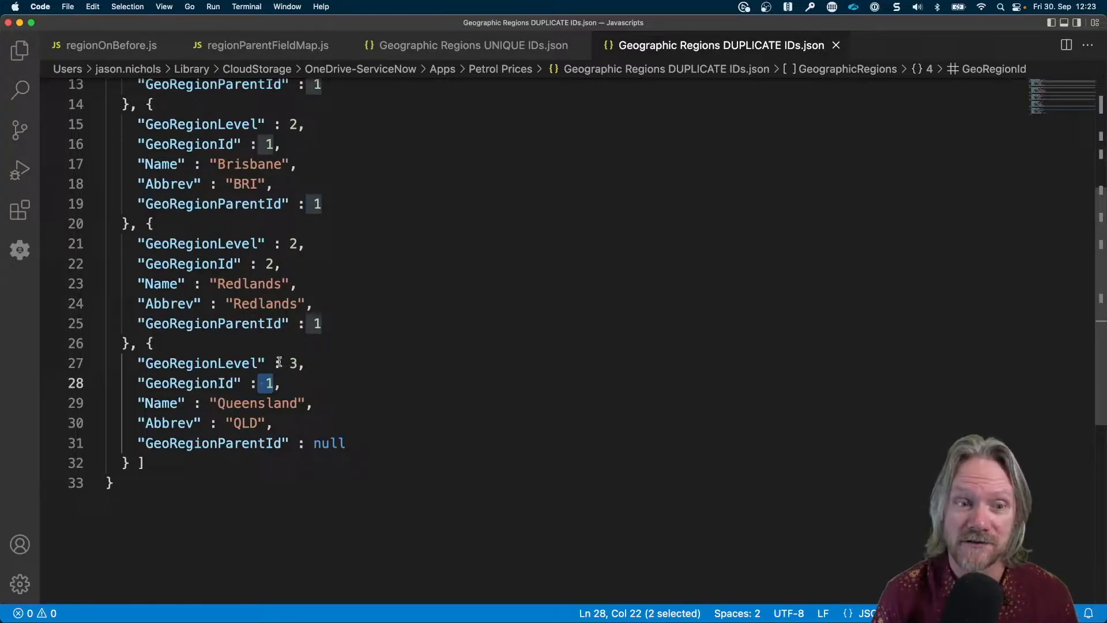
# - Compare the GeoRegionId and GeoRegionLevel values across the Brisbane, Redlands and Indooroopilly entries
pyautogui.scroll(2, 277, 333)
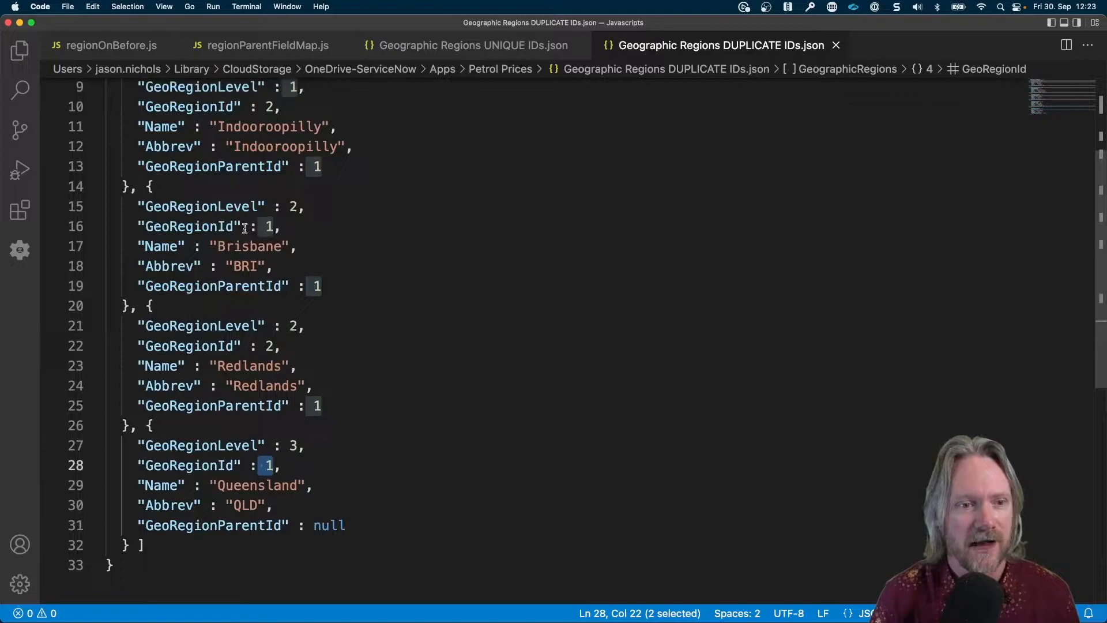
pyautogui.moveTo(241, 227); pyautogui.dragTo(288, 227)
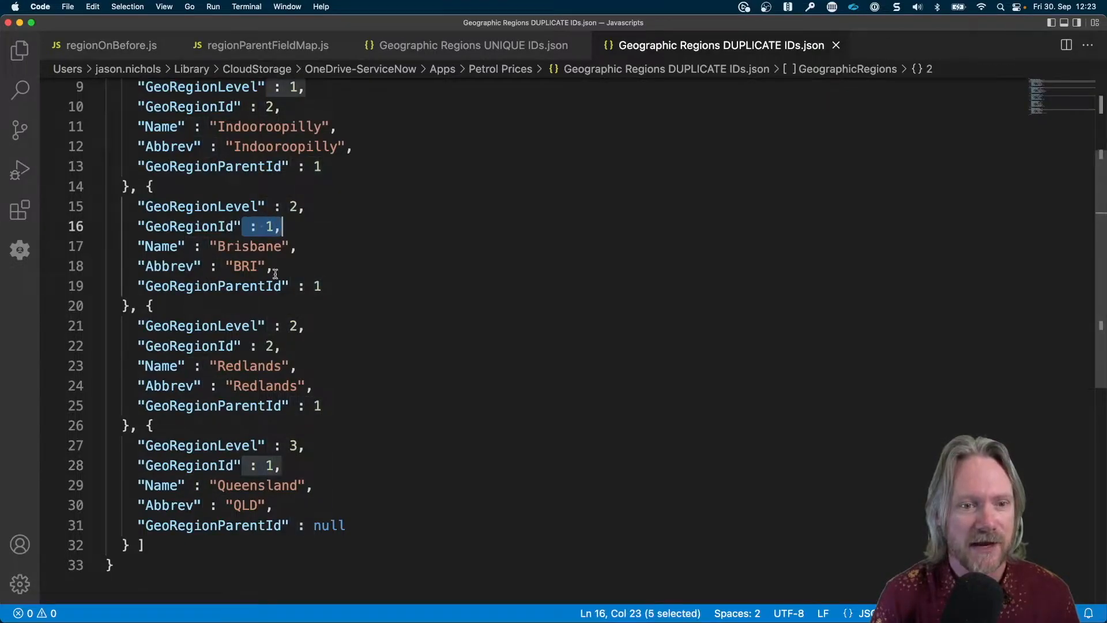
pyautogui.moveTo(234, 345); pyautogui.dragTo(274, 326)
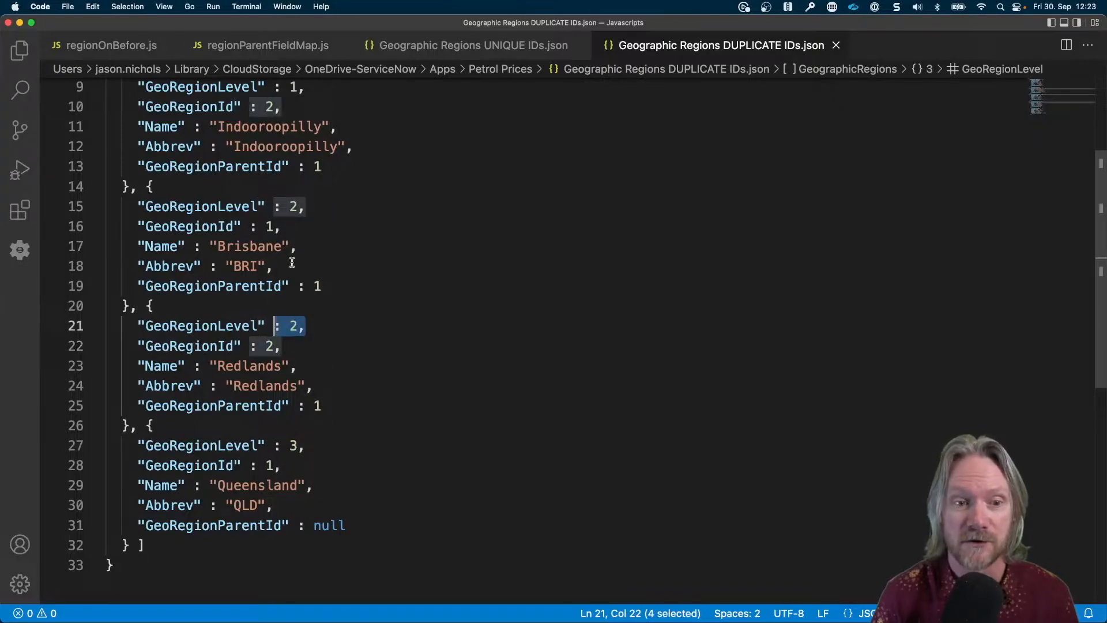
pyautogui.moveTo(305, 206); pyautogui.dragTo(280, 206)
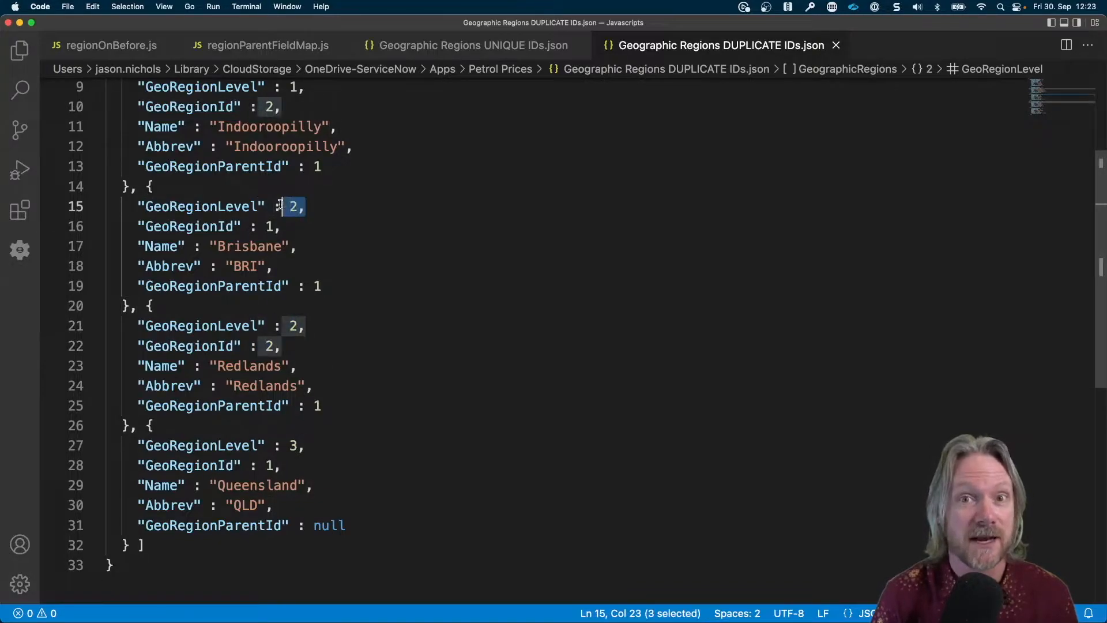
pyautogui.scroll(4, 281, 206)
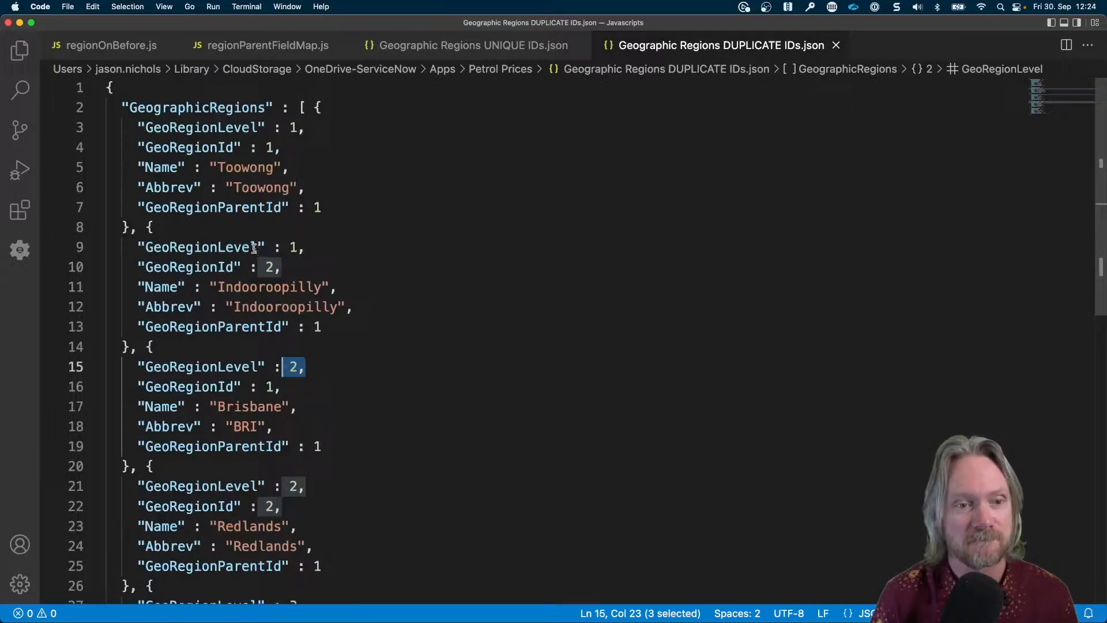
pyautogui.moveTo(243, 266); pyautogui.dragTo(291, 267)
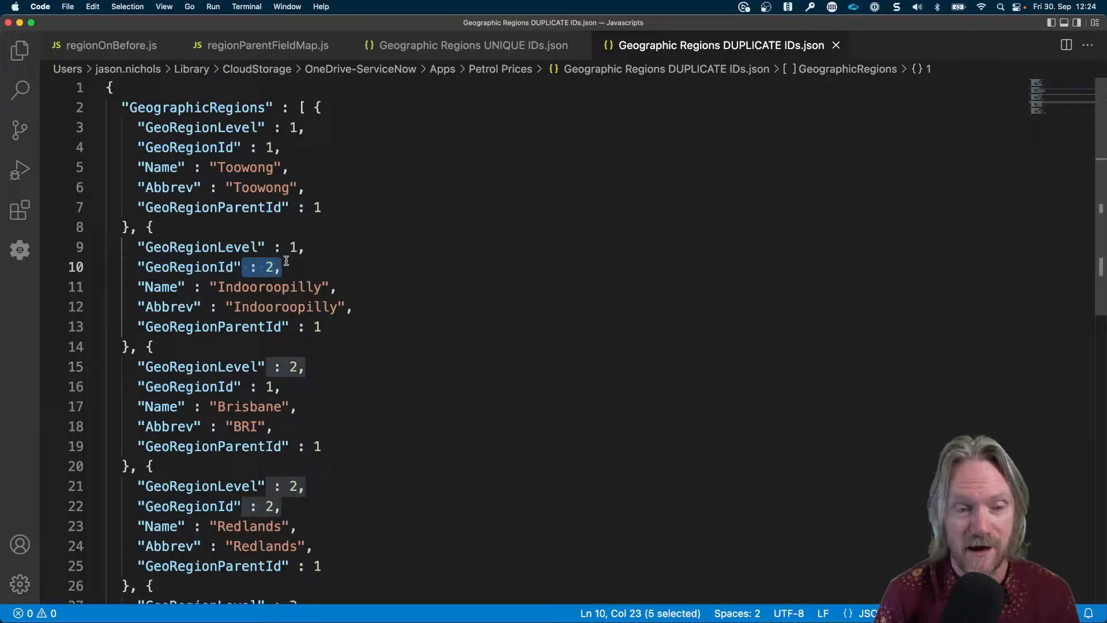
pyautogui.moveTo(256, 248); pyautogui.dragTo(316, 247)
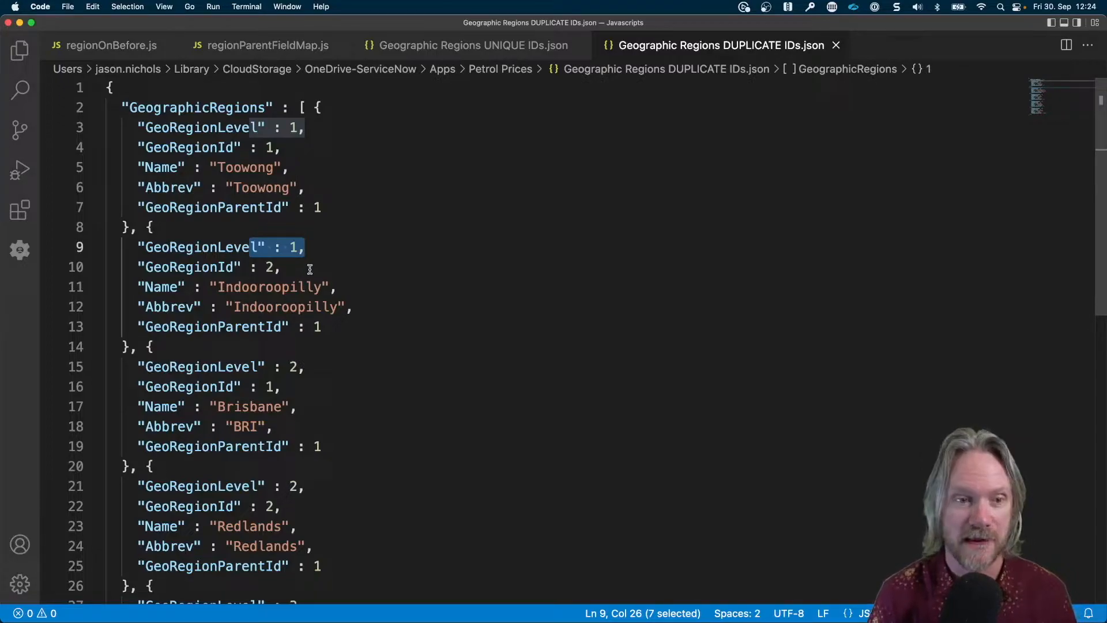
# - Highlight the GeoRegionLevel and GeoRegionId lines of the Indooroopilly entry together as a combined key
pyautogui.click(310, 268)
pyautogui.click(195, 267)
pyautogui.doubleClick(195, 267)
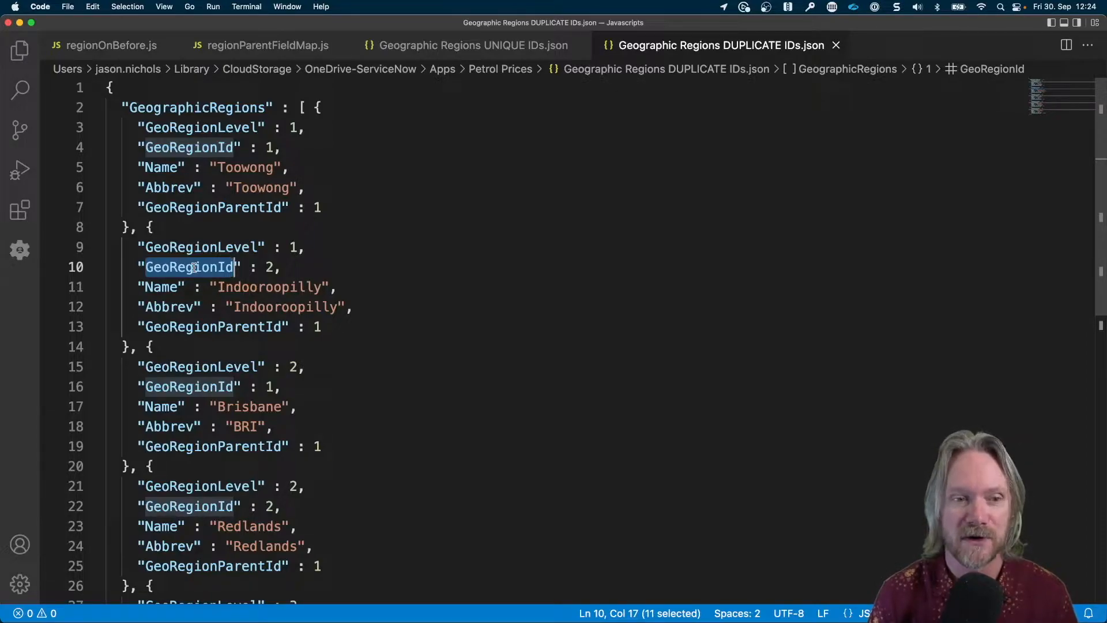
pyautogui.click(278, 267)
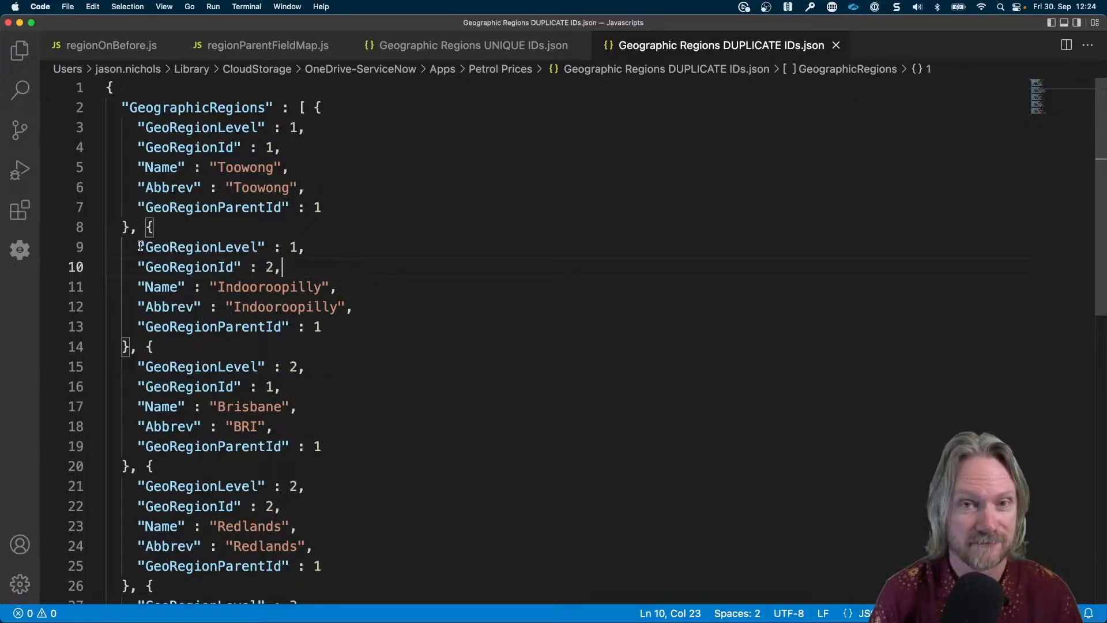
pyautogui.click(140, 246)
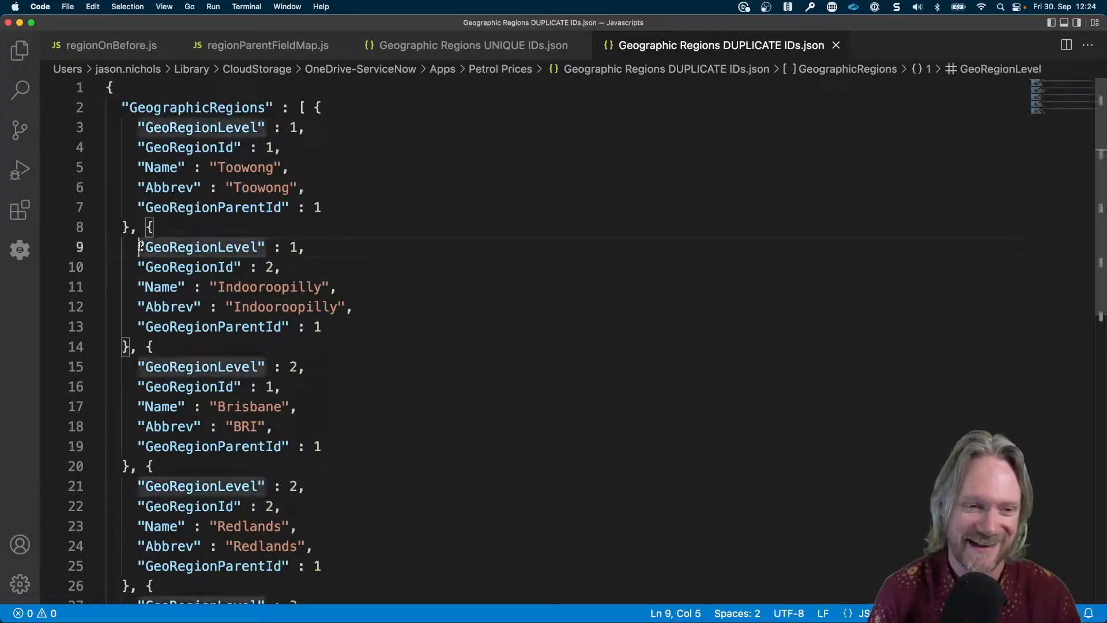
pyautogui.press('Right')
pyautogui.moveTo(138, 247); pyautogui.dragTo(291, 266)
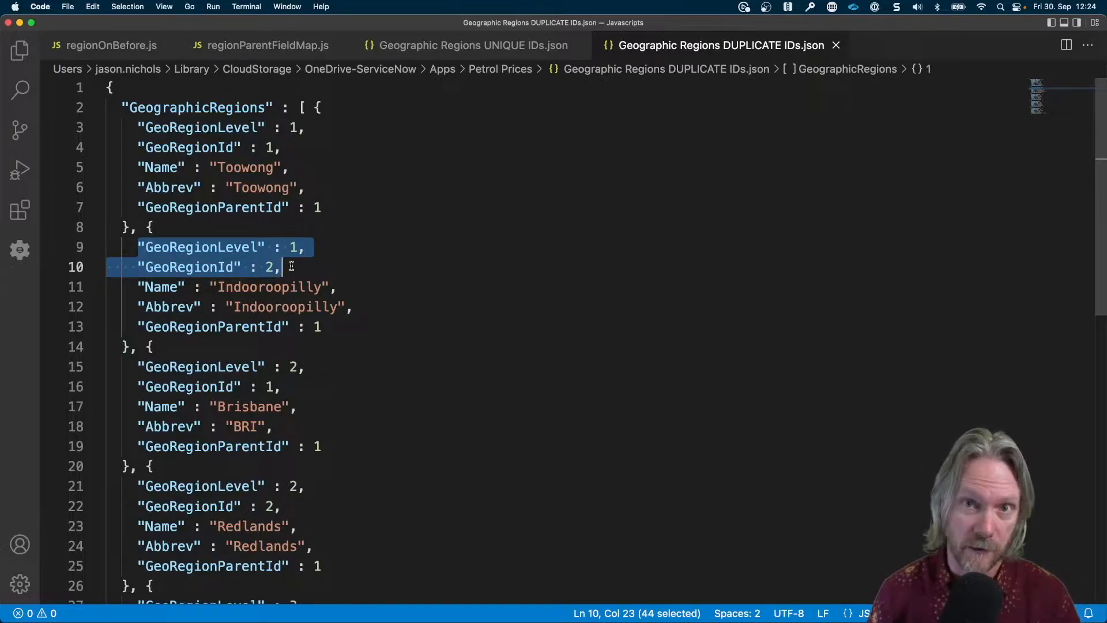
# - Examine the GeoRegionParentId line and its value in the Indooroopilly entry
pyautogui.click(235, 324)
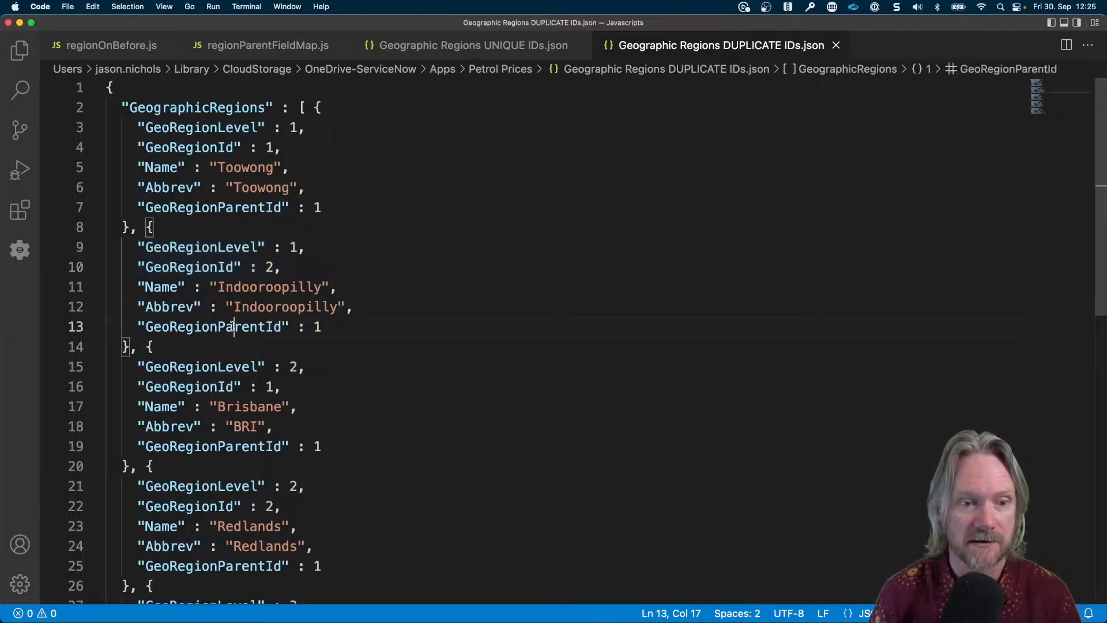
pyautogui.moveTo(311, 326); pyautogui.dragTo(333, 326)
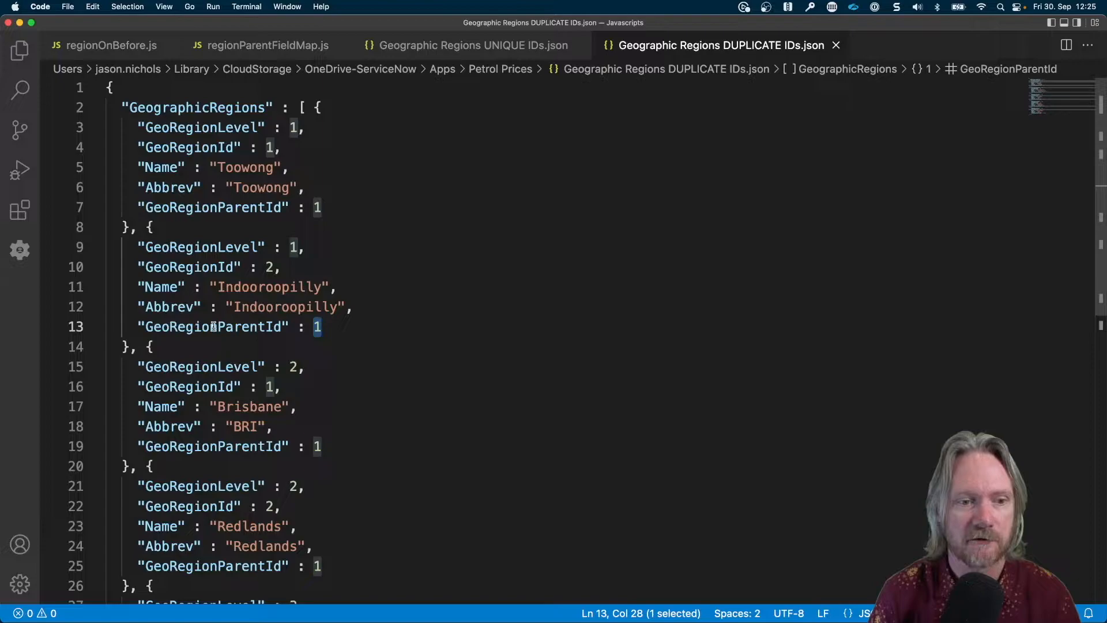
pyautogui.tripleClick(223, 327)
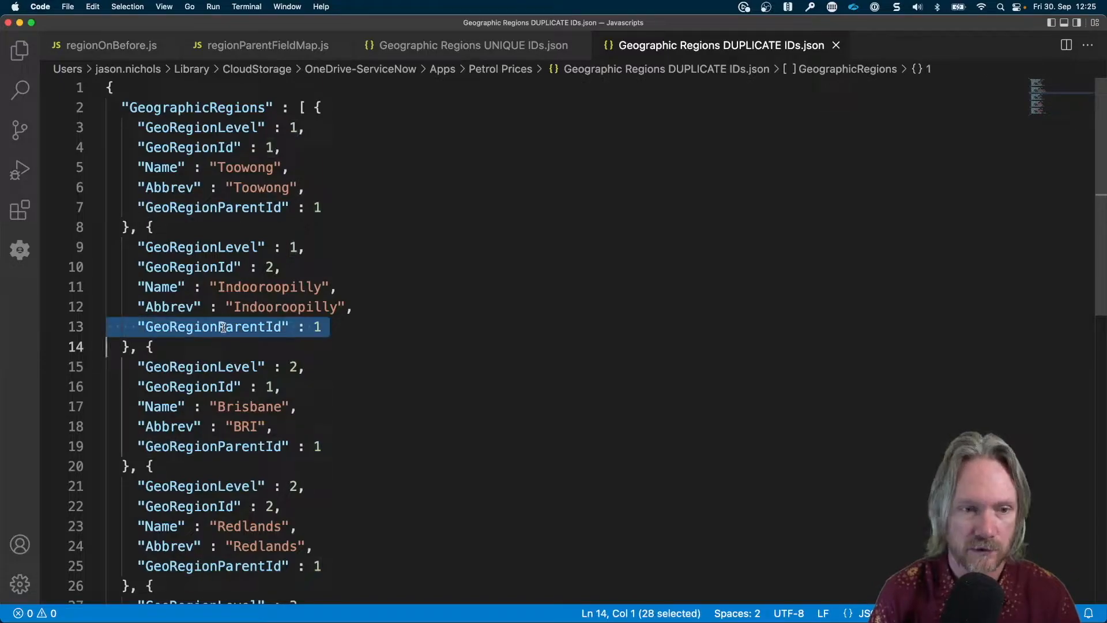
pyautogui.click(315, 327)
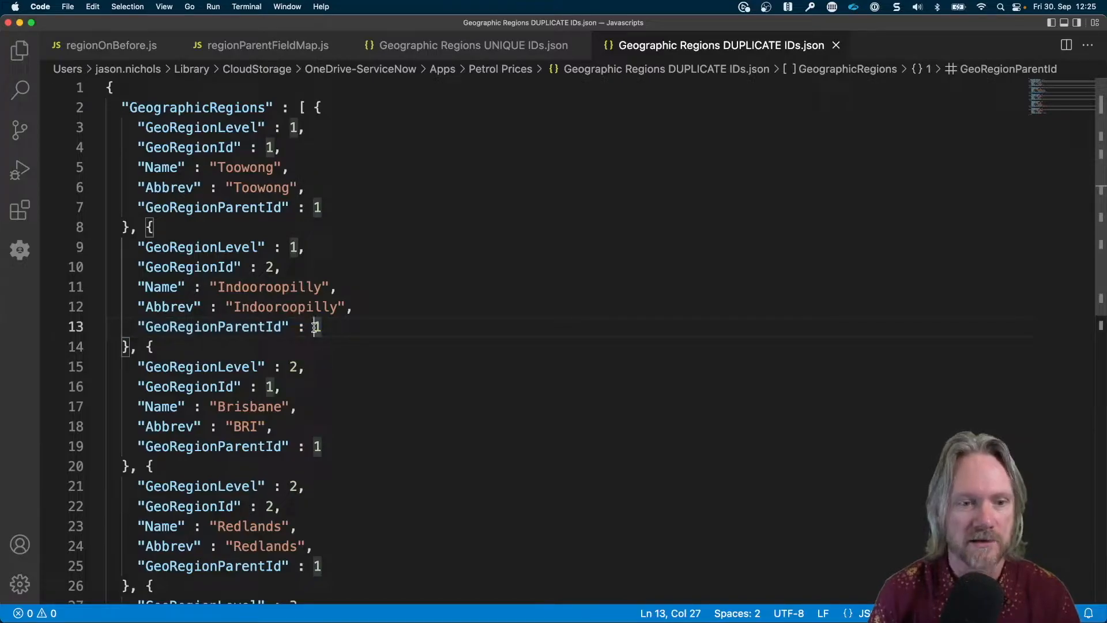
# - Trace the region hierarchy through the entries by highlighting the names Toowong, Brisbane and Queensland
pyautogui.moveTo(202, 127); pyautogui.dragTo(292, 130)
pyautogui.doubleClick(248, 167)
pyautogui.scroll(-4, 292, 231)
pyautogui.scroll(-4, 292, 232)
pyautogui.scroll(3, 291, 227)
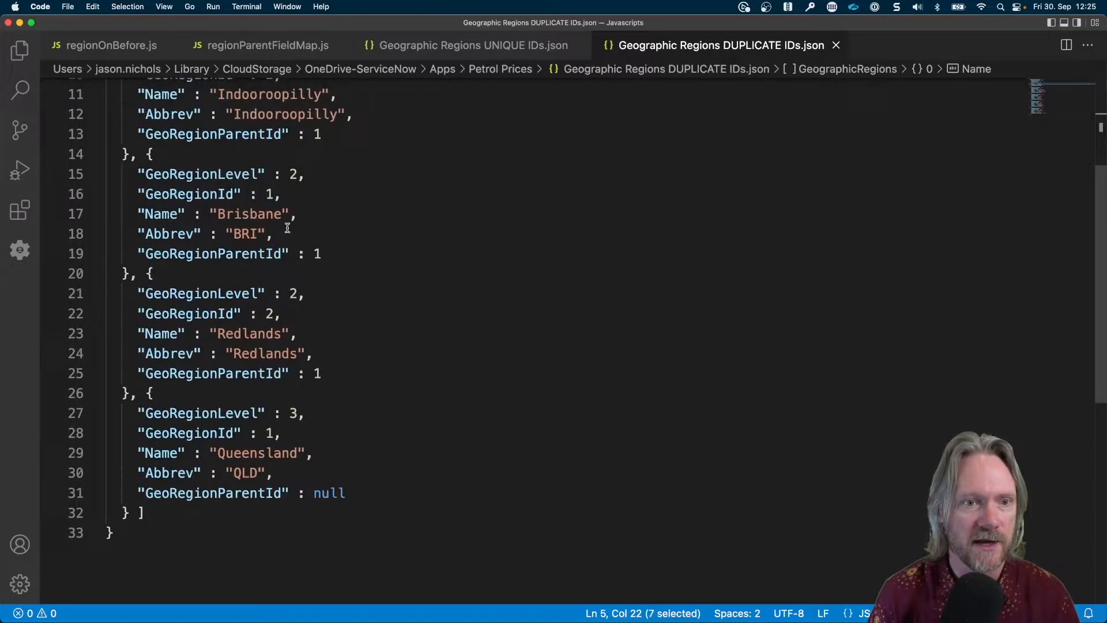
pyautogui.doubleClick(246, 214)
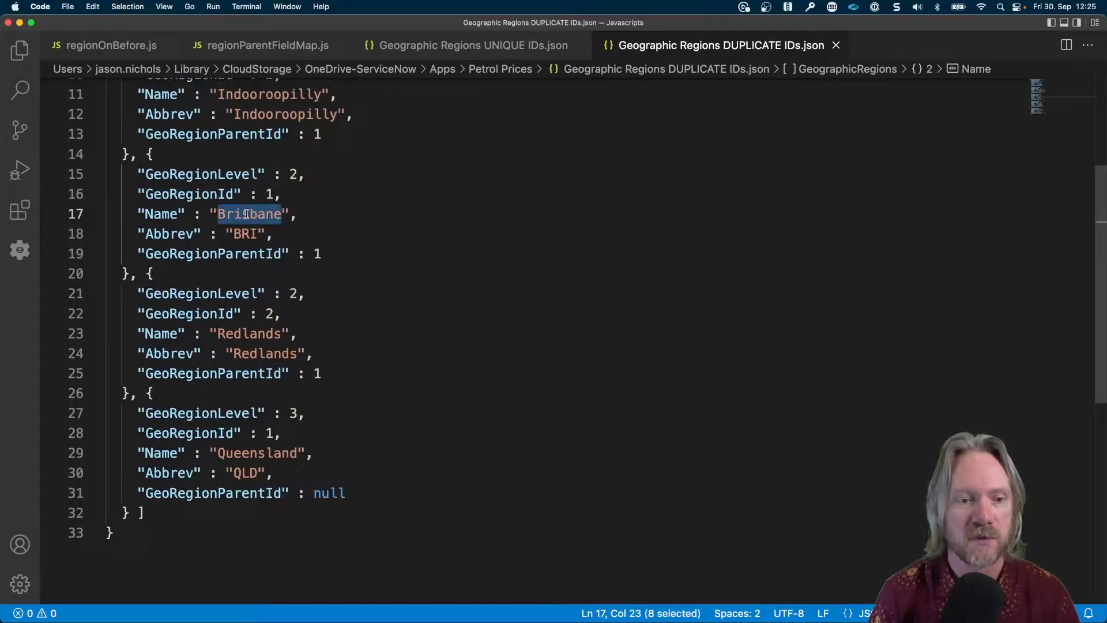
pyautogui.scroll(-2, 267, 333)
pyautogui.doubleClick(253, 393)
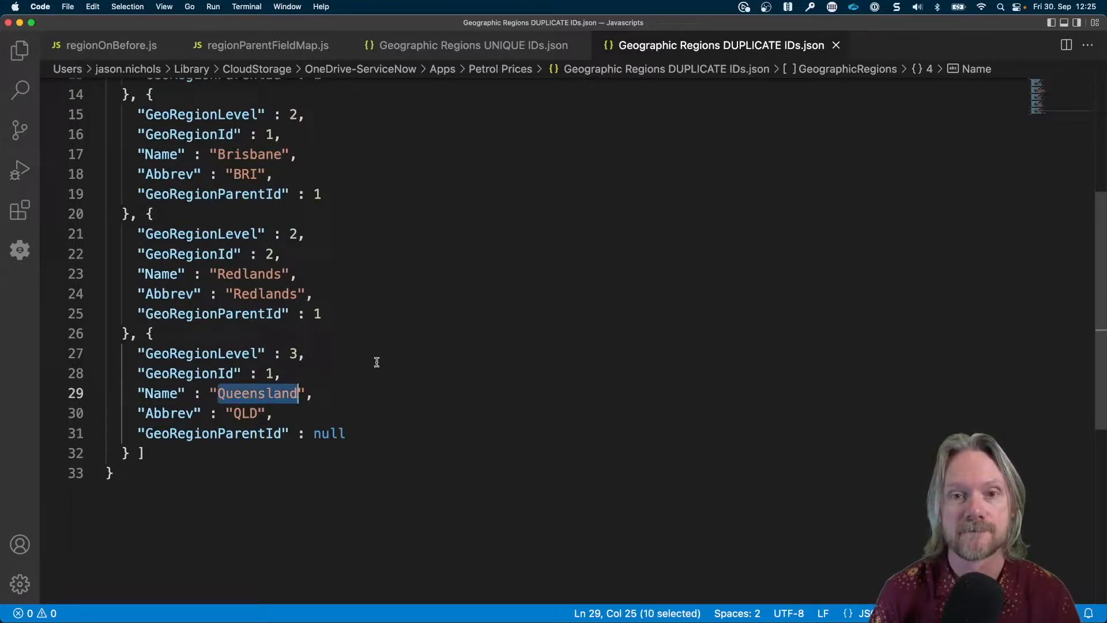
# - Switch to the ServiceNow browser window and view the Geographic Regions record list
pyautogui.click(626, 161)
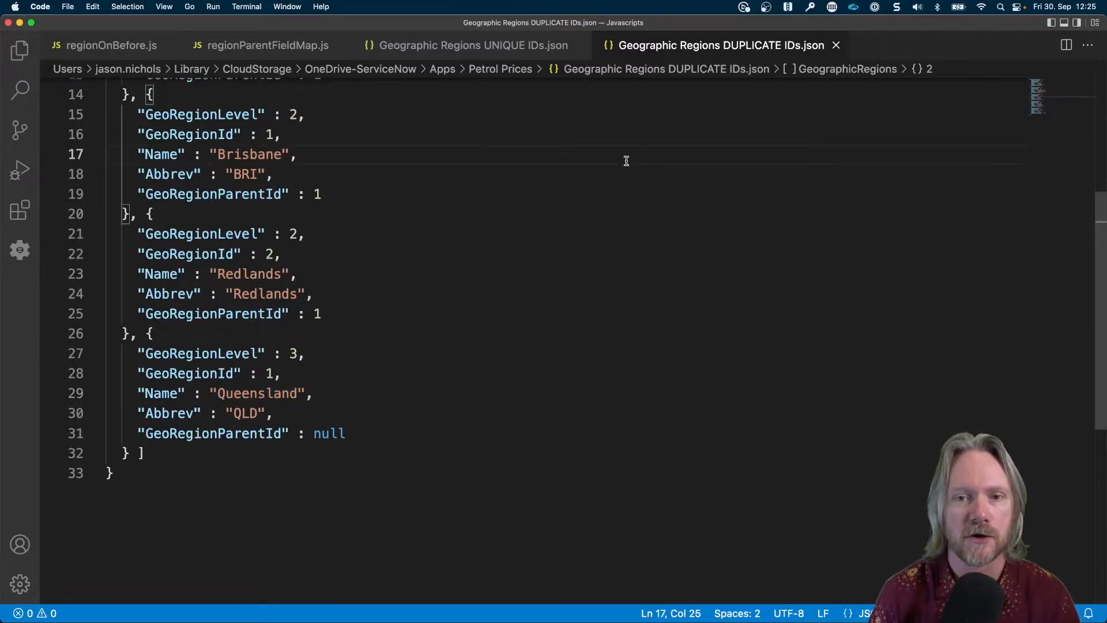
pyautogui.hotkey('ctrl', 'Right')
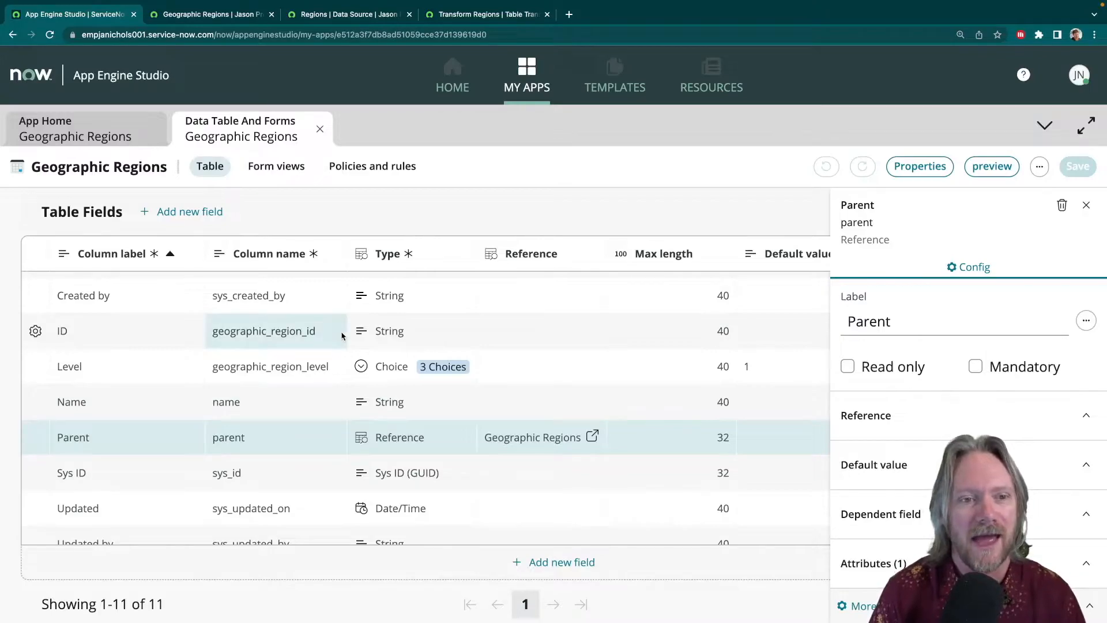
pyautogui.click(221, 14)
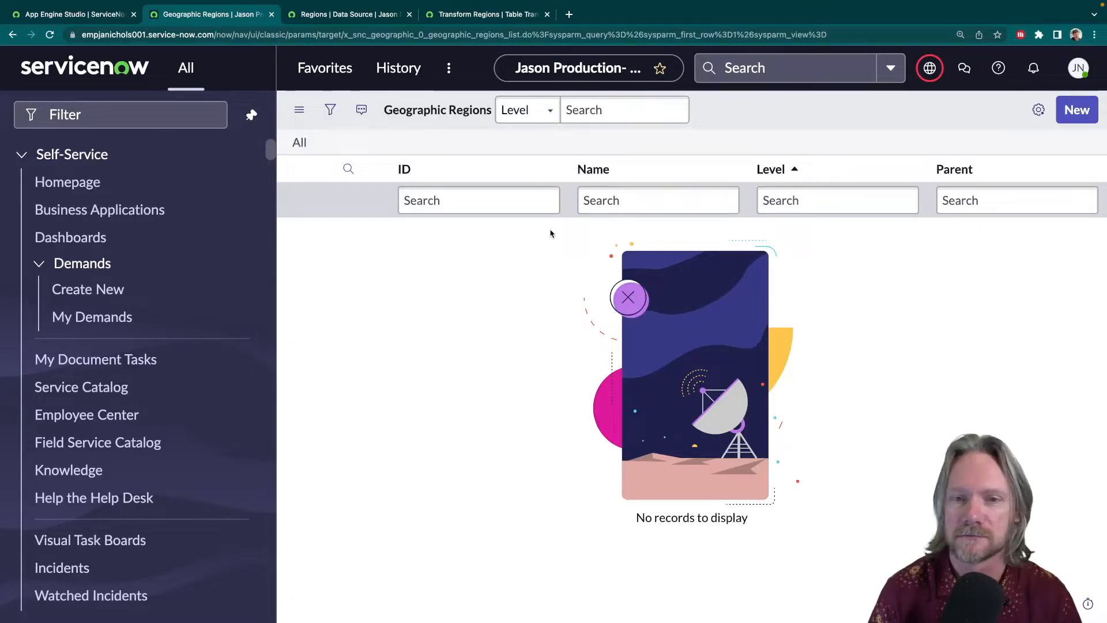
# - Review the Regions data source, including its JSON attachment, path for each row and linked transform maps
pyautogui.click(358, 19)
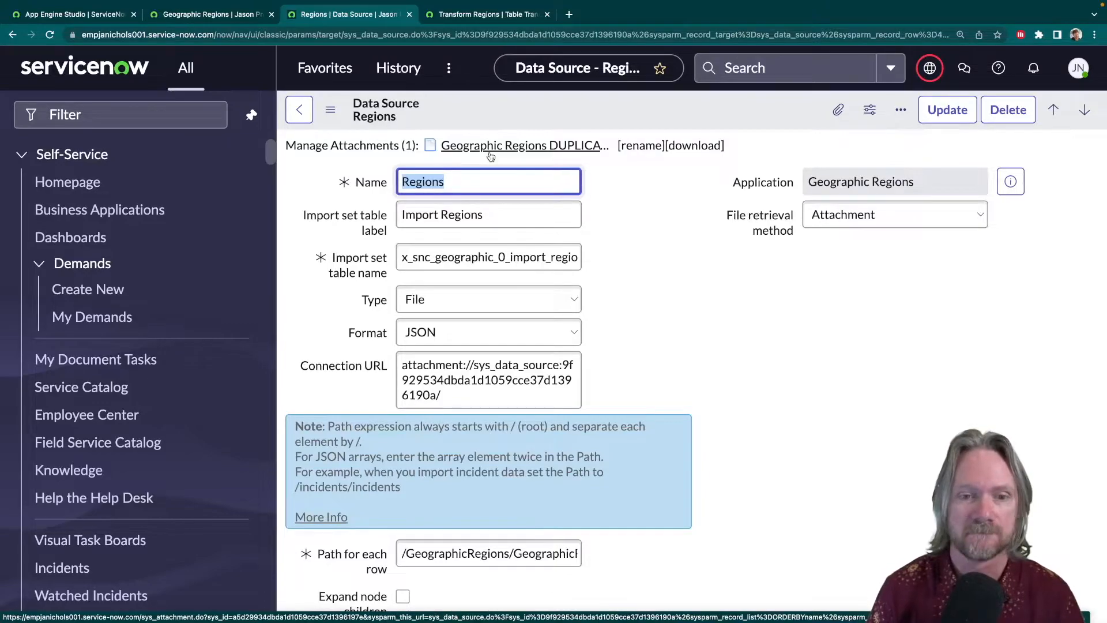
pyautogui.scroll(-3, 531, 334)
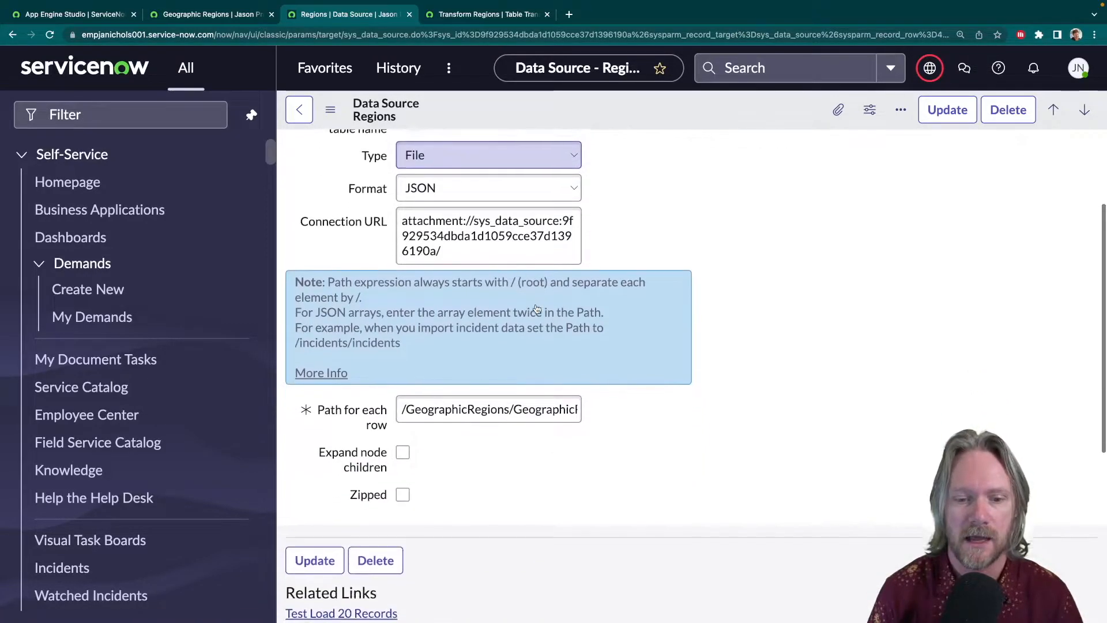
pyautogui.moveTo(514, 395); pyautogui.dragTo(598, 396)
pyautogui.click(616, 395)
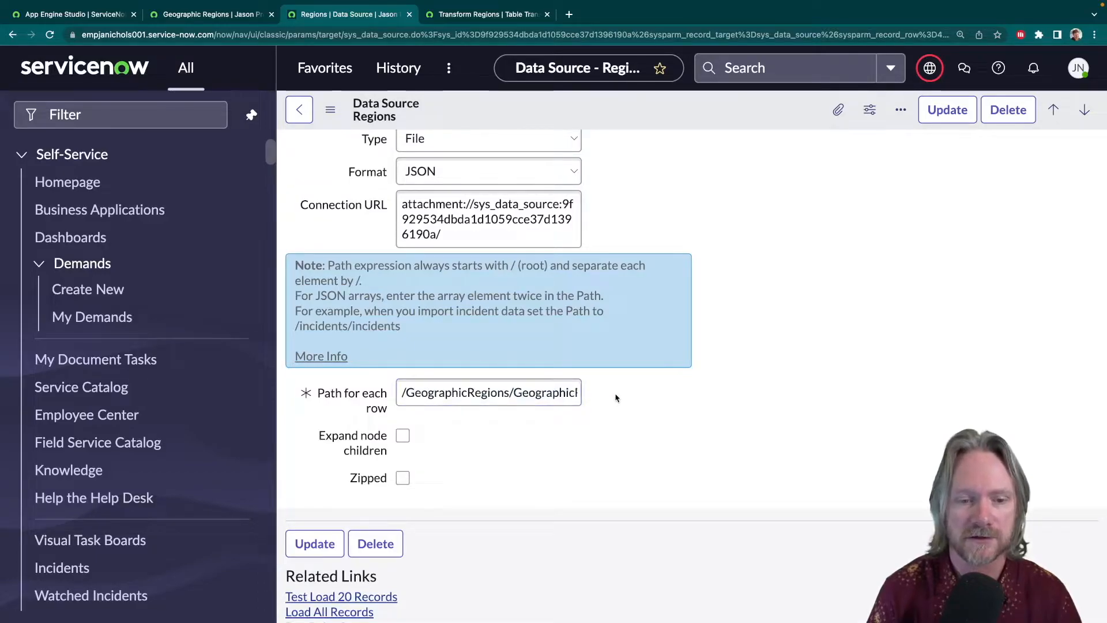
pyautogui.scroll(-1, 615, 398)
pyautogui.scroll(-5, 615, 398)
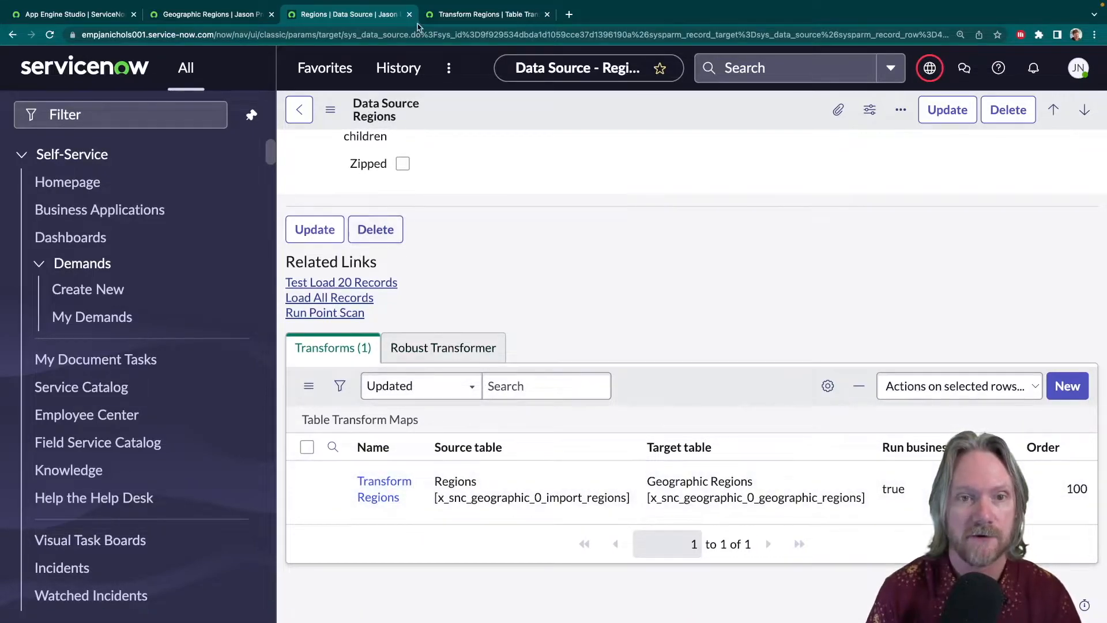
# - In the Transform Regions table transform map, set Coalesce to true for the u_georegionlevel field map
pyautogui.click(459, 17)
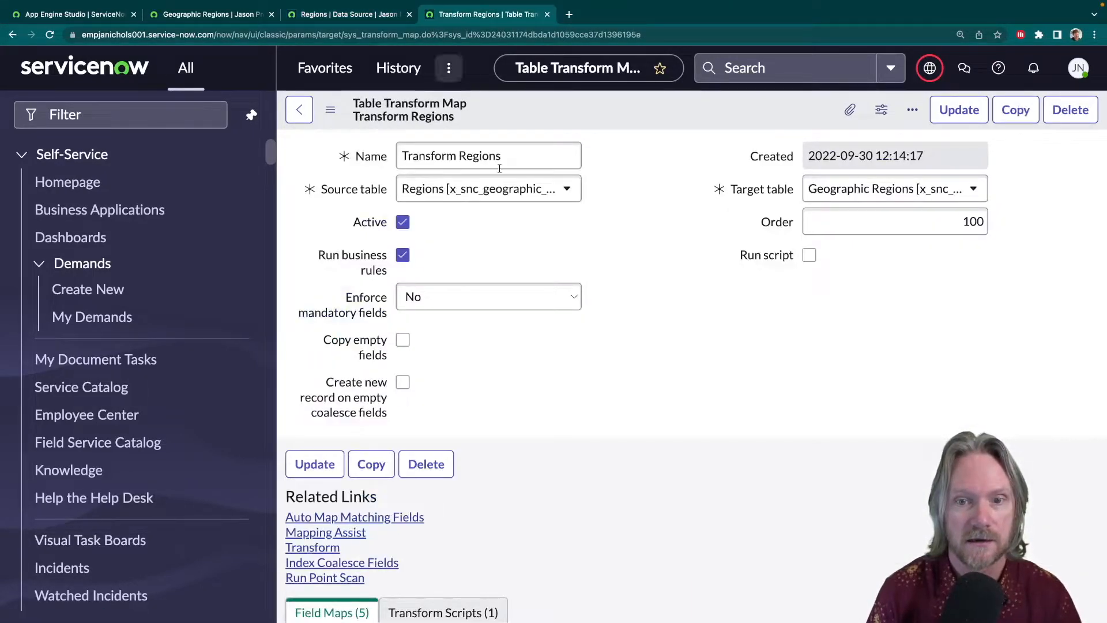
pyautogui.scroll(-4, 640, 283)
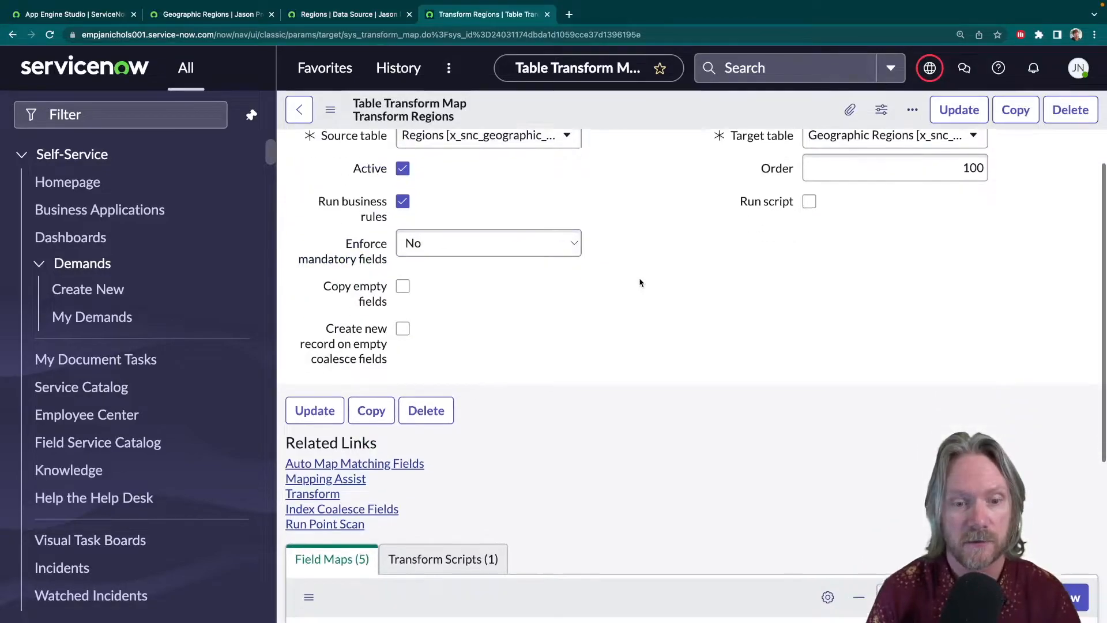
pyautogui.scroll(-2, 640, 283)
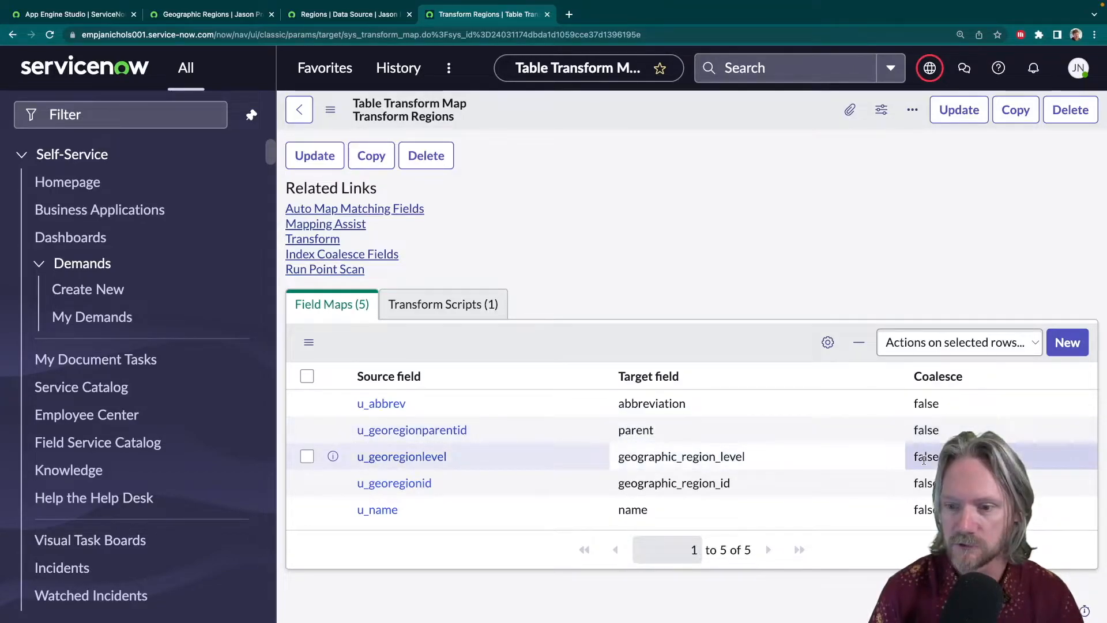
pyautogui.doubleClick(924, 459)
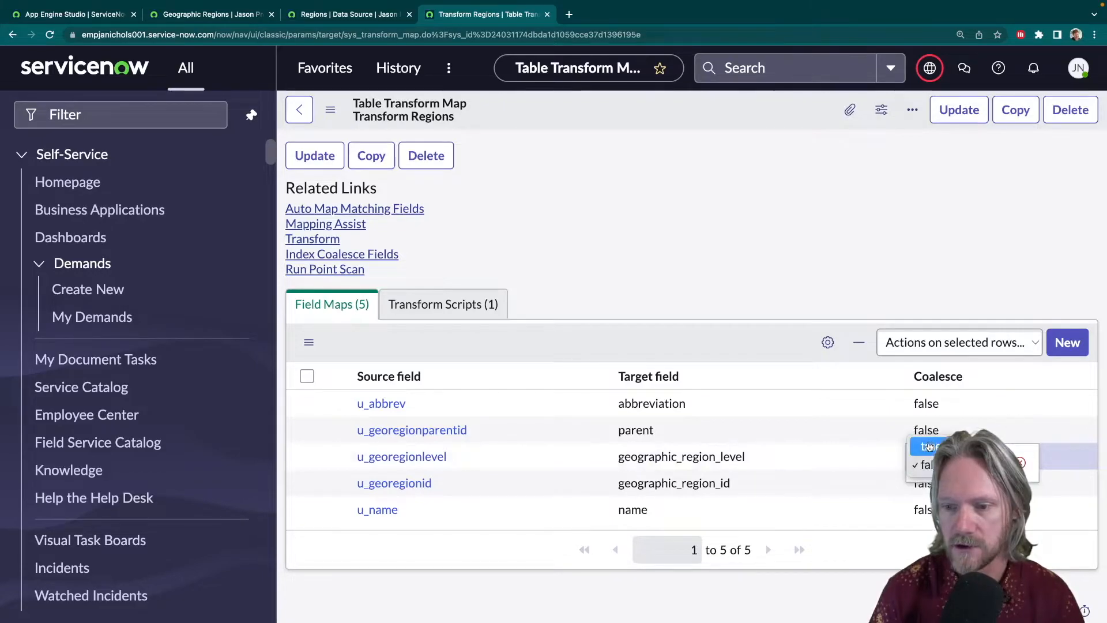
pyautogui.press('Return')
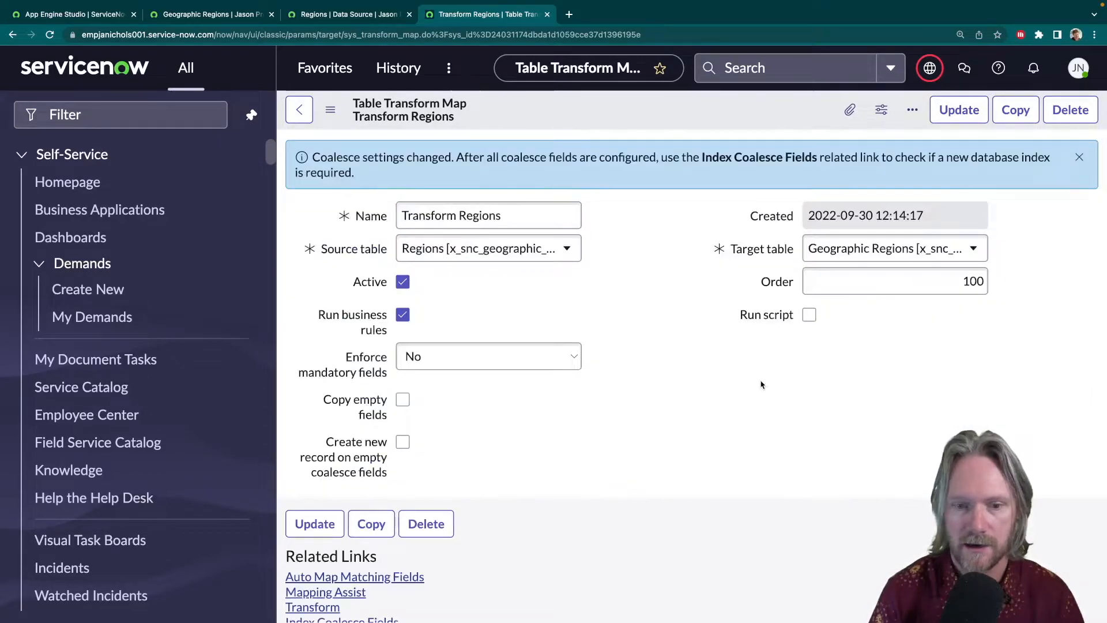
# - Set Coalesce to true for the u_georegionid field map of Transform Regions
pyautogui.scroll(-10, 761, 383)
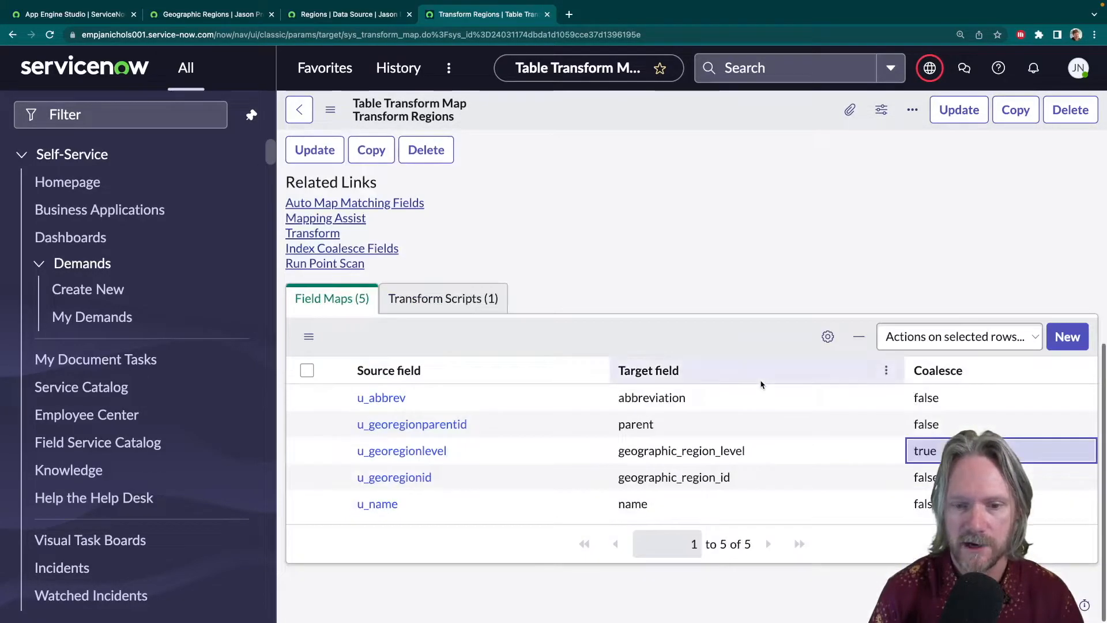
pyautogui.click(929, 476)
pyautogui.click(929, 476)
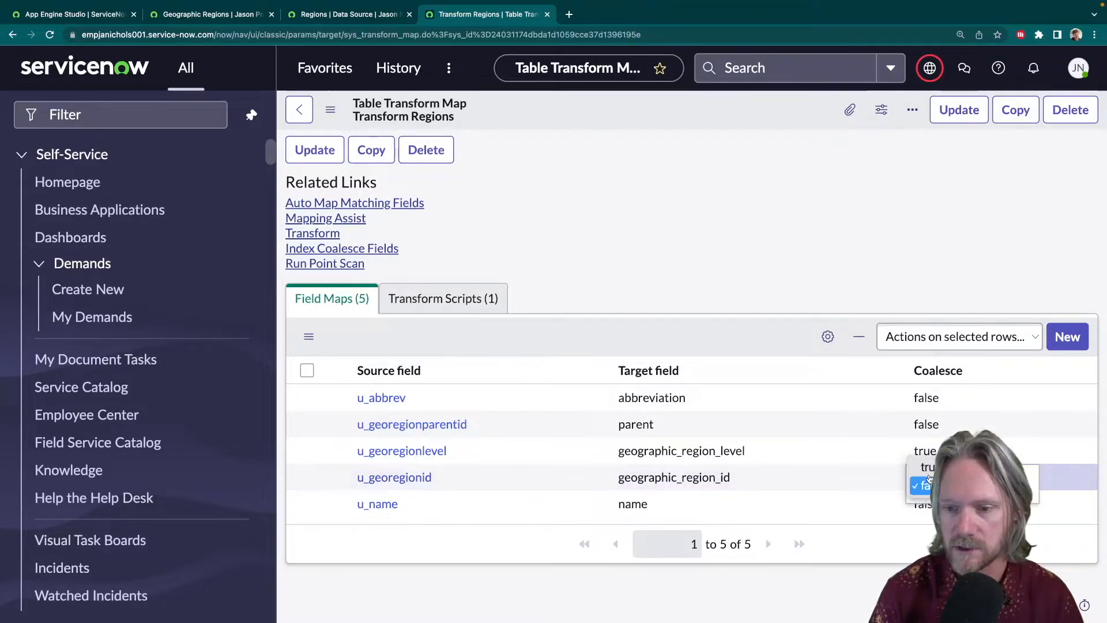
pyautogui.click(930, 466)
pyautogui.click(991, 484)
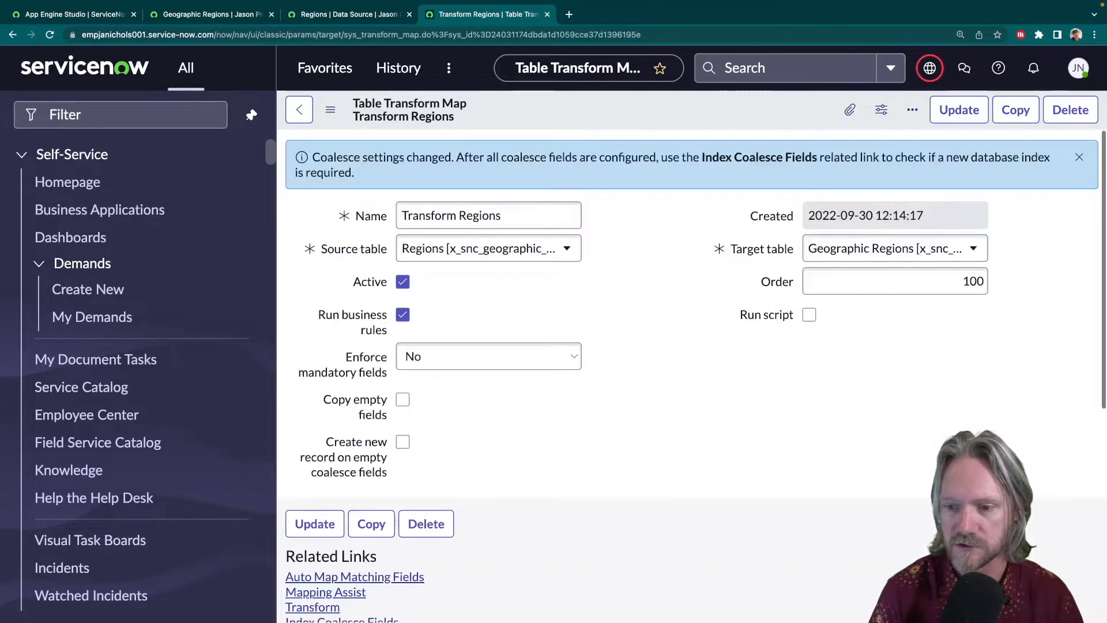
# - Open the onBefore transform script of Transform Regions and examine its condition that filters on u_georegionlevel
pyautogui.scroll(-4, 795, 414)
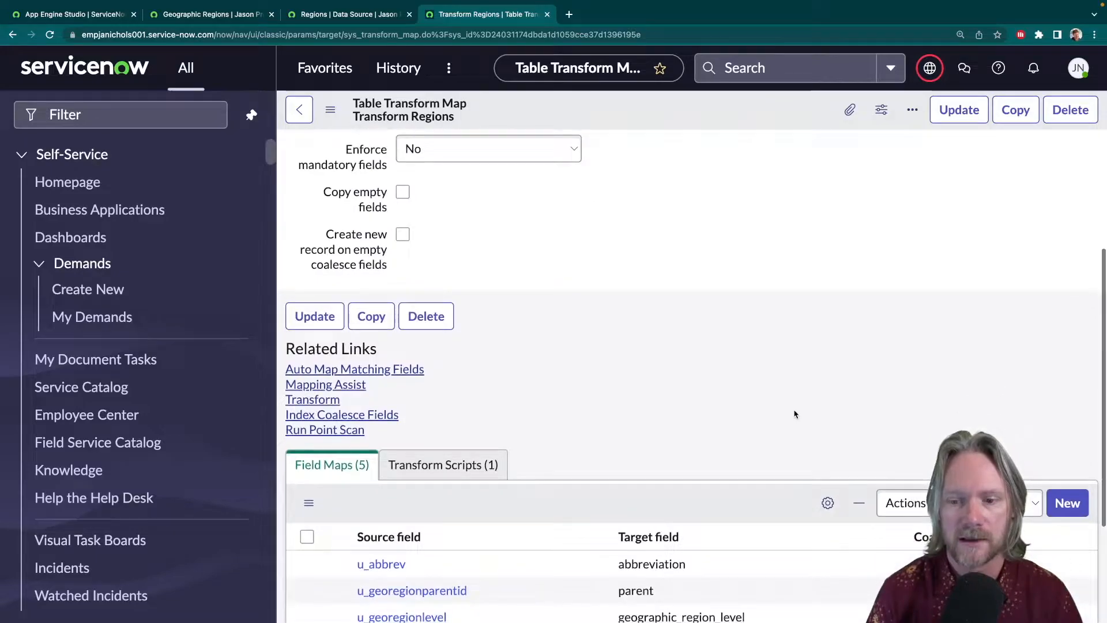
pyautogui.scroll(-1, 795, 414)
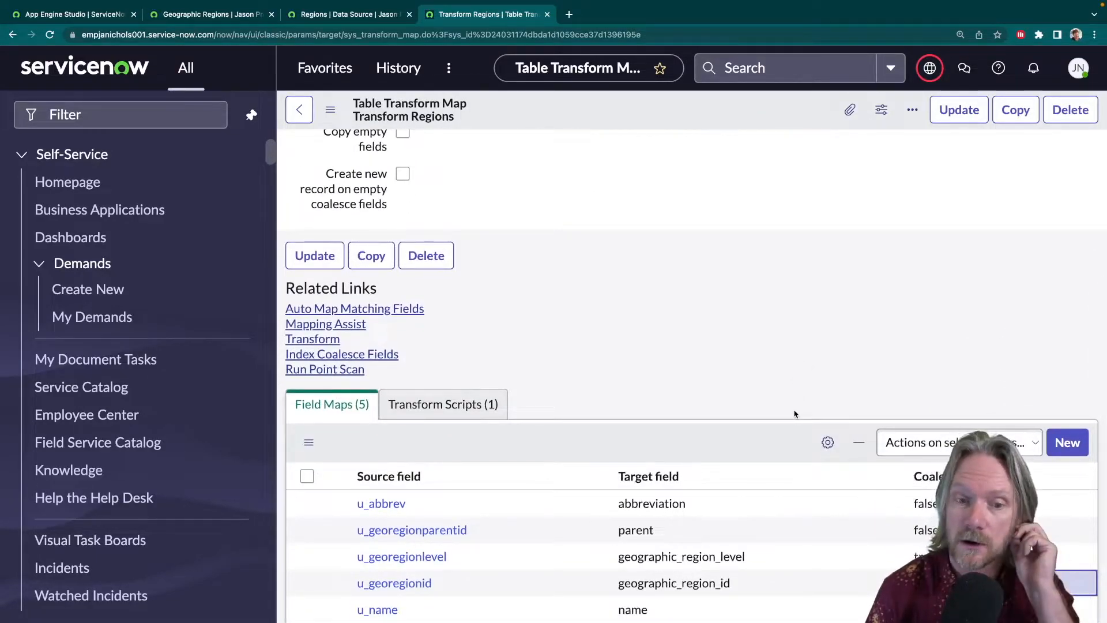
pyautogui.click(447, 404)
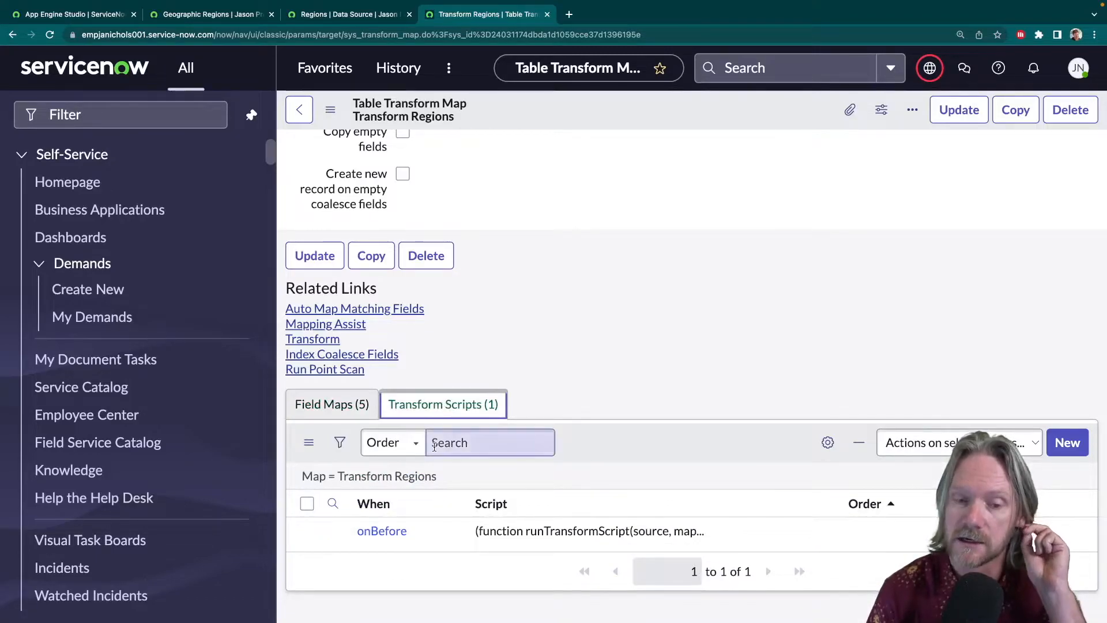
pyautogui.click(382, 530)
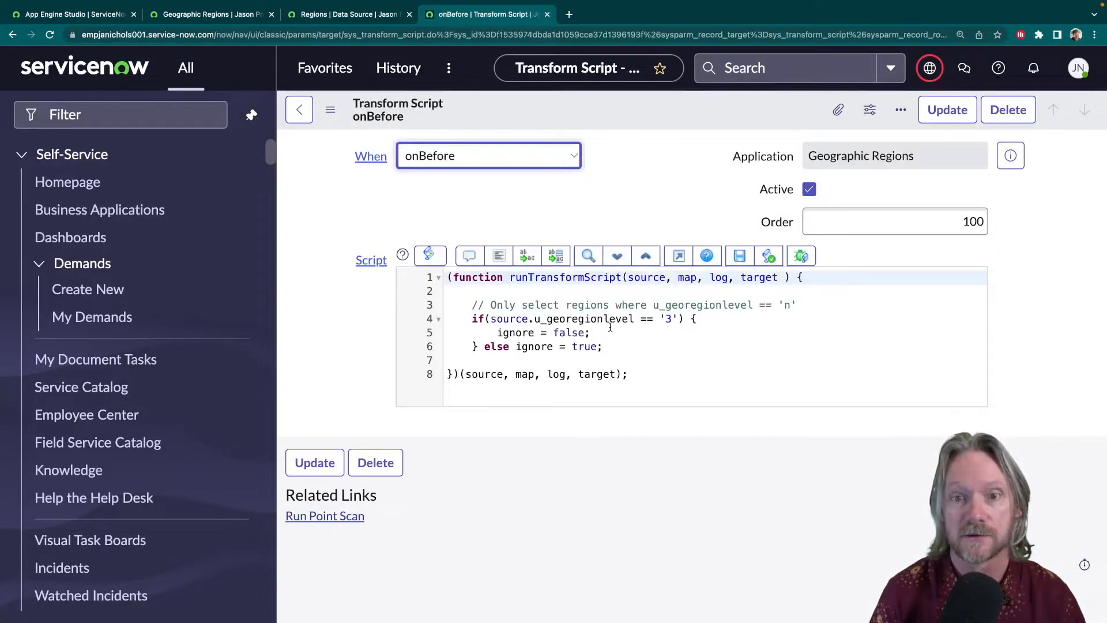
pyautogui.moveTo(547, 318); pyautogui.dragTo(697, 318)
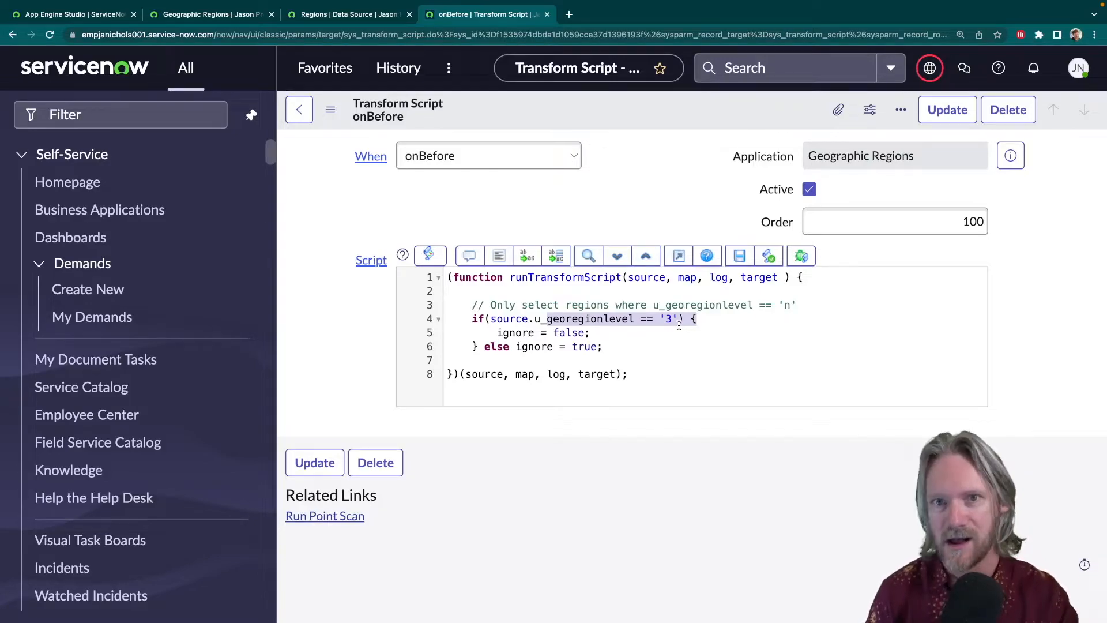
pyautogui.click(674, 321)
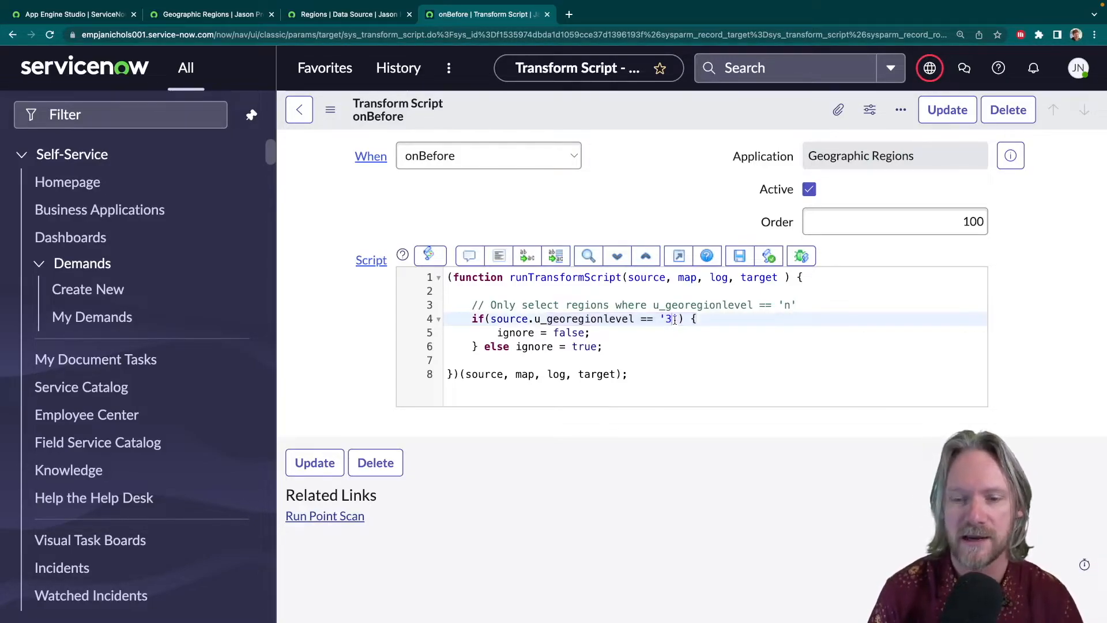
pyautogui.moveTo(675, 321); pyautogui.dragTo(659, 319)
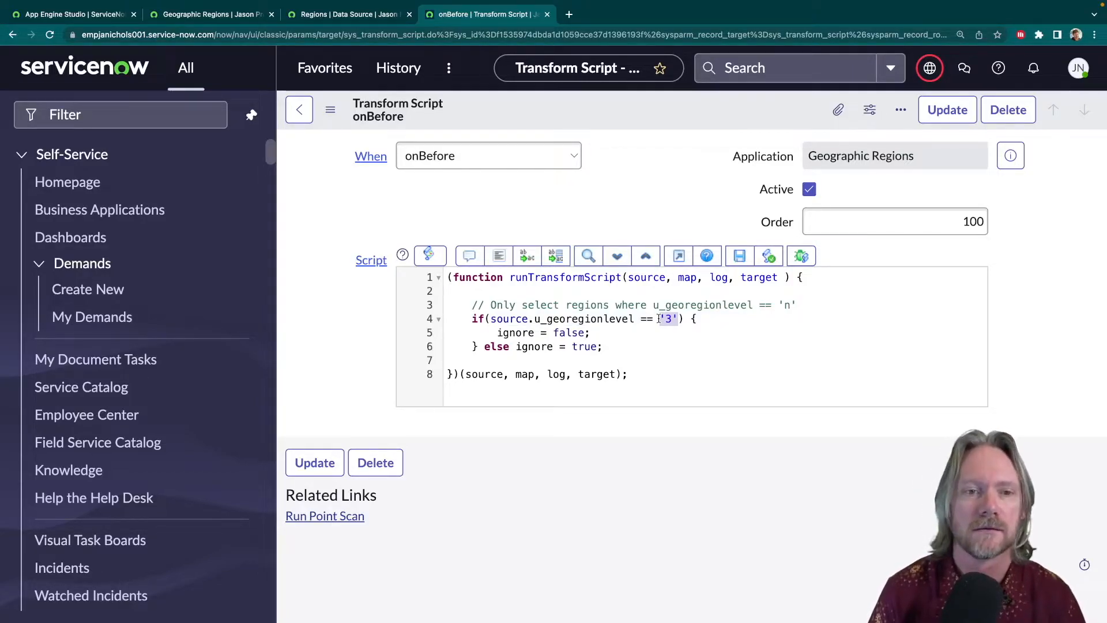
pyautogui.click(635, 216)
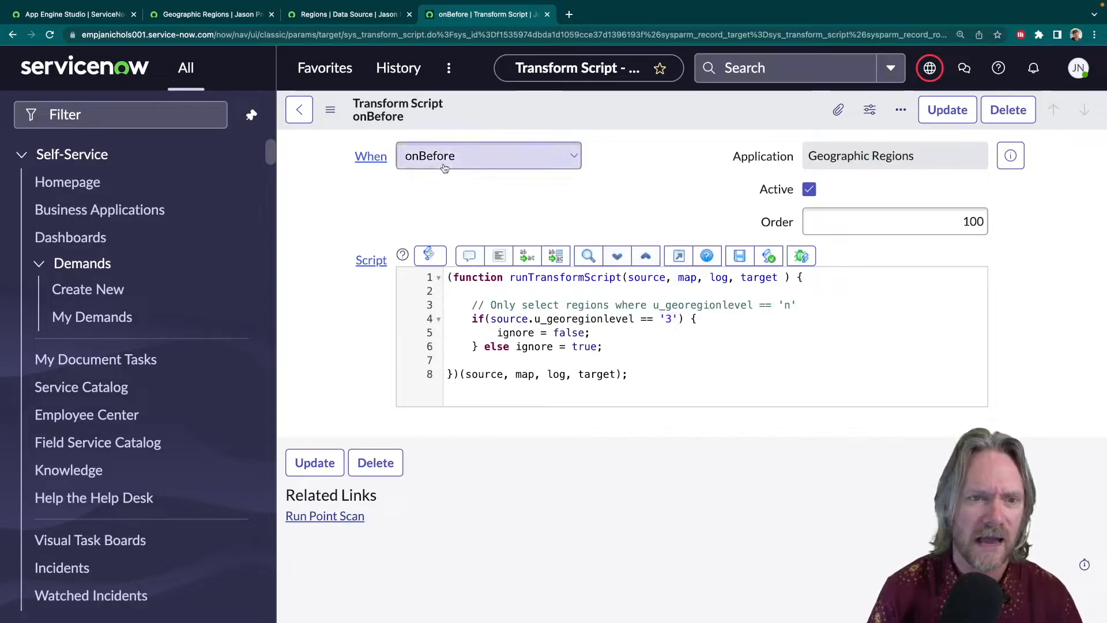
# - Leave the onBefore script, reopen the Transform Regions map and decline creating an index for the coalesce fields
pyautogui.click(299, 110)
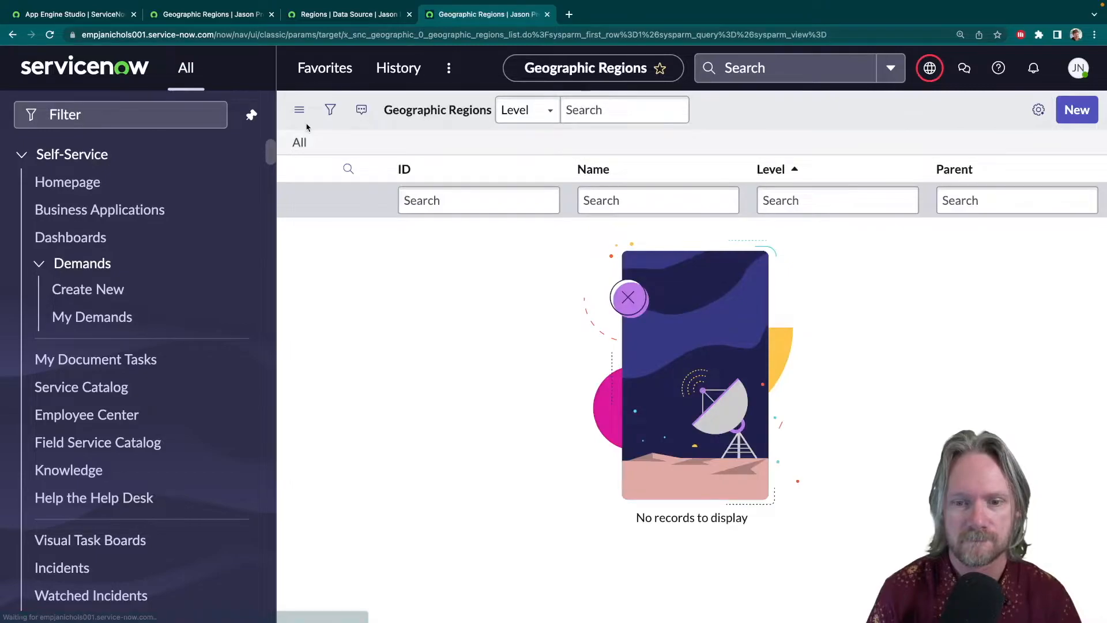
pyautogui.click(323, 72)
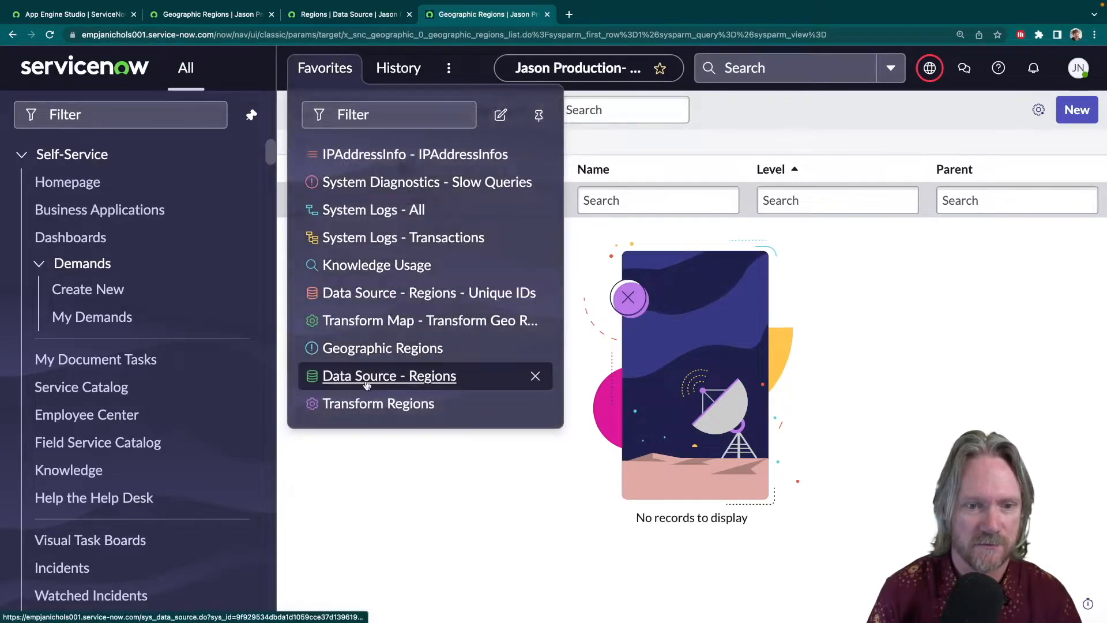
pyautogui.click(365, 402)
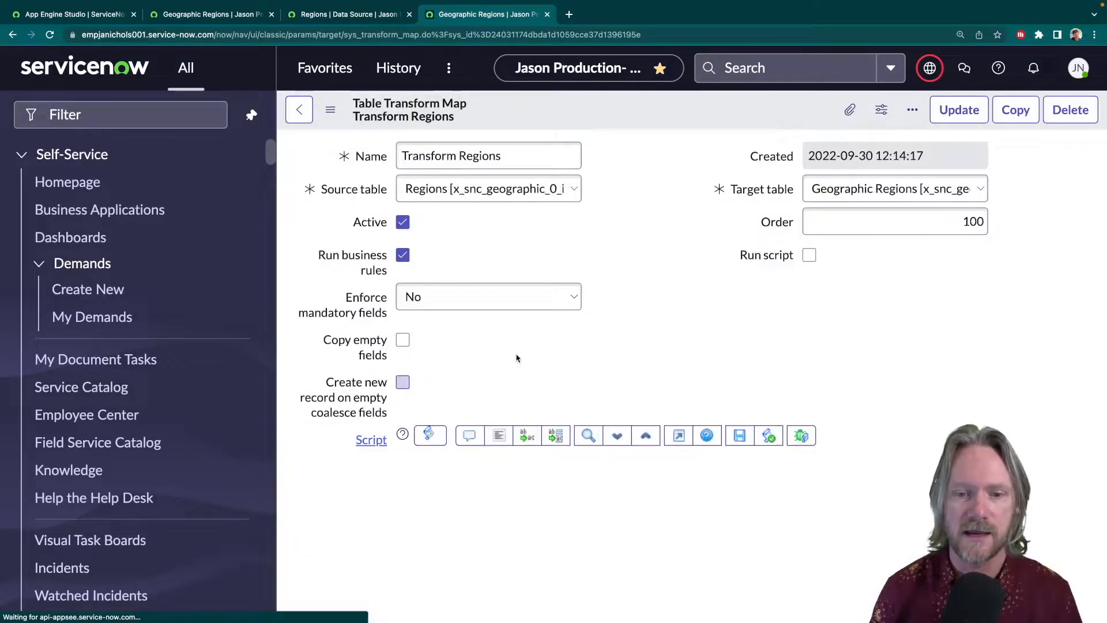
pyautogui.scroll(-3, 617, 316)
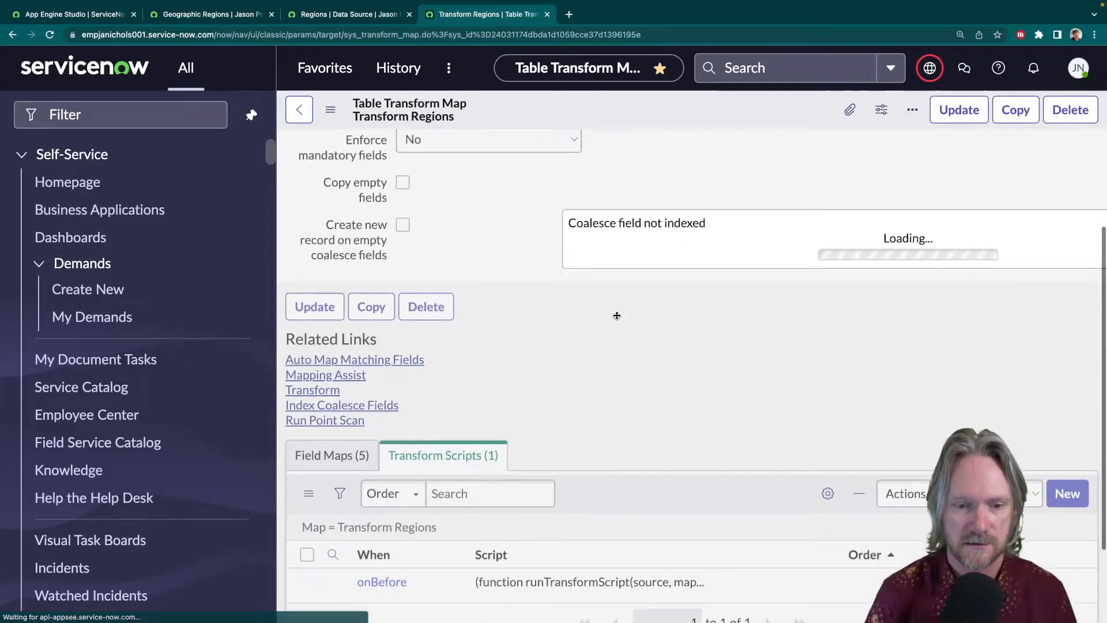
pyautogui.rightClick(617, 316)
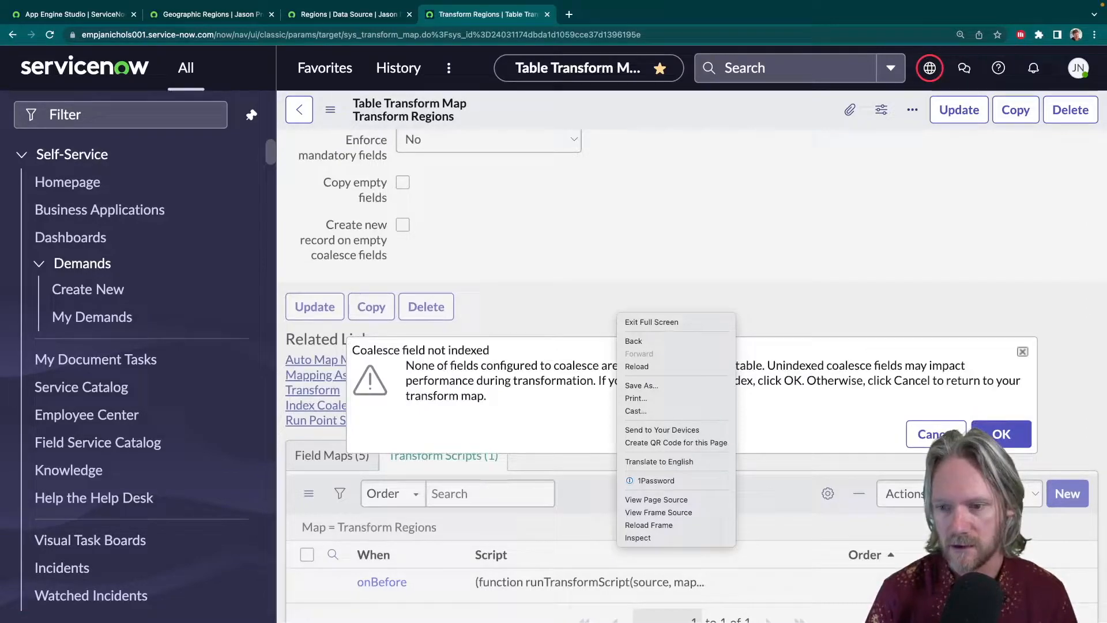
pyautogui.click(950, 437)
pyautogui.click(950, 436)
pyautogui.scroll(-2, 718, 370)
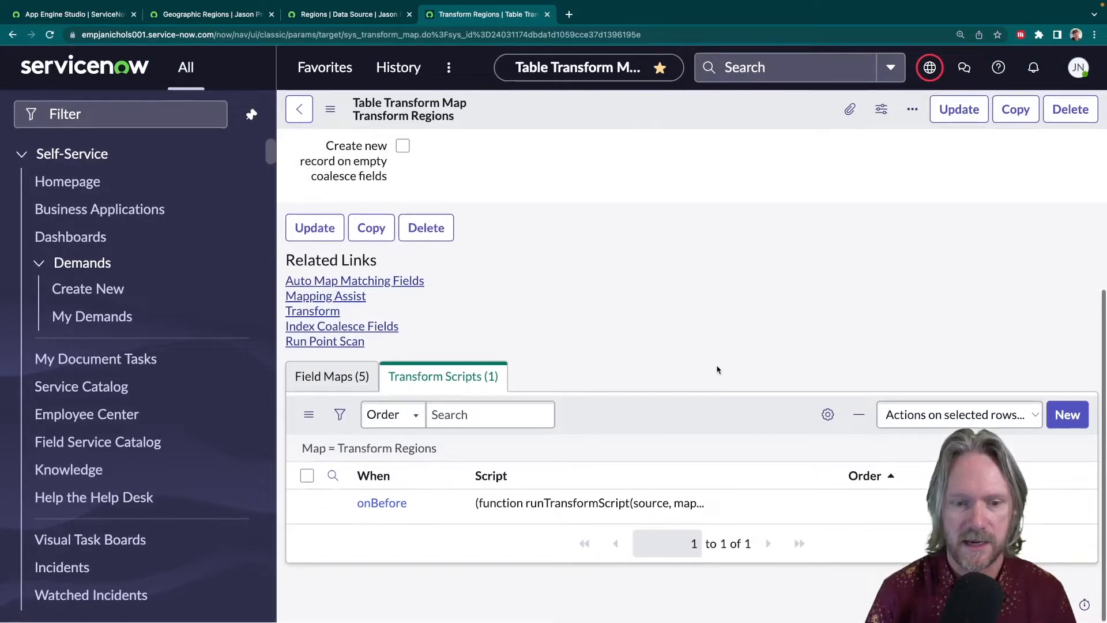
# - Open the u_georegionparentid field map of Transform Regions and highlight its Referenced value field name label
pyautogui.click(358, 377)
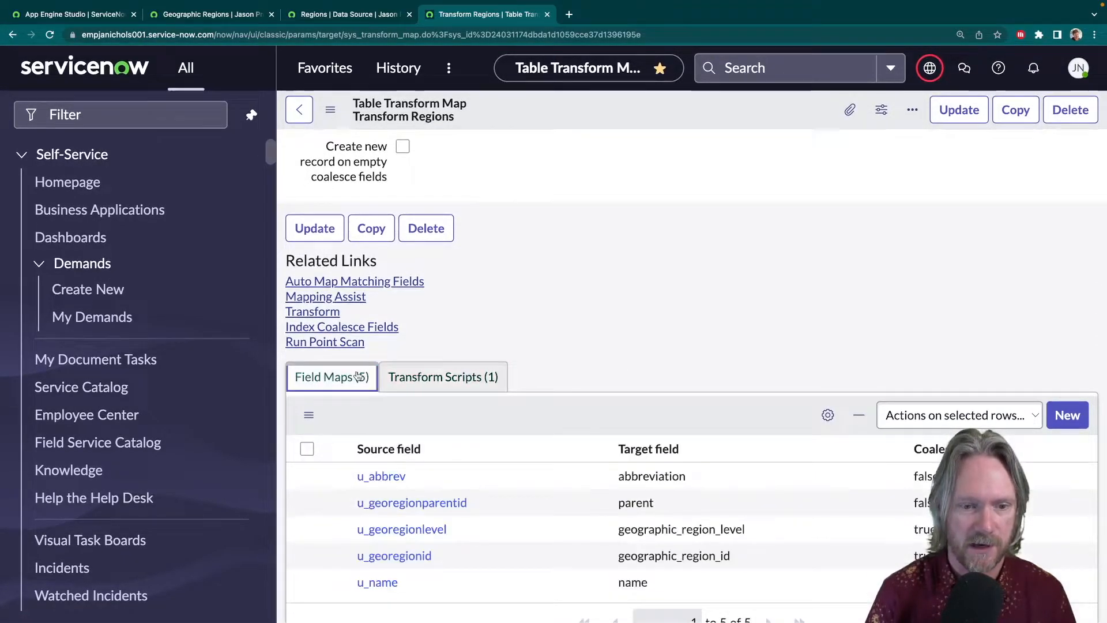
pyautogui.click(424, 503)
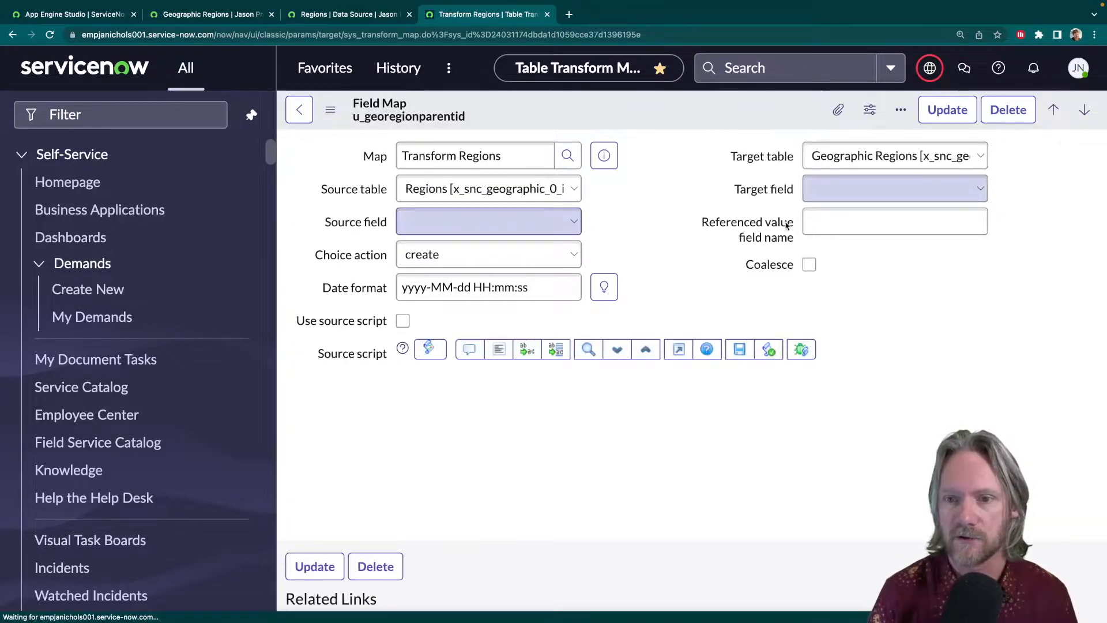
pyautogui.moveTo(710, 223); pyautogui.dragTo(807, 246)
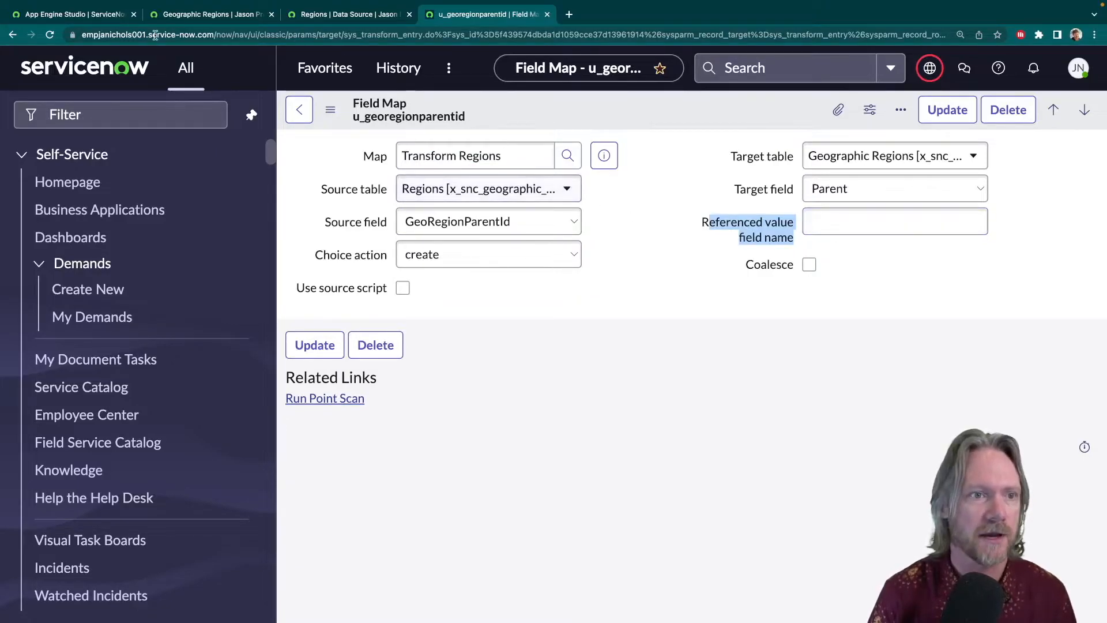
# - Set the referenced value field name of the u_georegionparentid field map to geographic_region_id, save it and decline creating a coalesce index
pyautogui.click(92, 17)
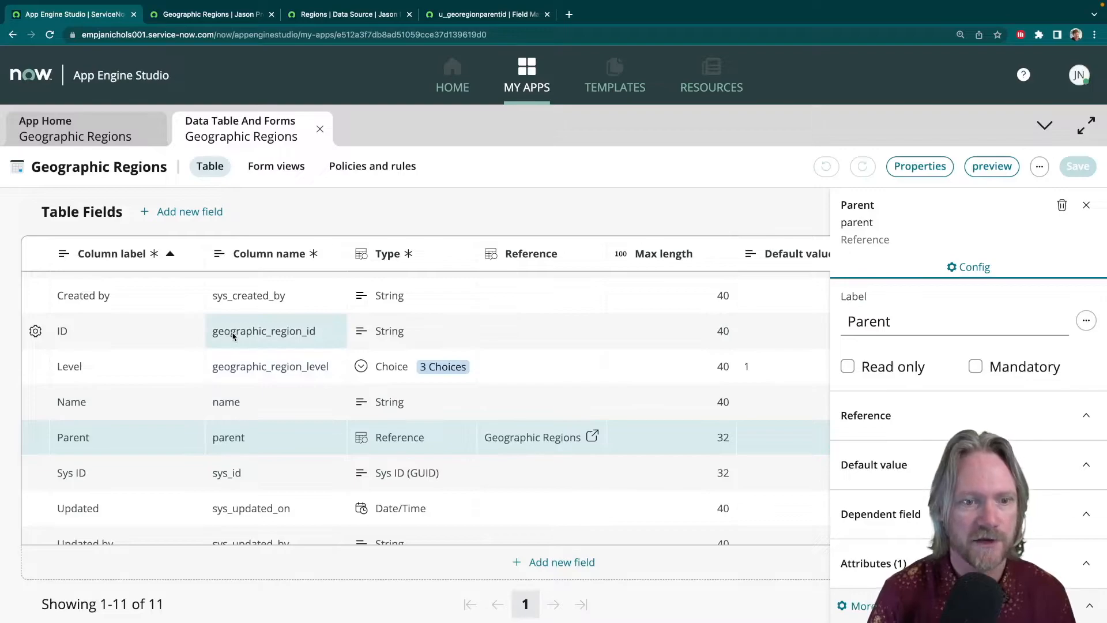
pyautogui.click(500, 18)
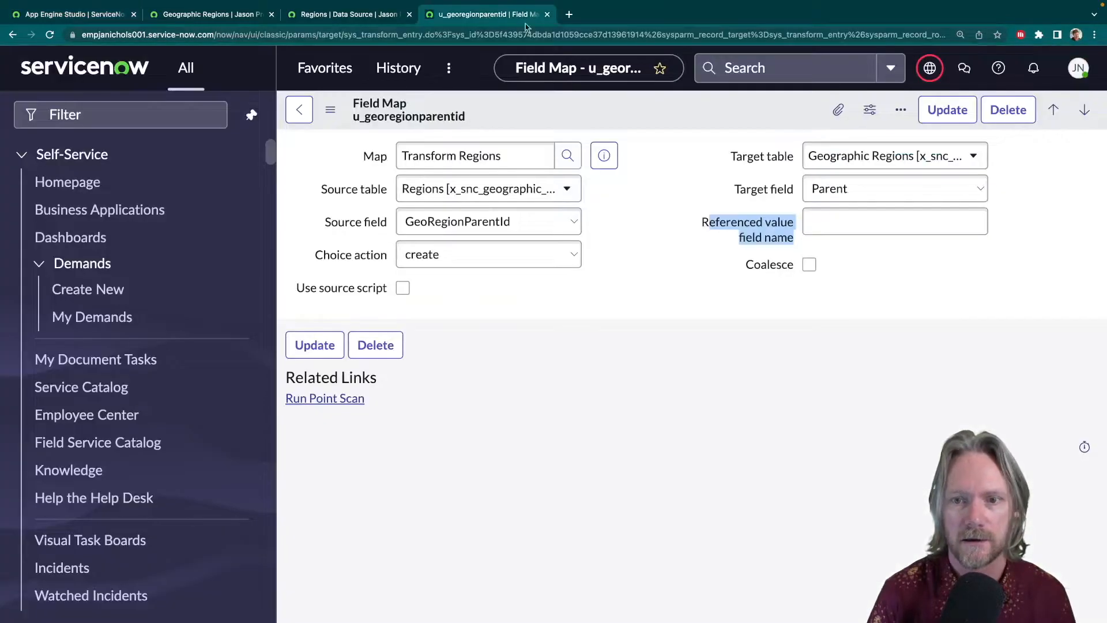
pyautogui.click(822, 220)
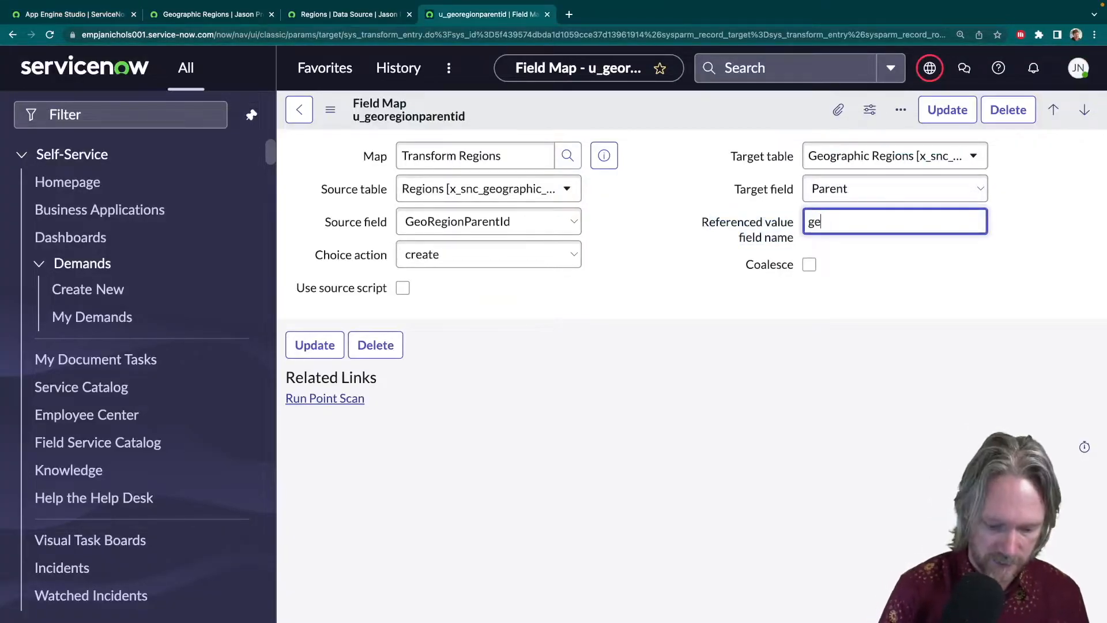
pyautogui.write('geographic_')
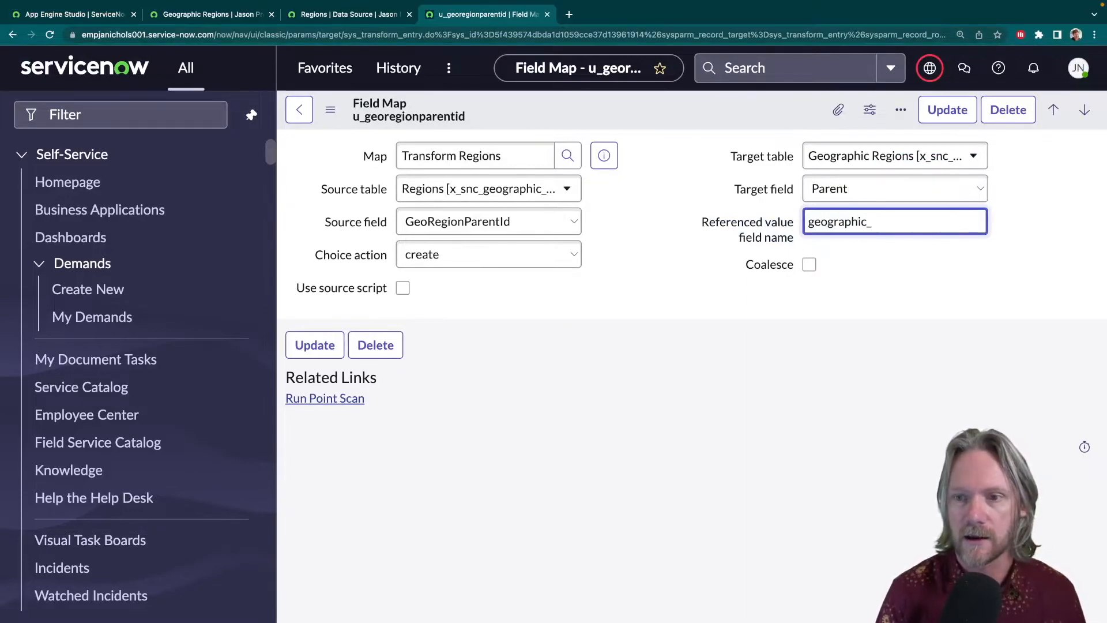
pyautogui.write('region')
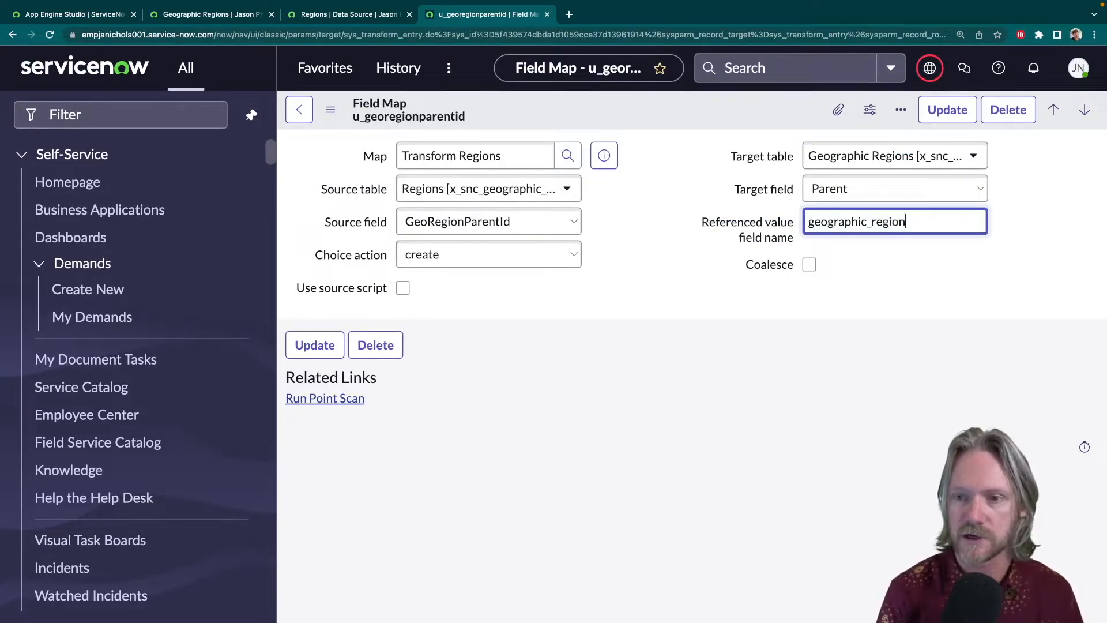
pyautogui.write('_id')
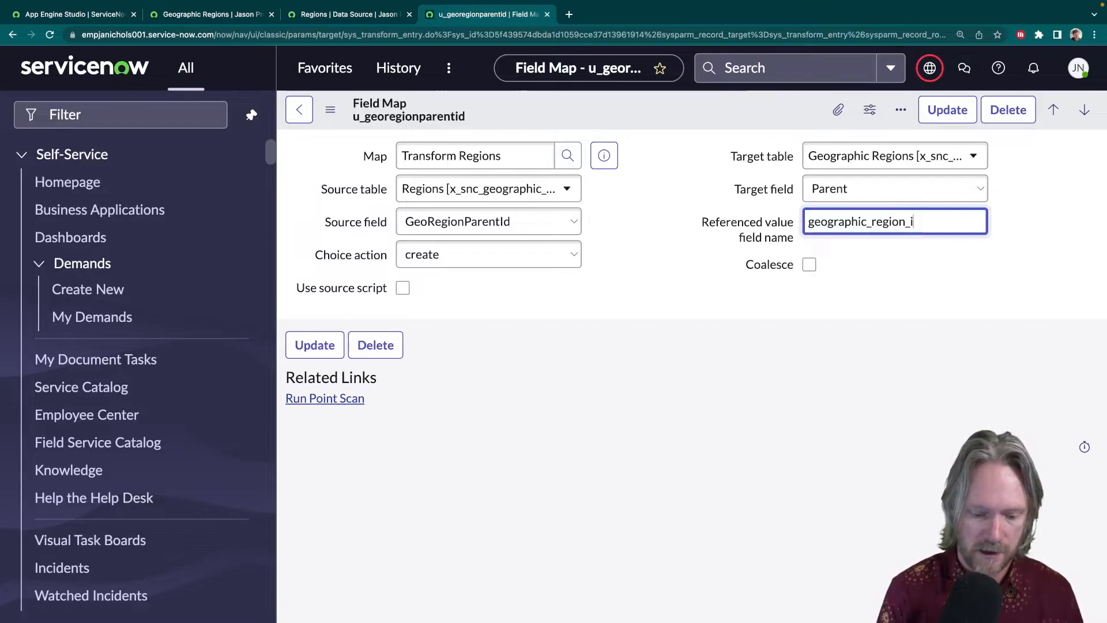
pyautogui.click(948, 110)
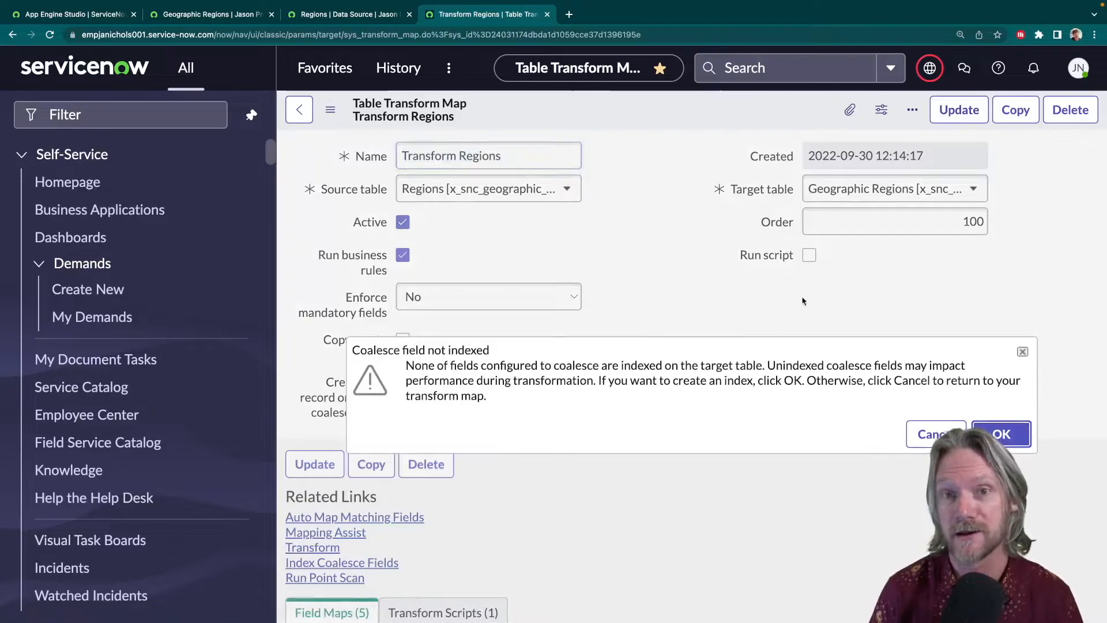
pyautogui.click(932, 437)
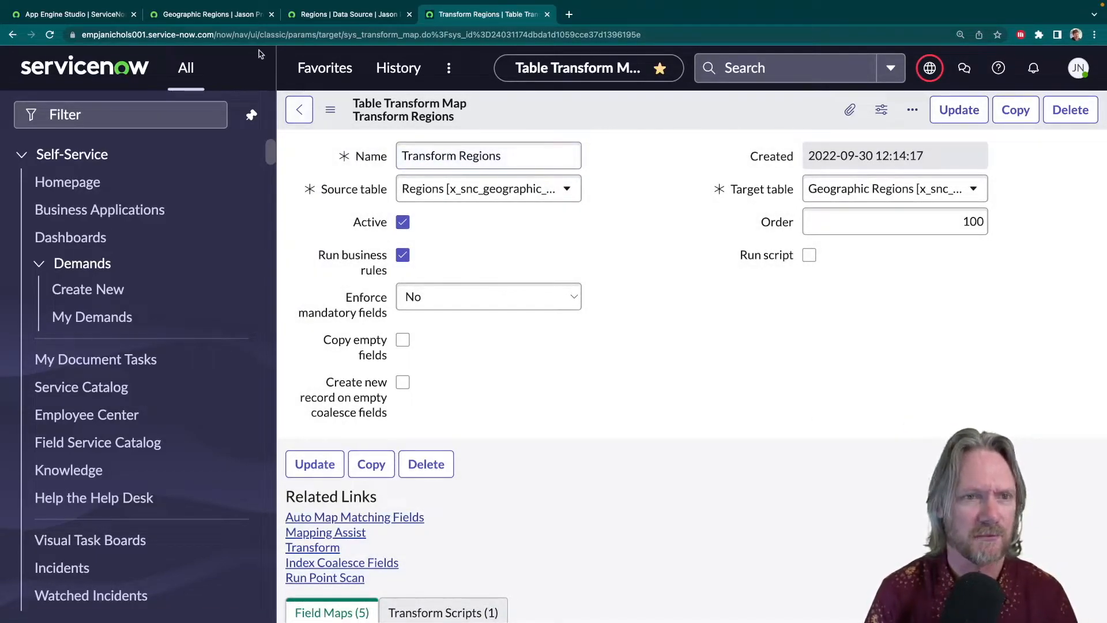
# - Switch to Visual Studio Code and highlight the Queensland record in Geographic Regions DUPLICATE IDs.json
pyautogui.hotkey('ctrl', 'Left')
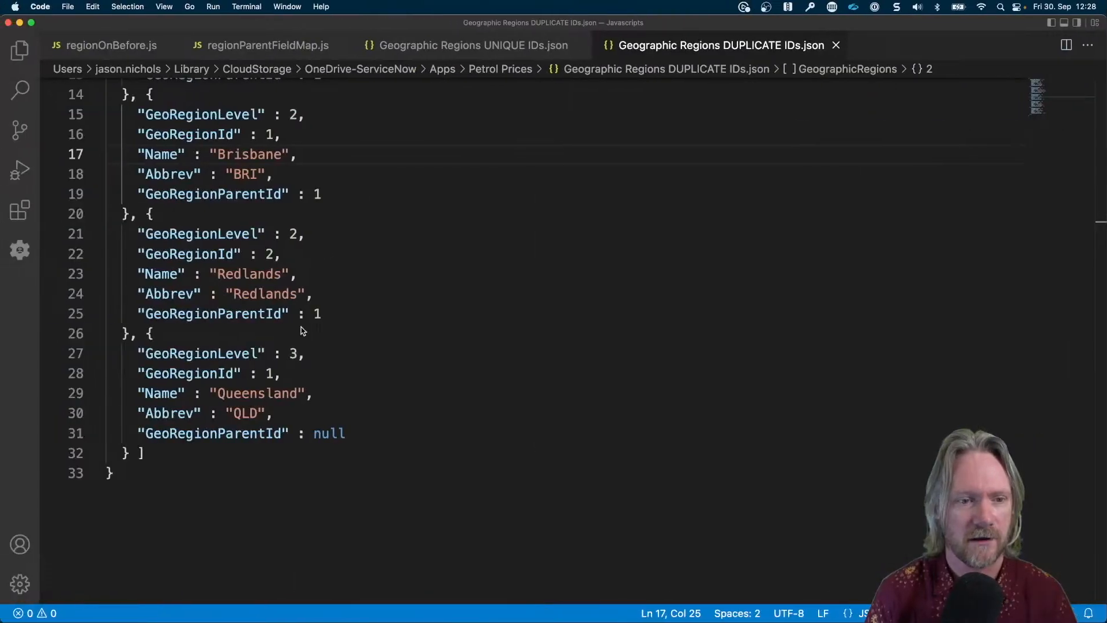
pyautogui.click(261, 376)
pyautogui.click(146, 353)
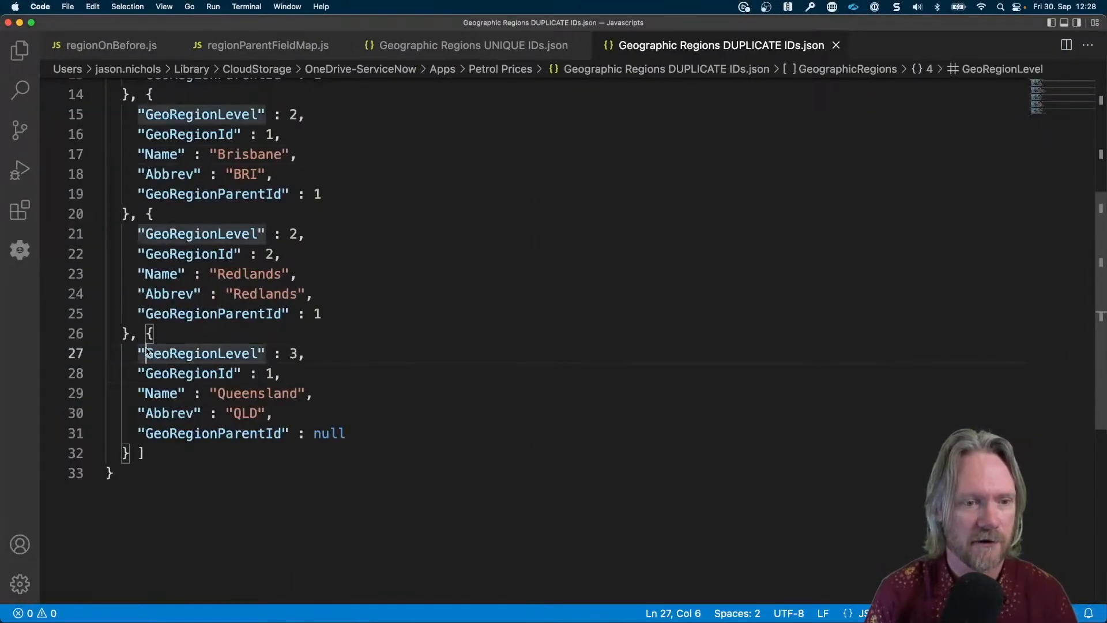
pyautogui.moveTo(146, 353); pyautogui.dragTo(355, 436)
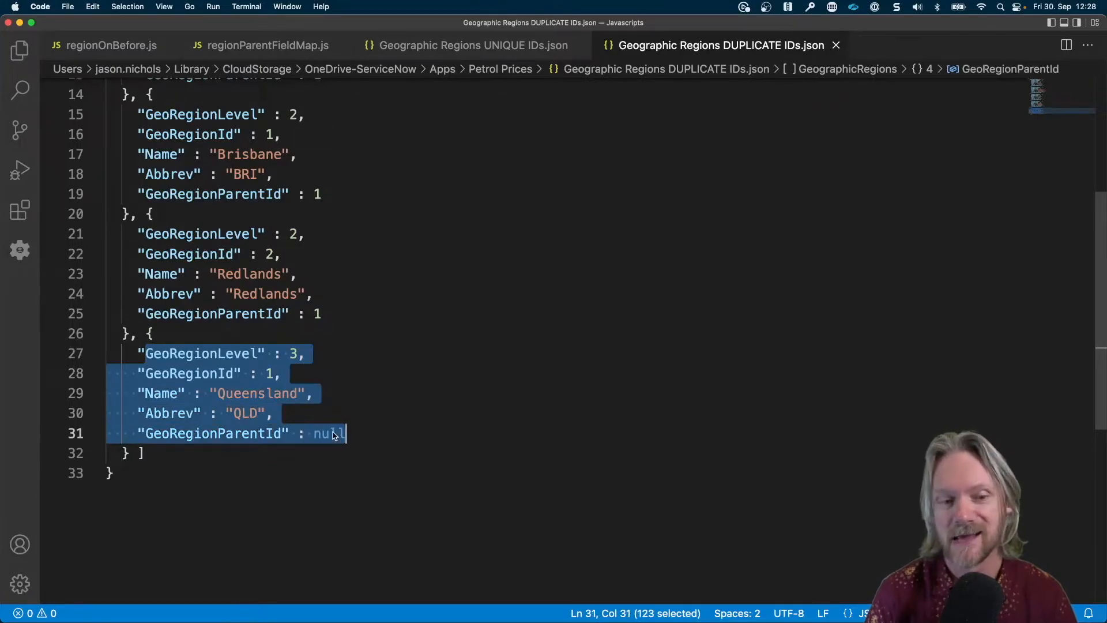
# - Return to ServiceNow in Chrome, run the transform from the Transform Regions map and refresh the Geographic Regions list
pyautogui.hotkey('ctrl', 'Right')
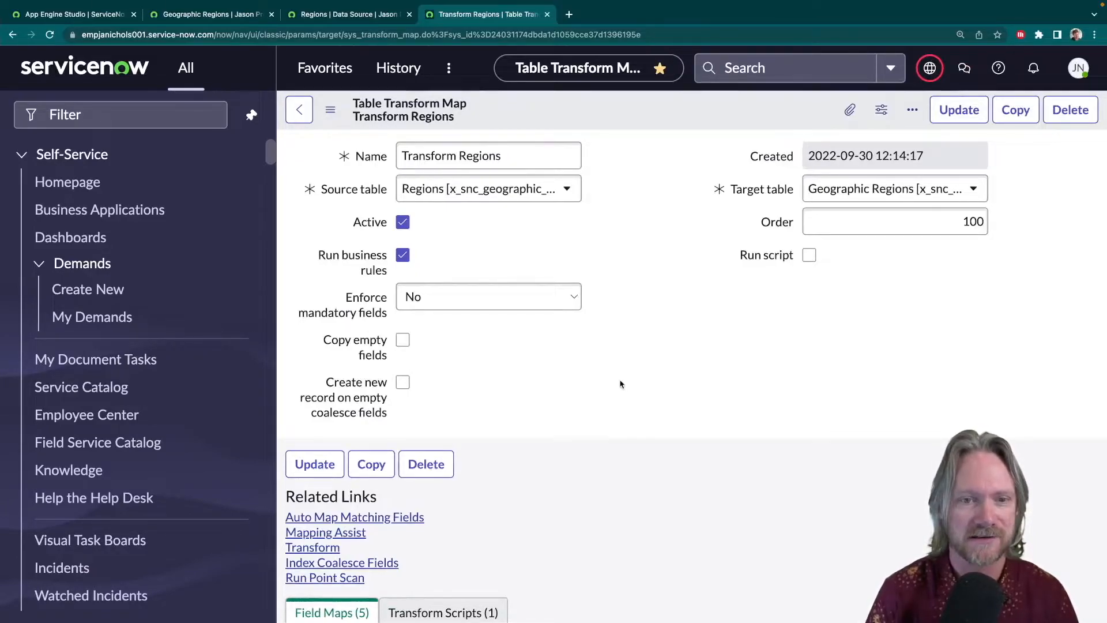
pyautogui.scroll(-3, 521, 397)
pyautogui.scroll(-2, 520, 397)
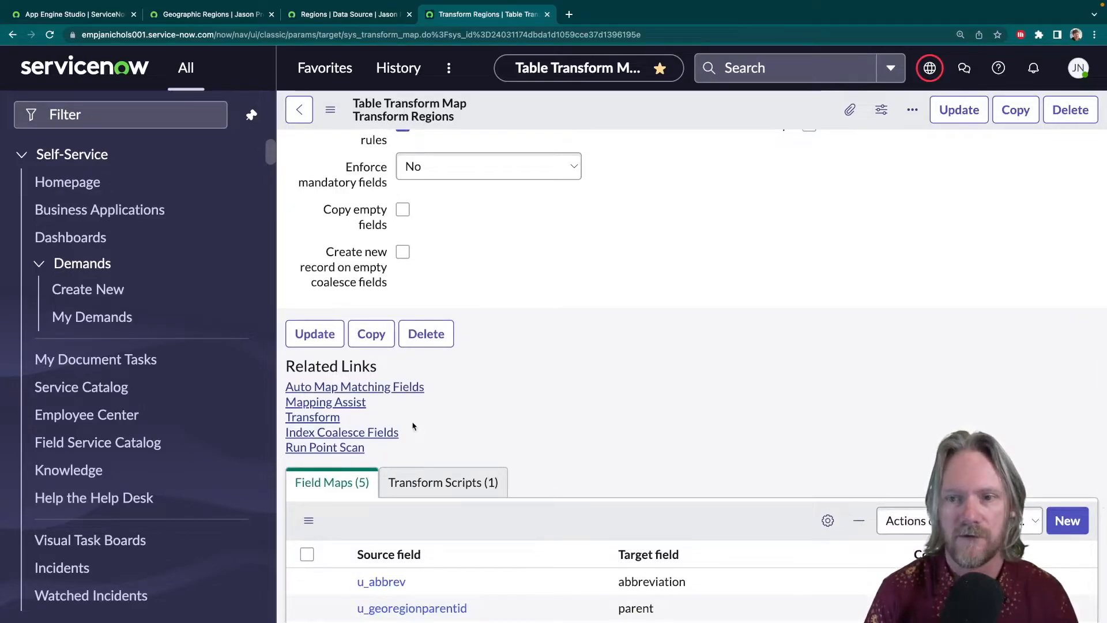
pyautogui.click(324, 419)
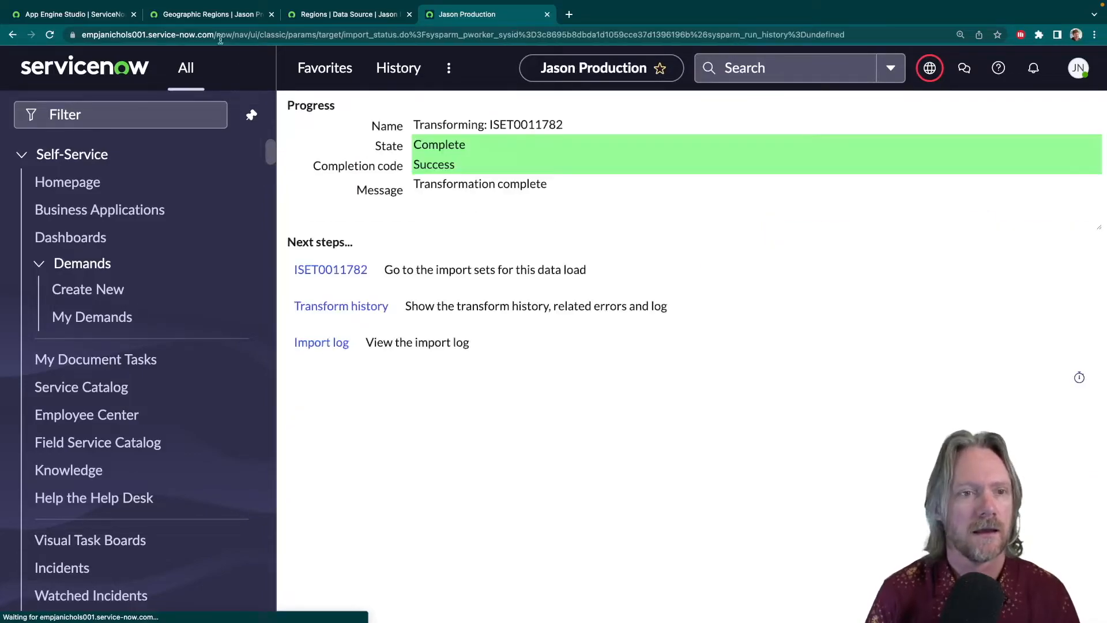
pyautogui.click(211, 19)
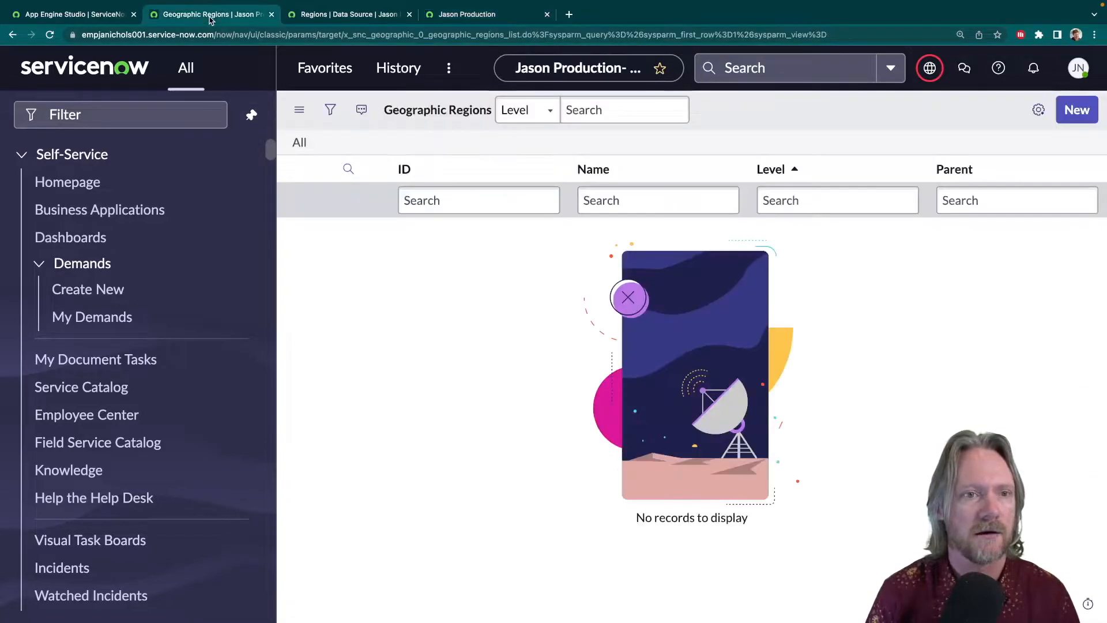
pyautogui.click(300, 144)
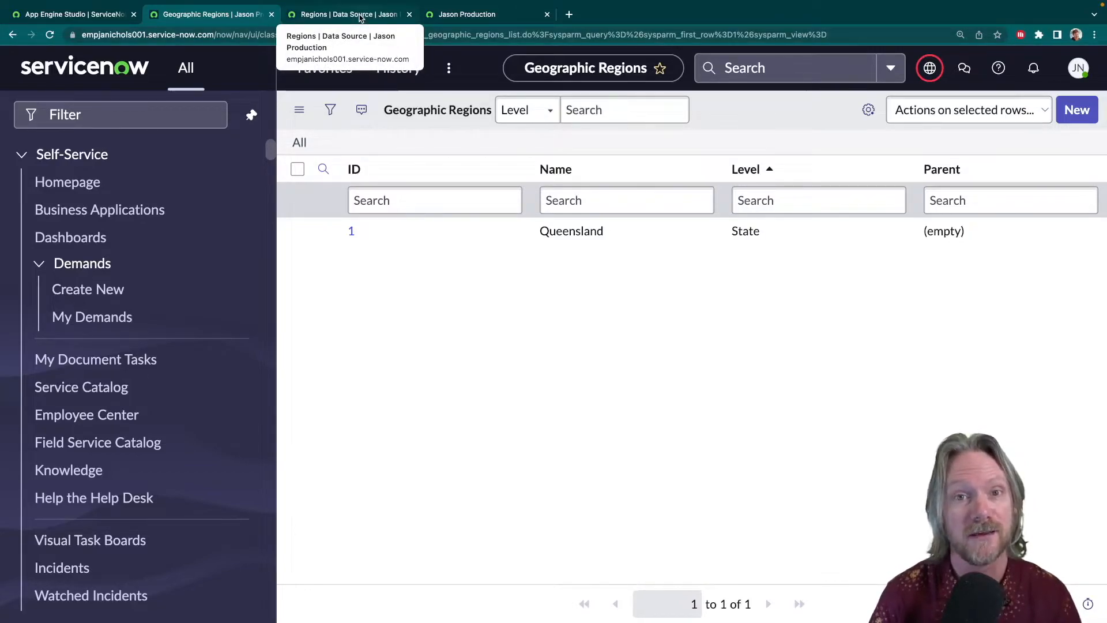
# - Reopen the Transform Regions map from the favorites and decline creating an index for its coalesce fields
pyautogui.click(464, 14)
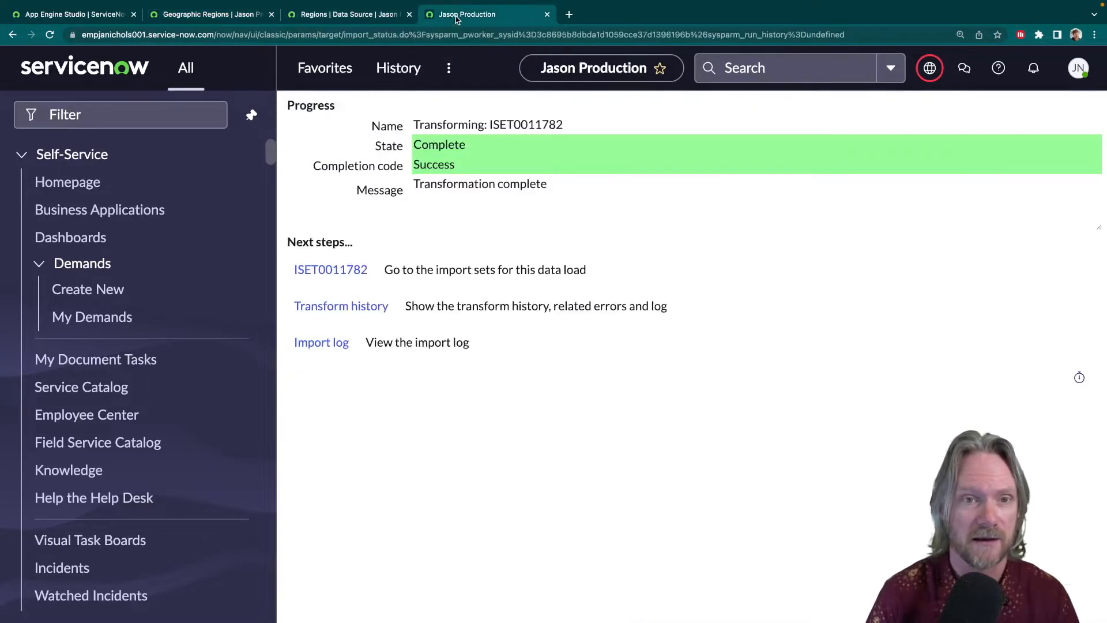
pyautogui.click(326, 72)
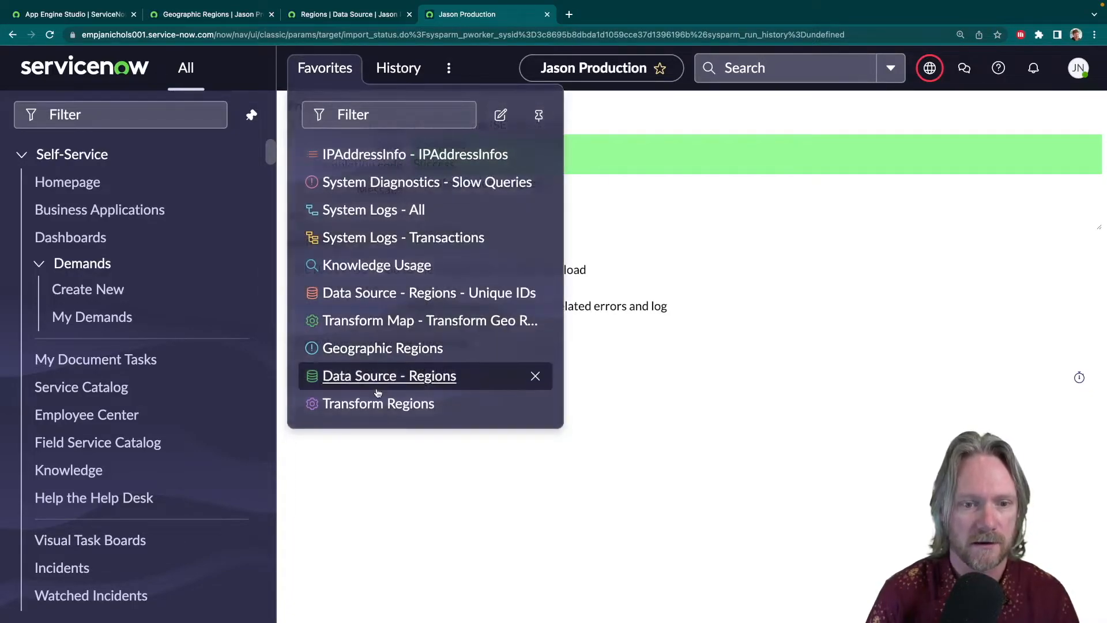
pyautogui.click(376, 403)
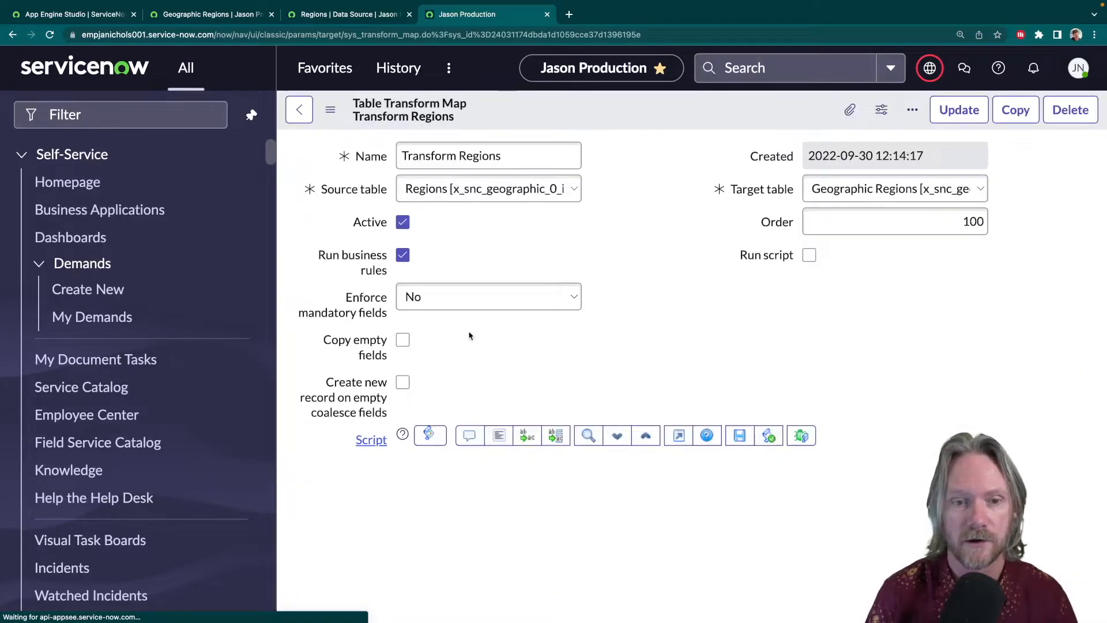
pyautogui.scroll(-5, 470, 336)
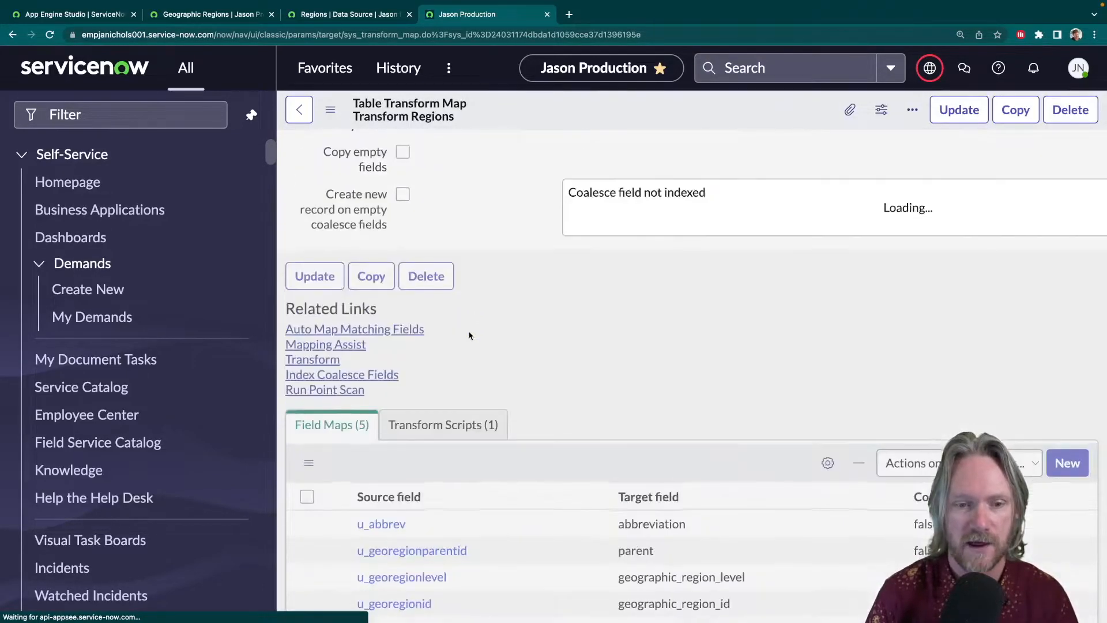
pyautogui.scroll(-3, 470, 335)
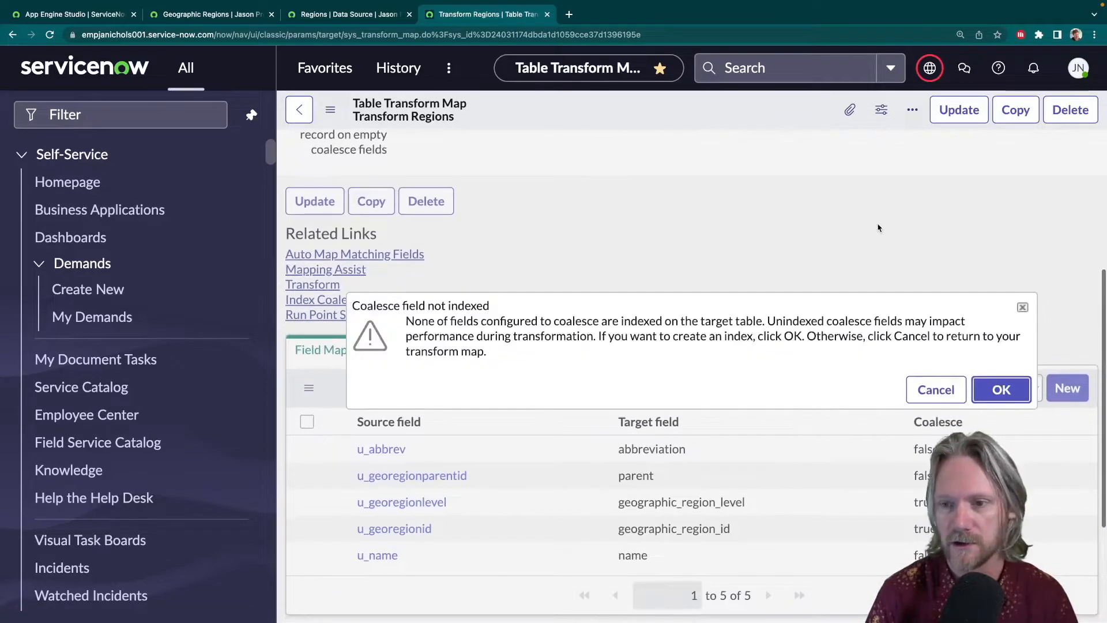
pyautogui.click(938, 385)
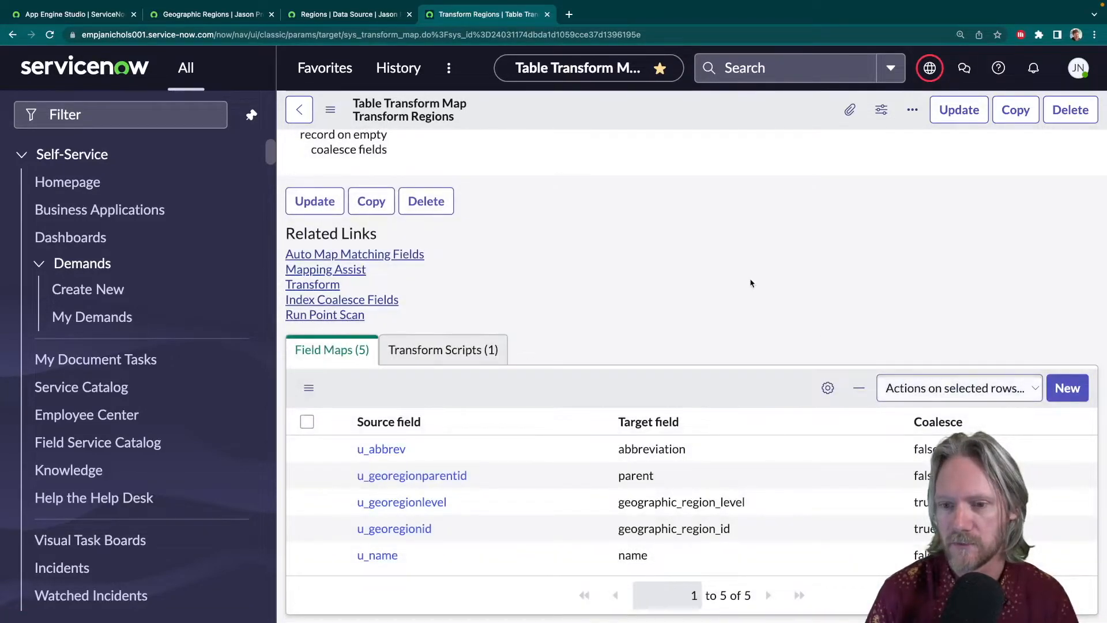
# - Change the u_georegionlevel condition in the onBefore transform script of Transform Regions to '2' and save the script
pyautogui.click(443, 349)
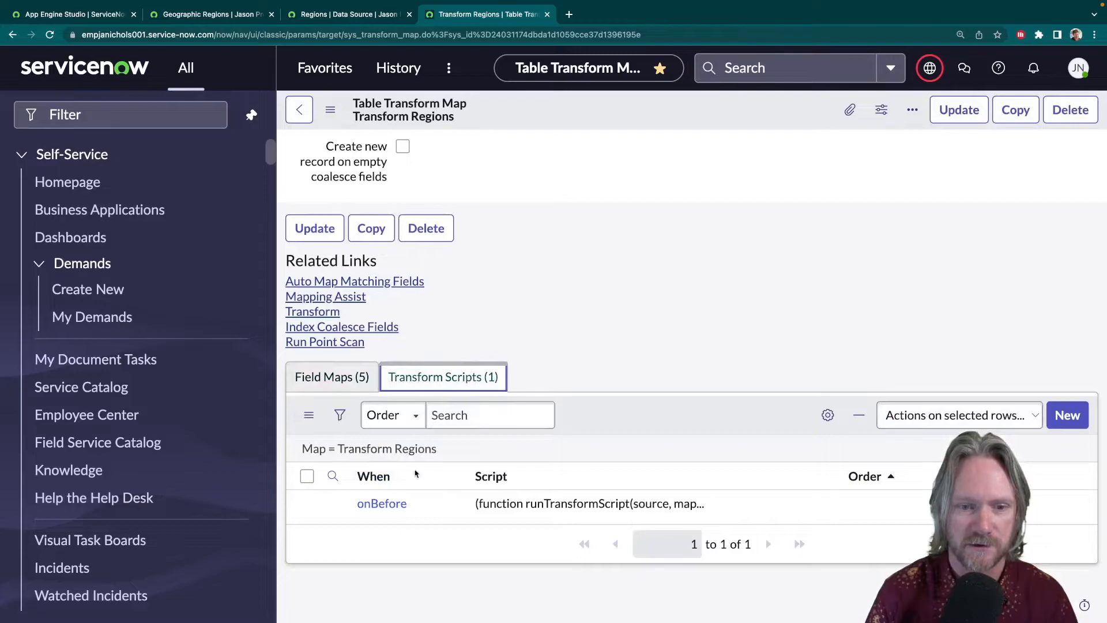
pyautogui.click(390, 510)
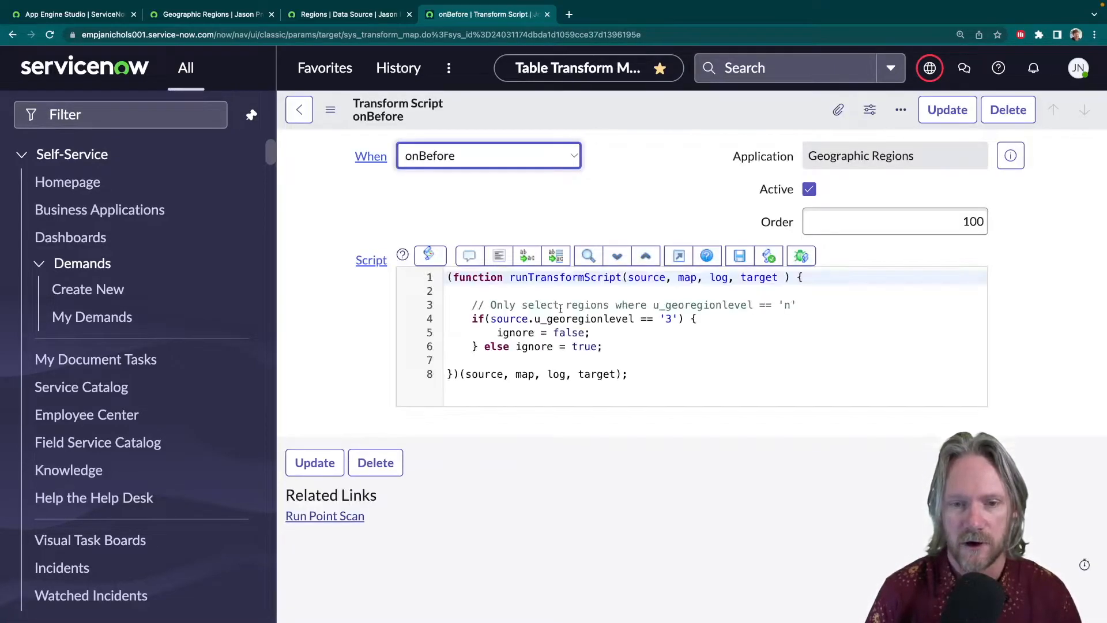
pyautogui.doubleClick(669, 318)
pyautogui.write('2')
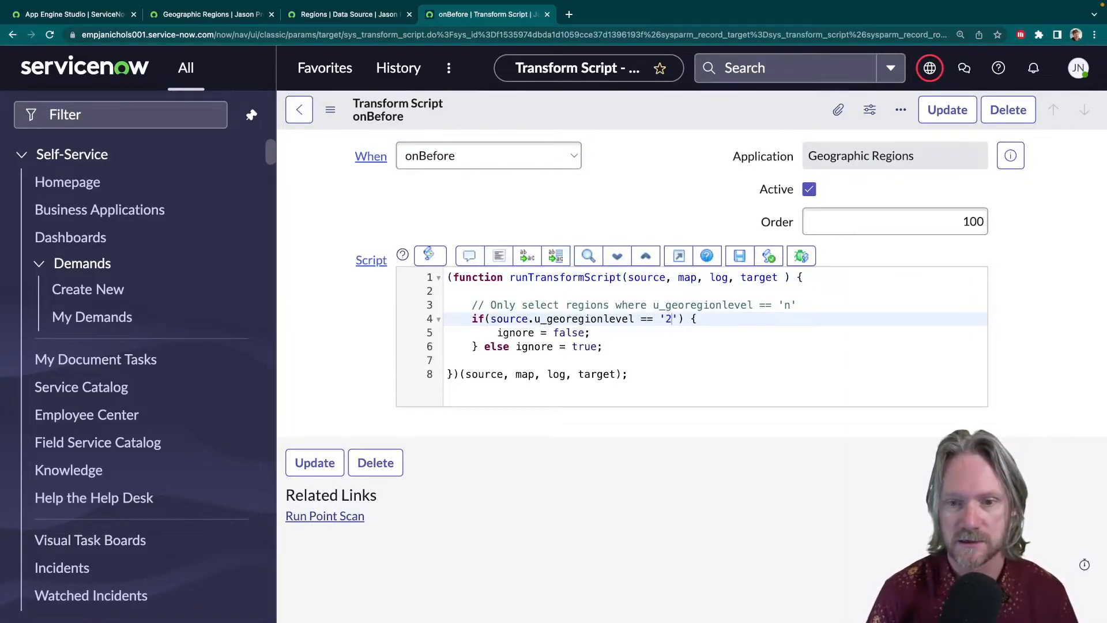
pyautogui.rightClick(679, 116)
pyautogui.click(693, 128)
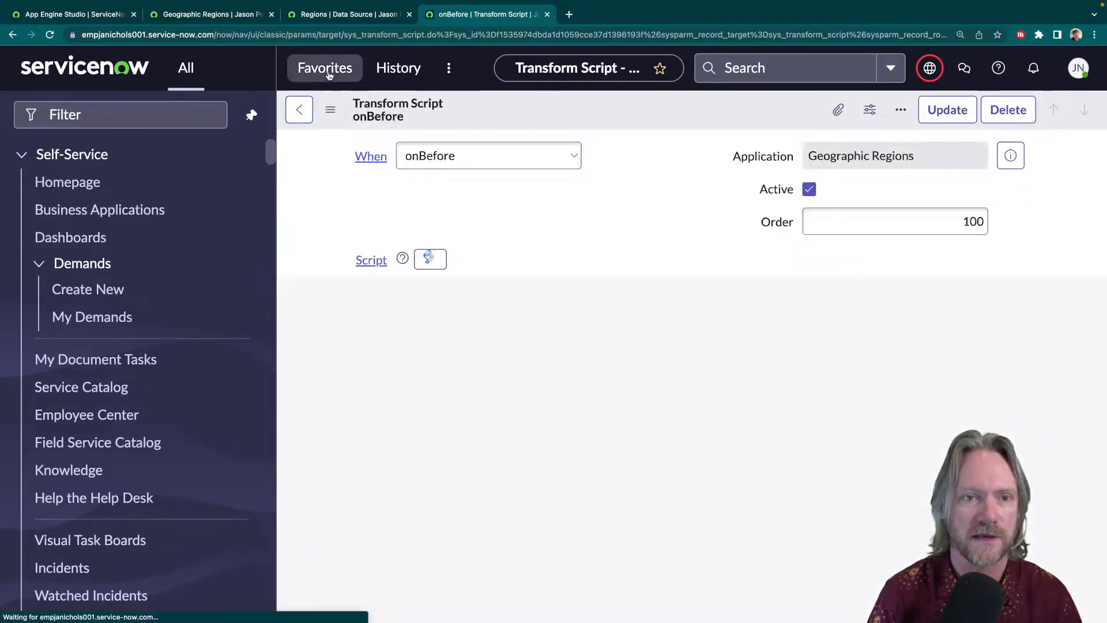
# - Load all records from the Regions data source into the import table
pyautogui.click(326, 70)
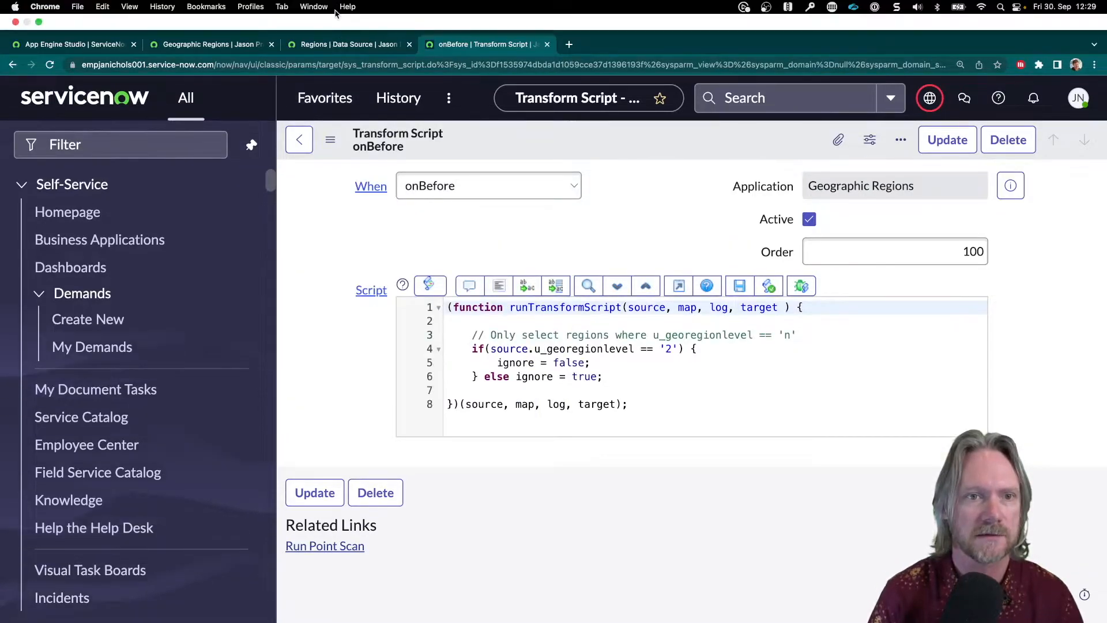
pyautogui.click(333, 44)
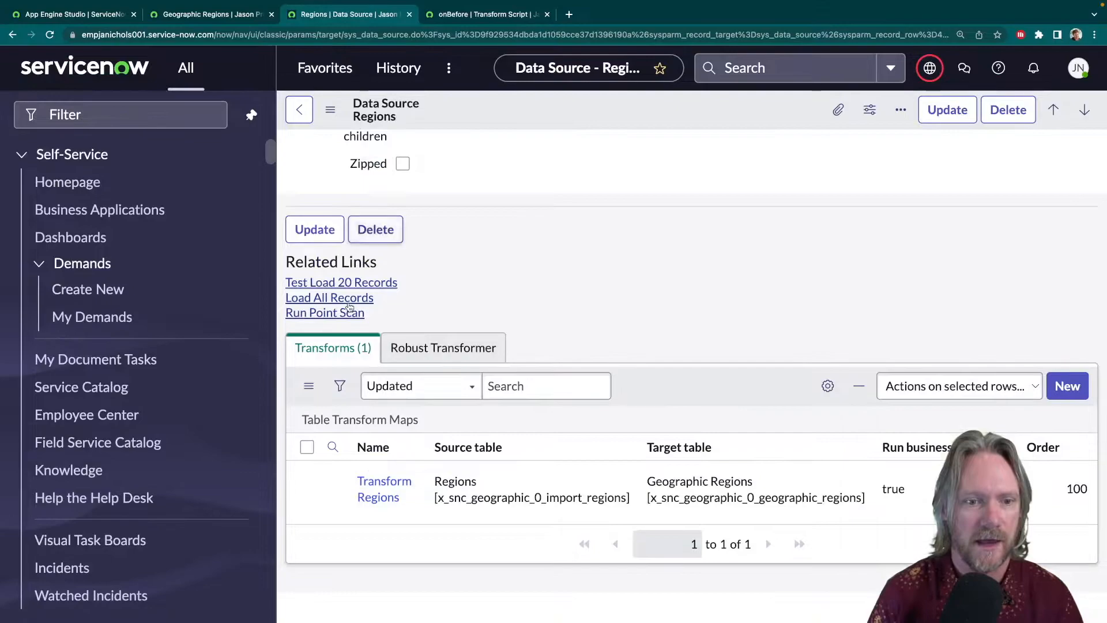
pyautogui.click(327, 298)
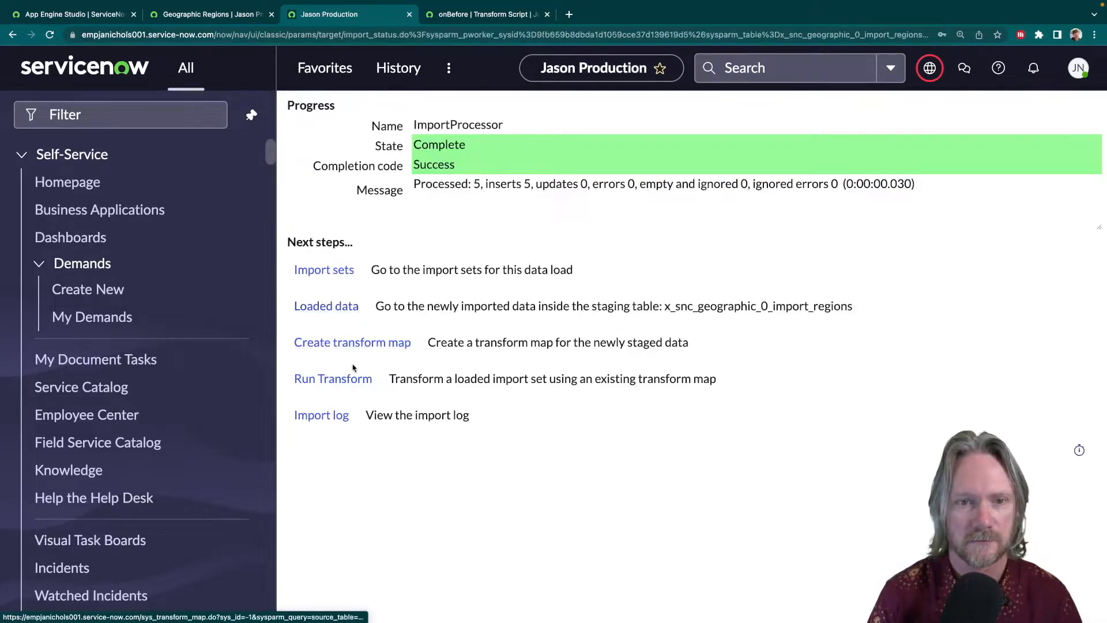
# - Run the Transform Regions map on the newly loaded import set and refresh the Geographic Regions list
pyautogui.click(343, 380)
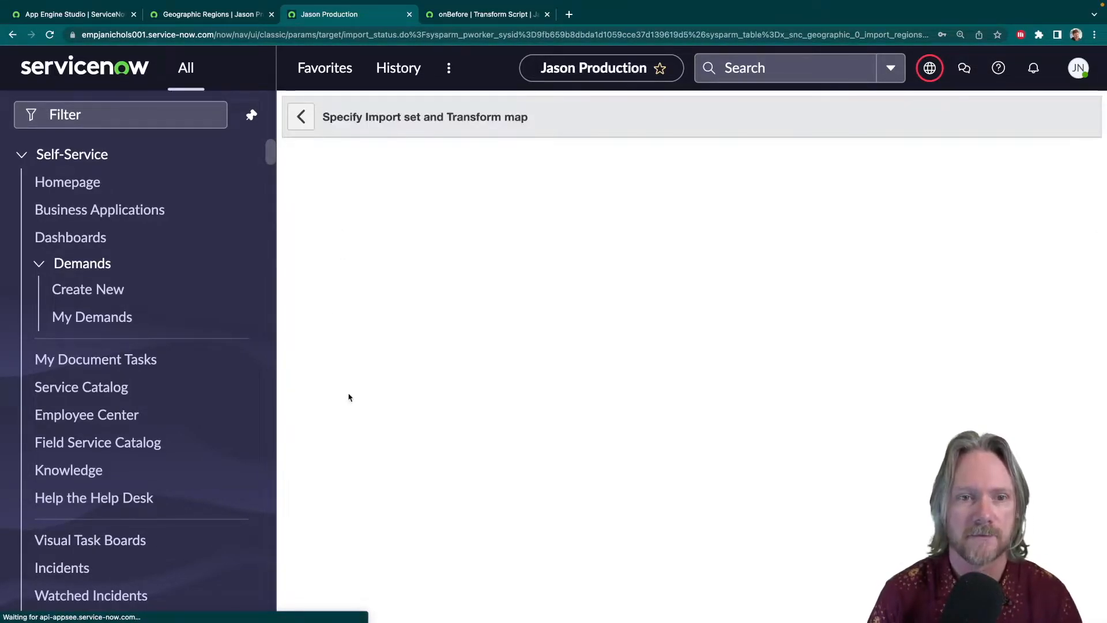
pyautogui.click(332, 428)
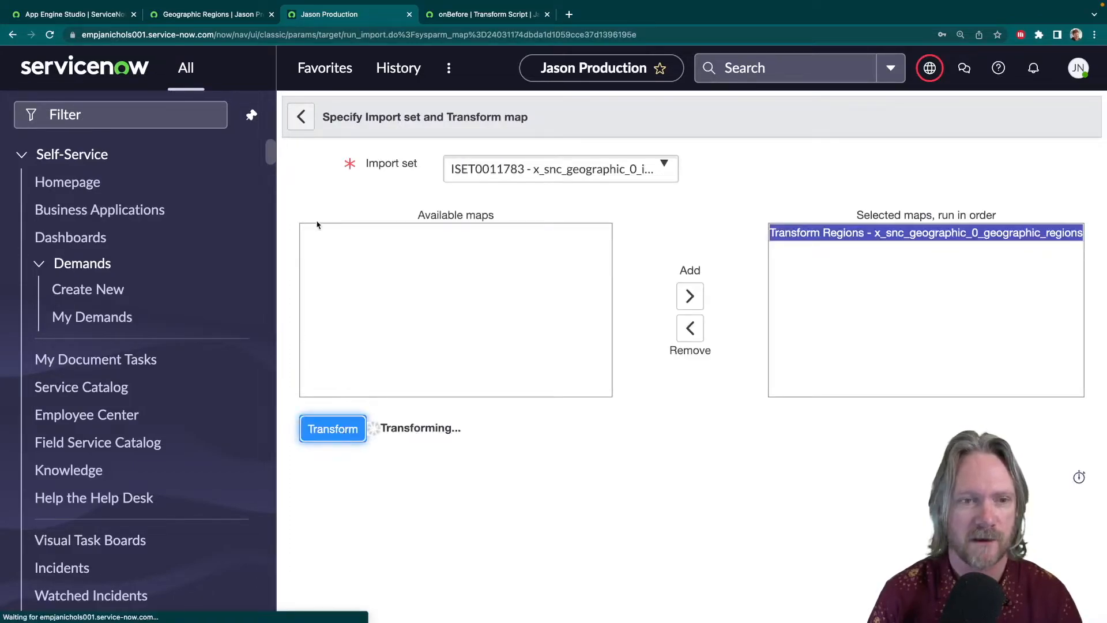
pyautogui.click(218, 15)
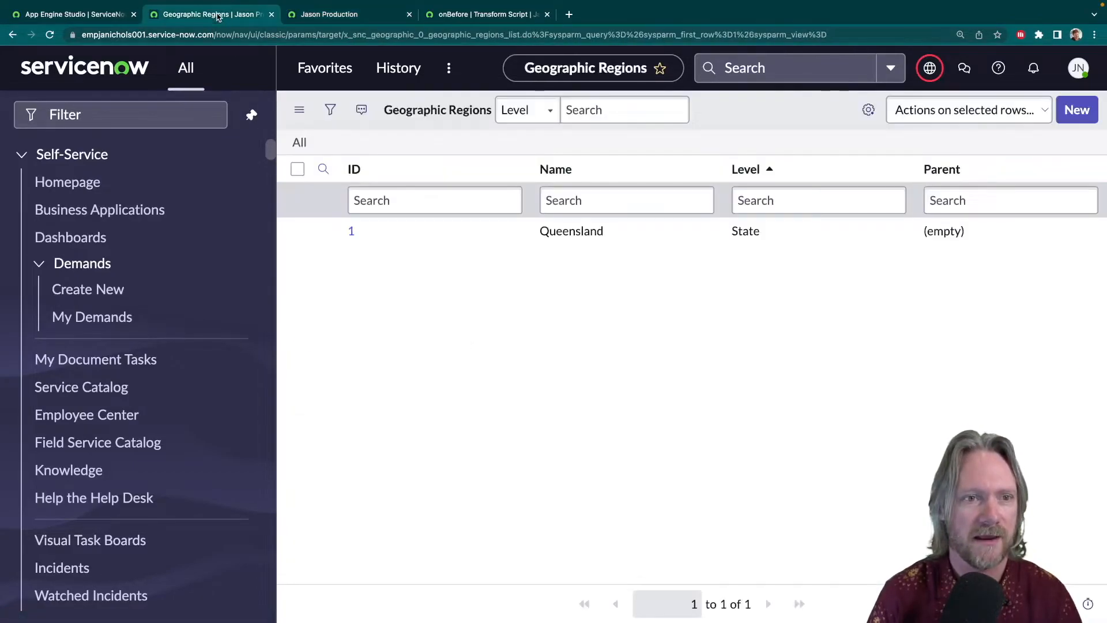
pyautogui.click(300, 143)
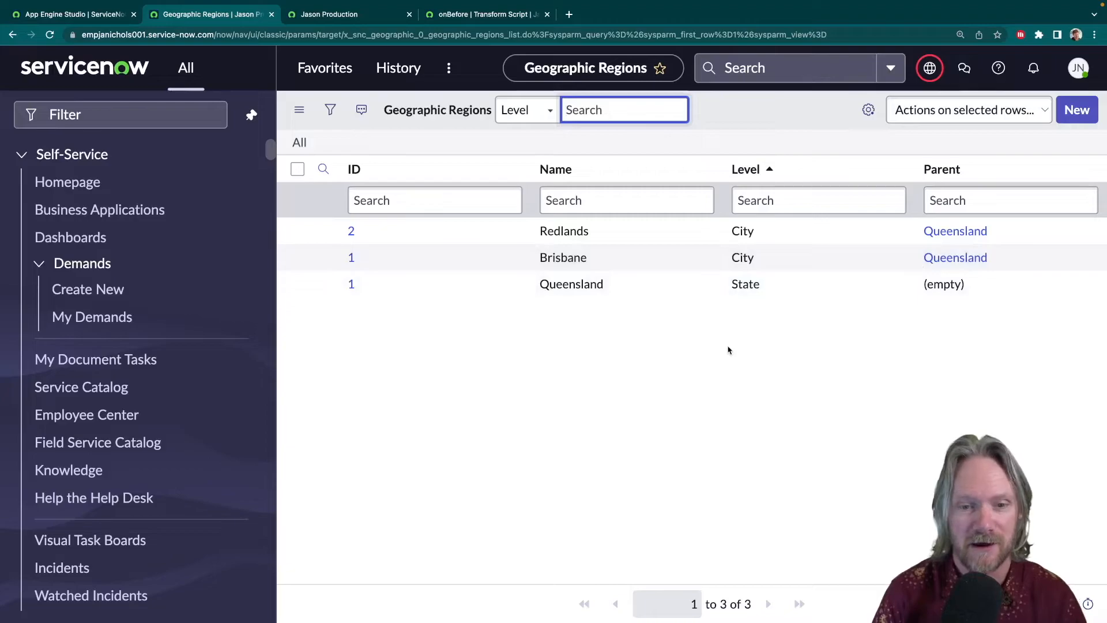
# - Switch to Visual Studio Code and highlight the GeoRegionParentId lines of the Toowong and Indooroopilly records in the duplicate IDs file
pyautogui.hotkey('ctrl', 'Left')
pyautogui.scroll(5, 437, 296)
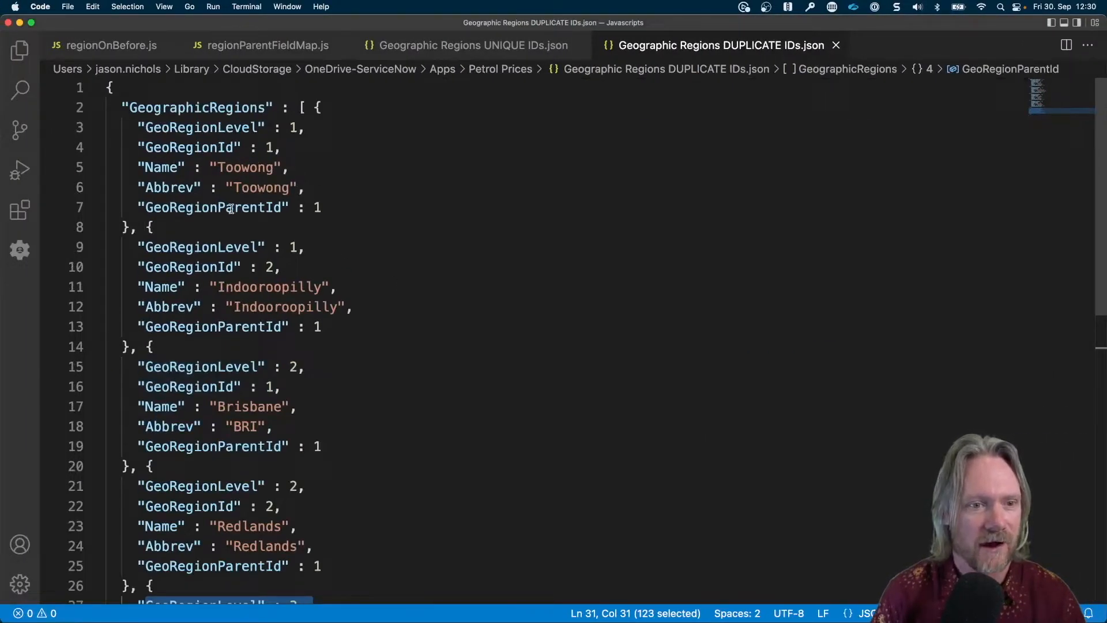
pyautogui.moveTo(233, 208); pyautogui.dragTo(323, 215)
pyautogui.moveTo(266, 326); pyautogui.dragTo(350, 330)
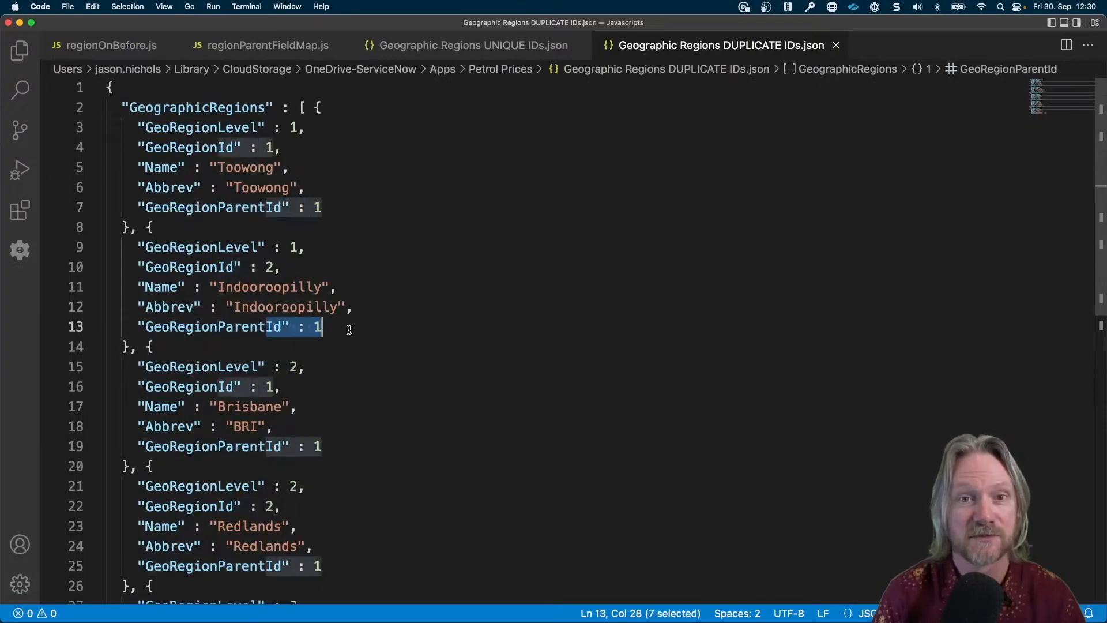
# - Switch back to ServiceNow, change the u_georegionlevel condition in the onBefore transform script to '1' and save the script
pyautogui.hotkey('ctrl', 'Right')
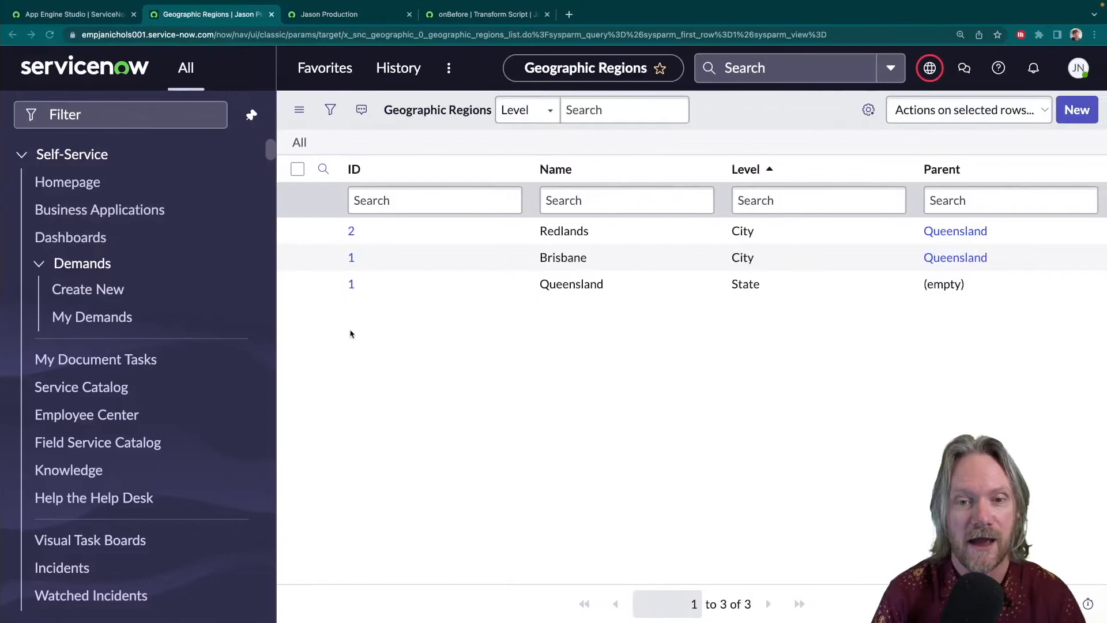
pyautogui.click(298, 257)
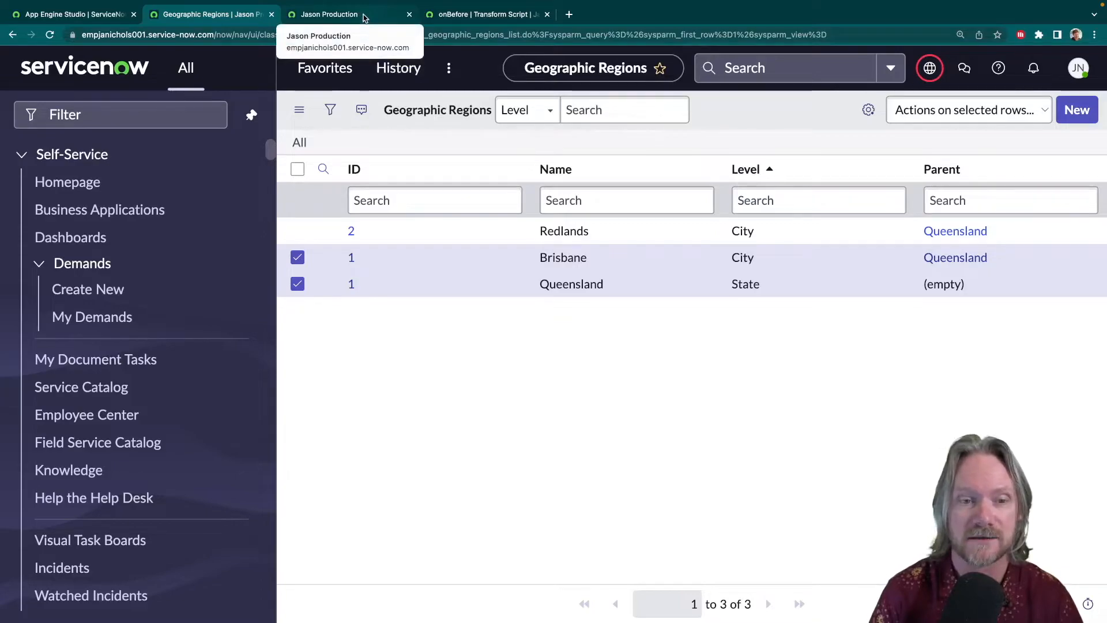
pyautogui.click(364, 17)
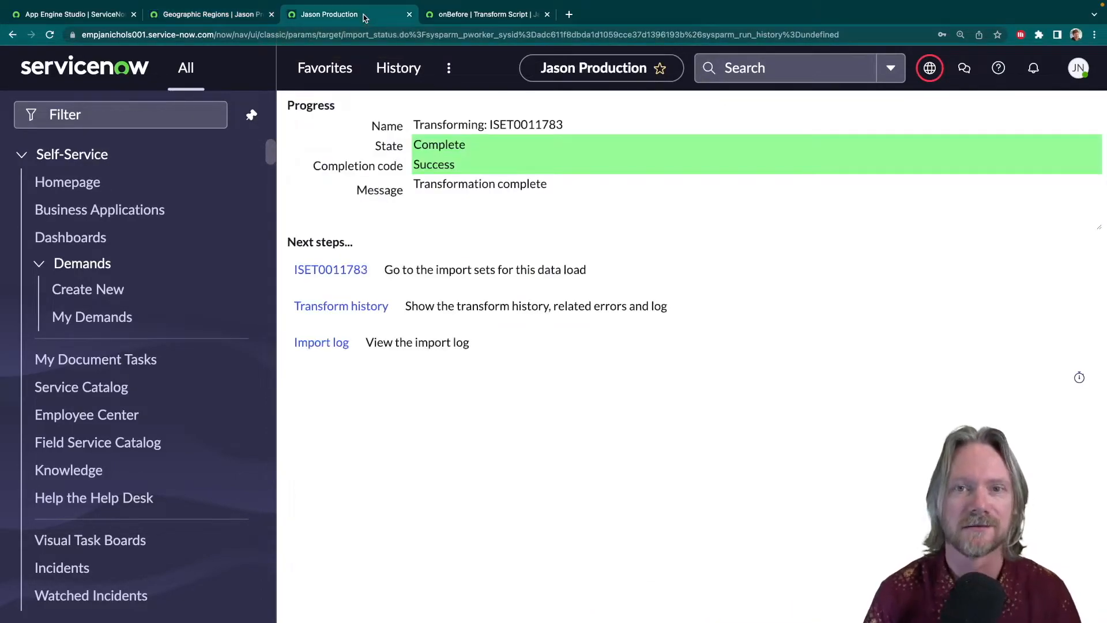
pyautogui.moveTo(470, 25)
pyautogui.click(461, 46)
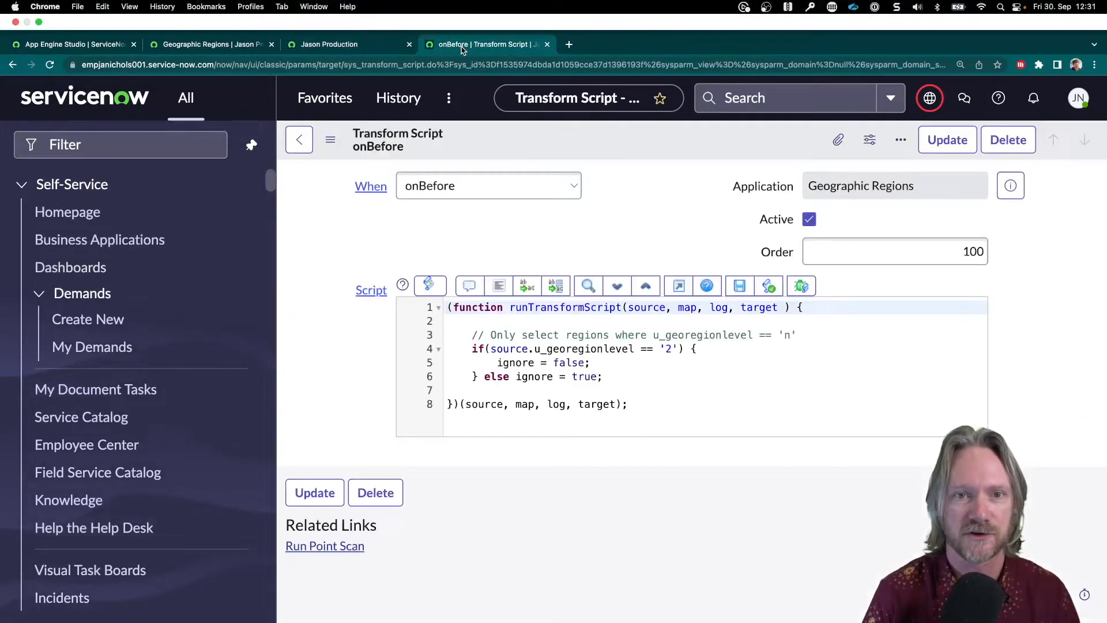
pyautogui.click(672, 318)
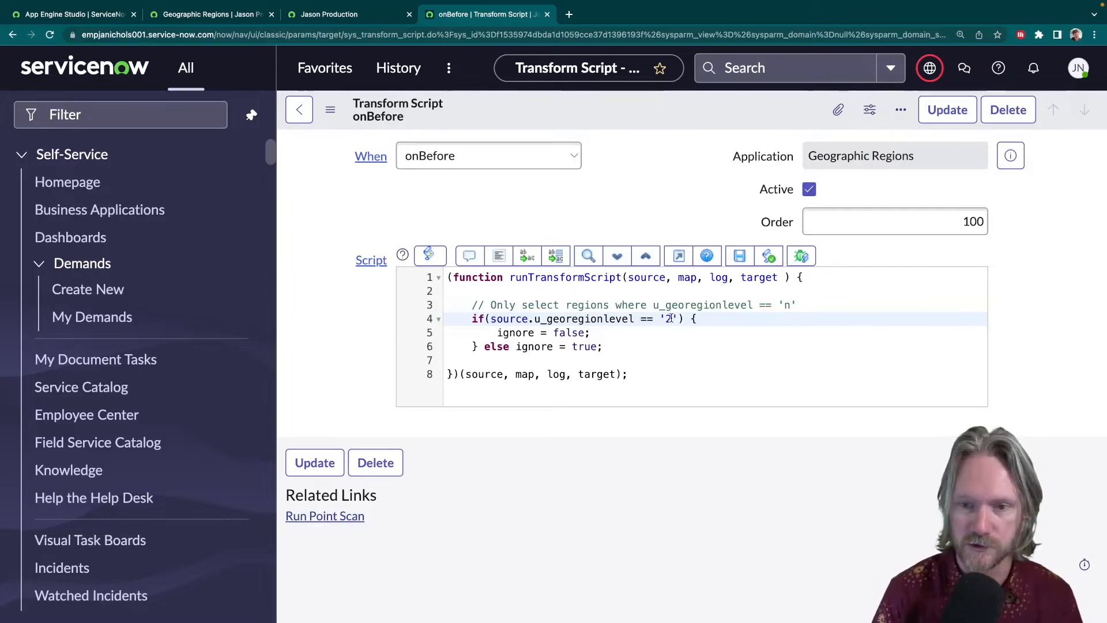
pyautogui.rightClick(692, 113)
pyautogui.click(704, 122)
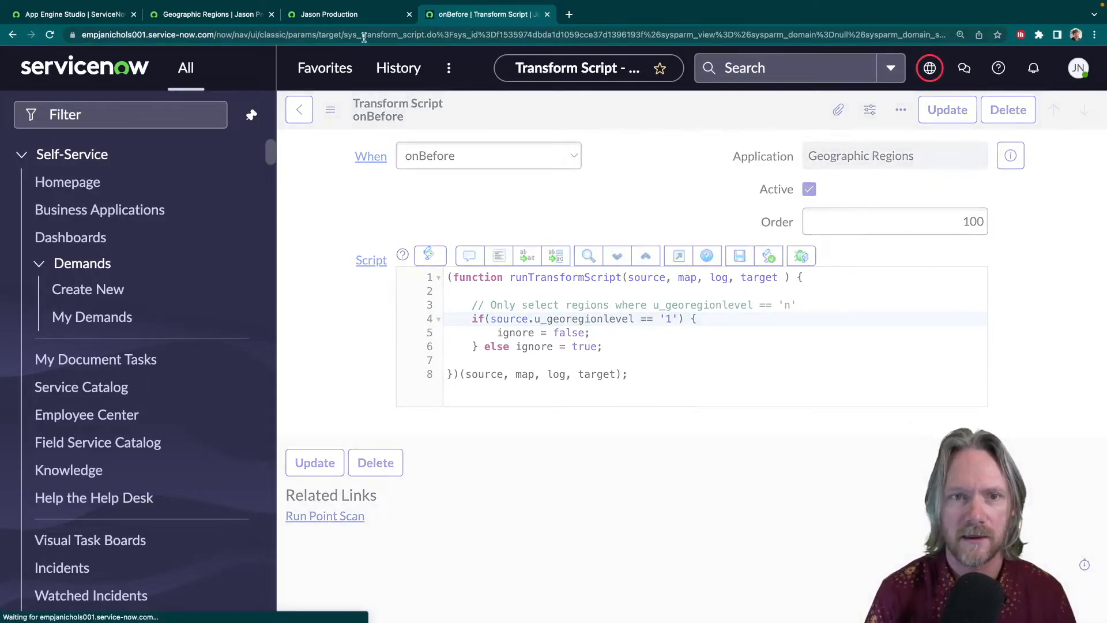
# - Open the Regions data source from the favorites and load all its records into the import table
pyautogui.click(332, 14)
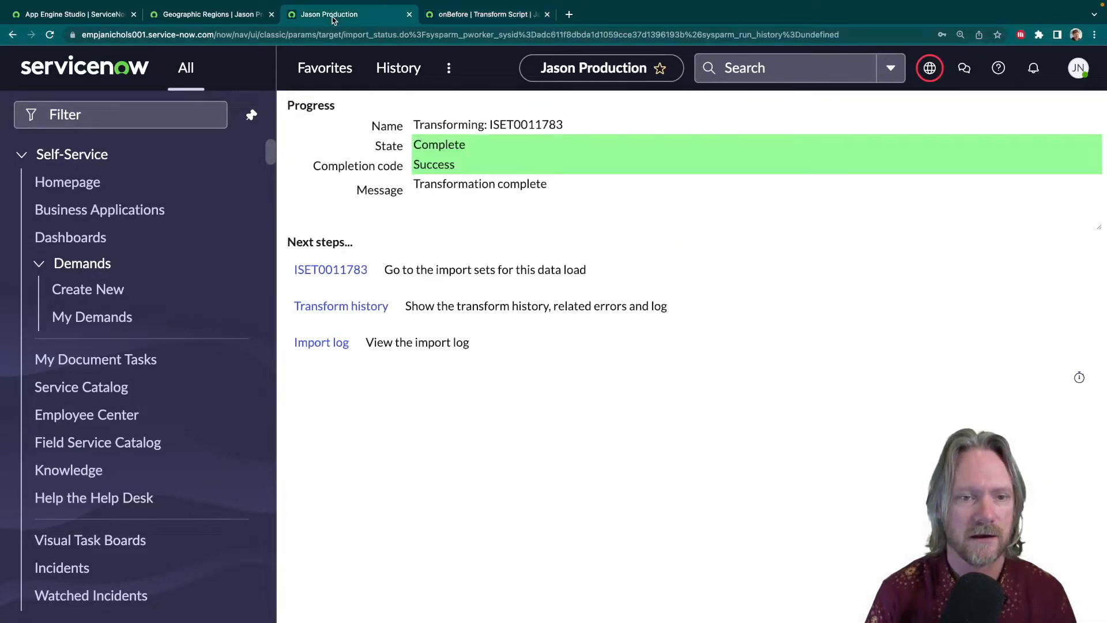
pyautogui.click(325, 68)
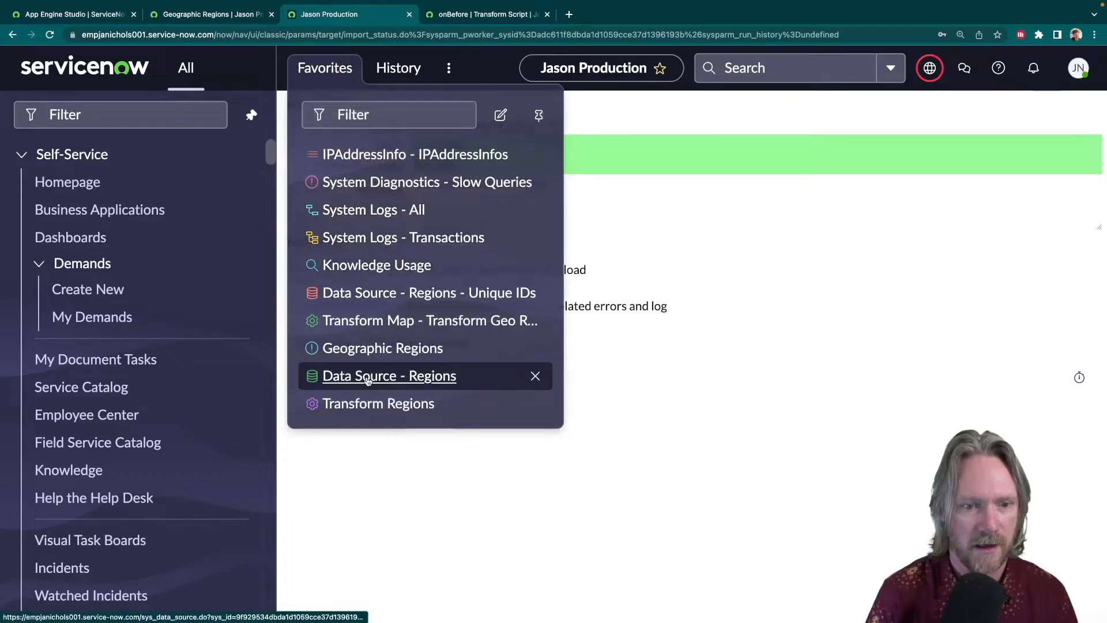
pyautogui.click(367, 377)
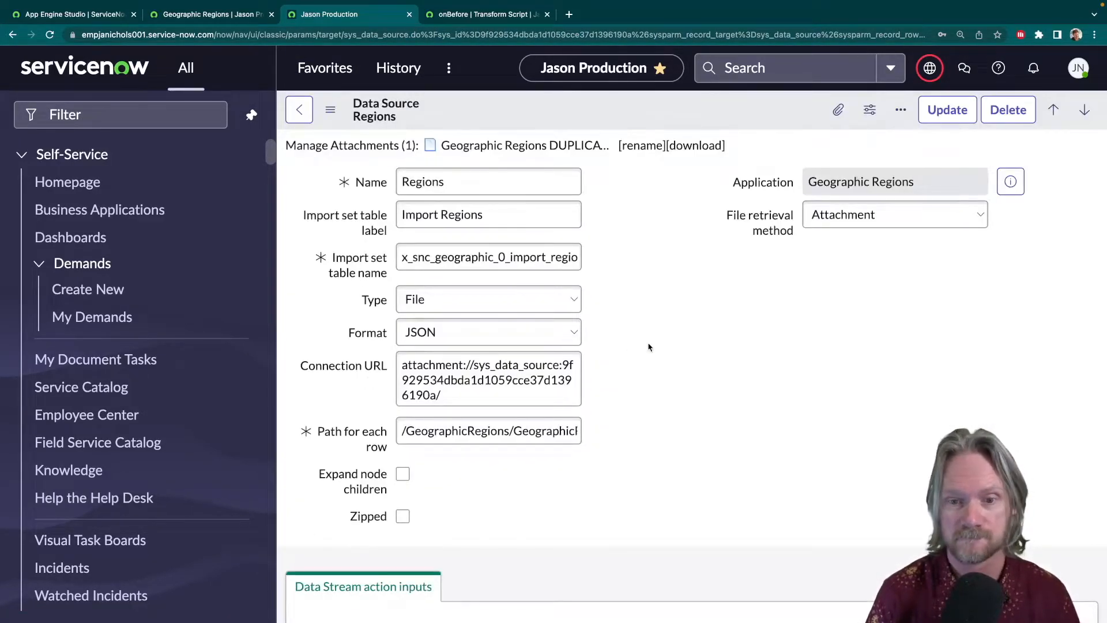
pyautogui.scroll(-5, 648, 347)
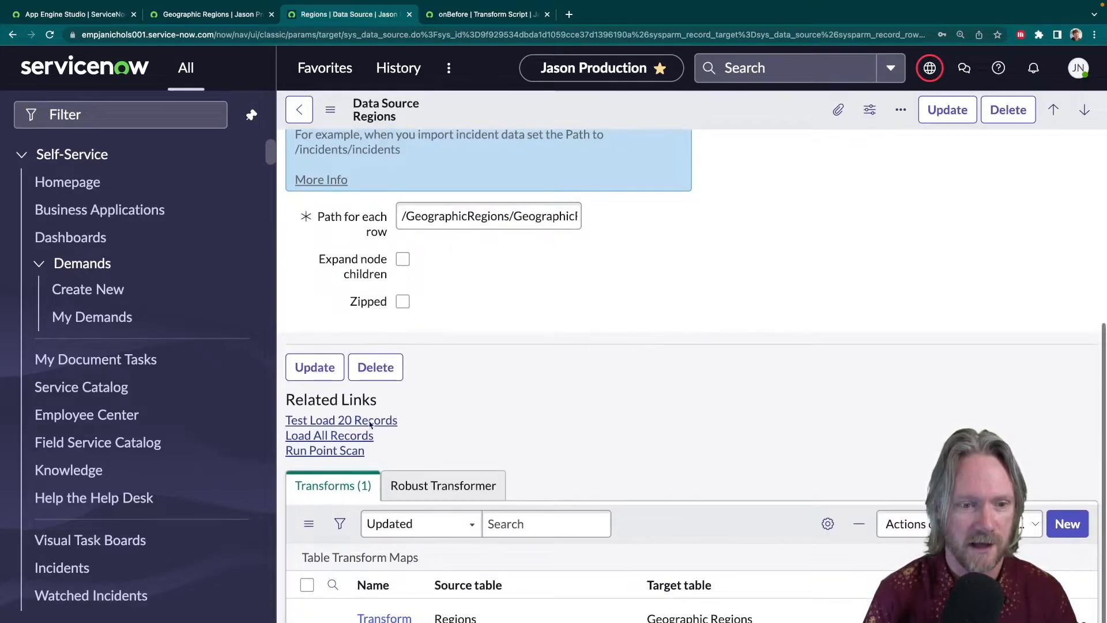
pyautogui.click(349, 436)
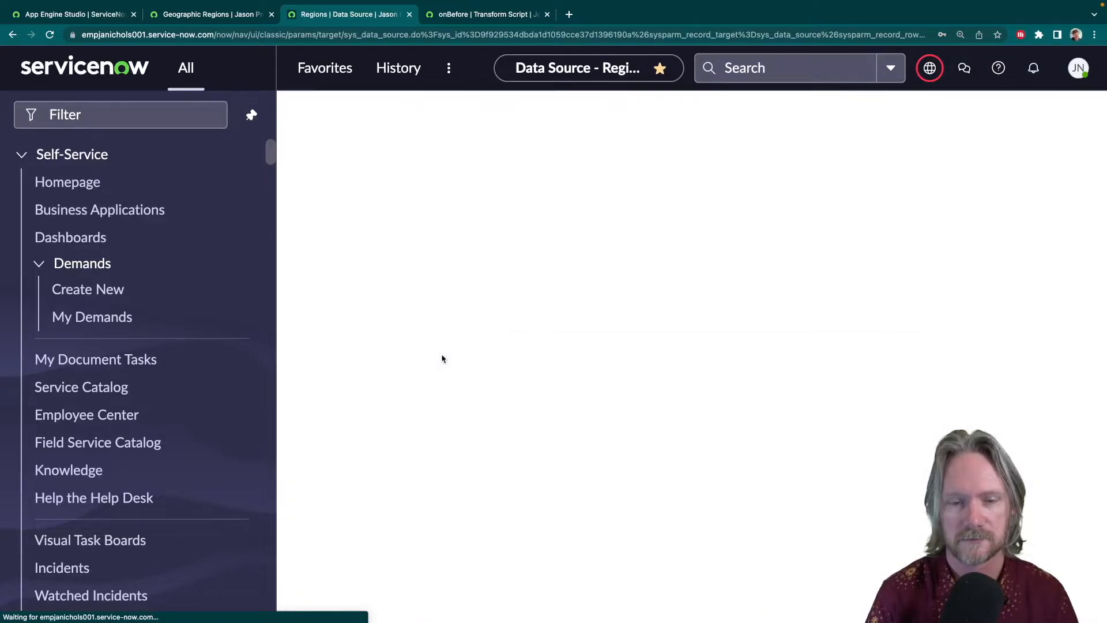
# - Run the Transform Regions map on the new import set and mark the city and state rows in the refreshed Geographic Regions list
pyautogui.click(351, 381)
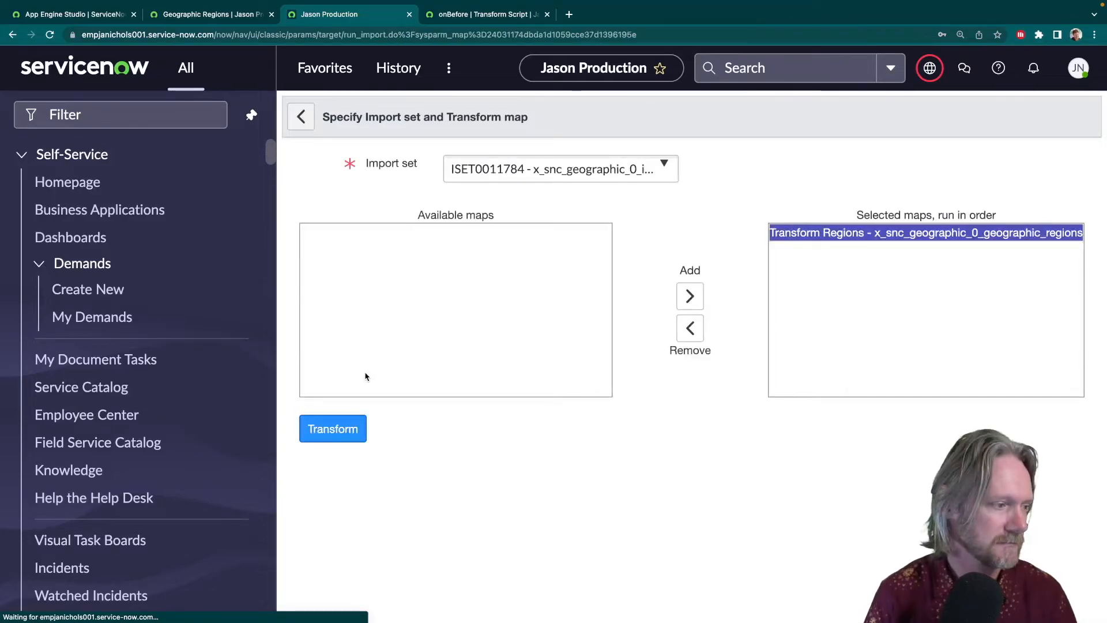
pyautogui.click(344, 428)
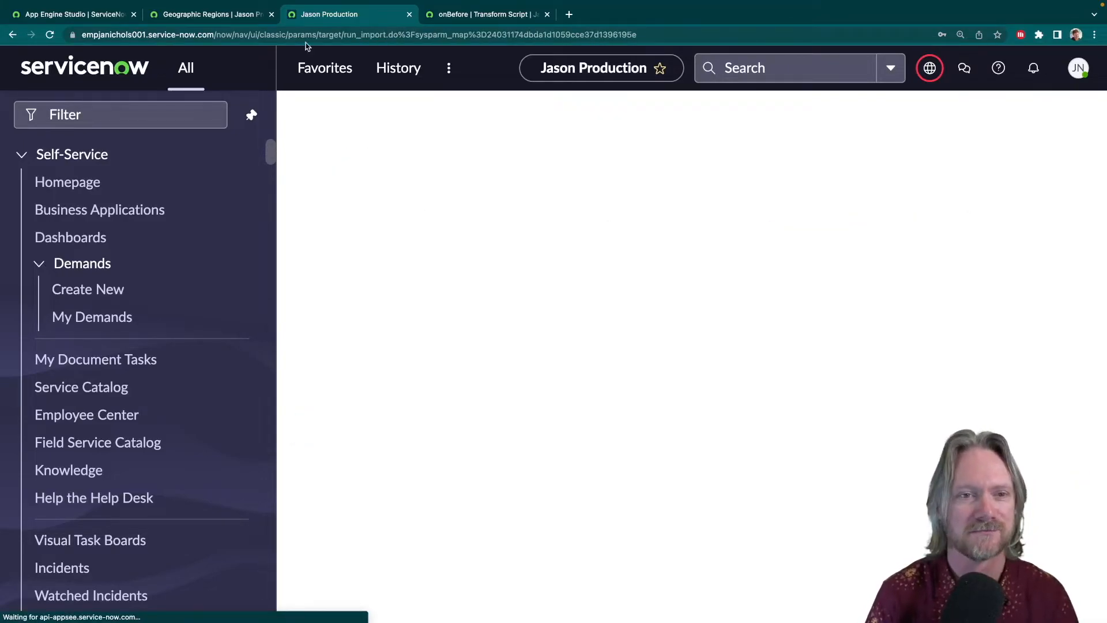
pyautogui.click(196, 15)
pyautogui.click(299, 143)
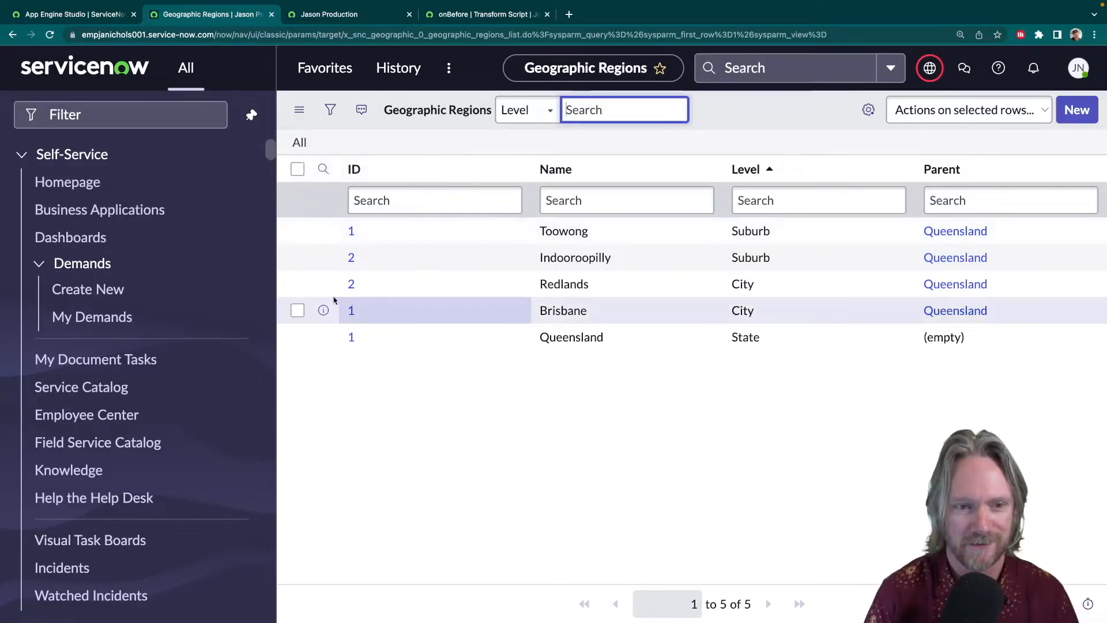
pyautogui.click(297, 285)
pyautogui.click(297, 310)
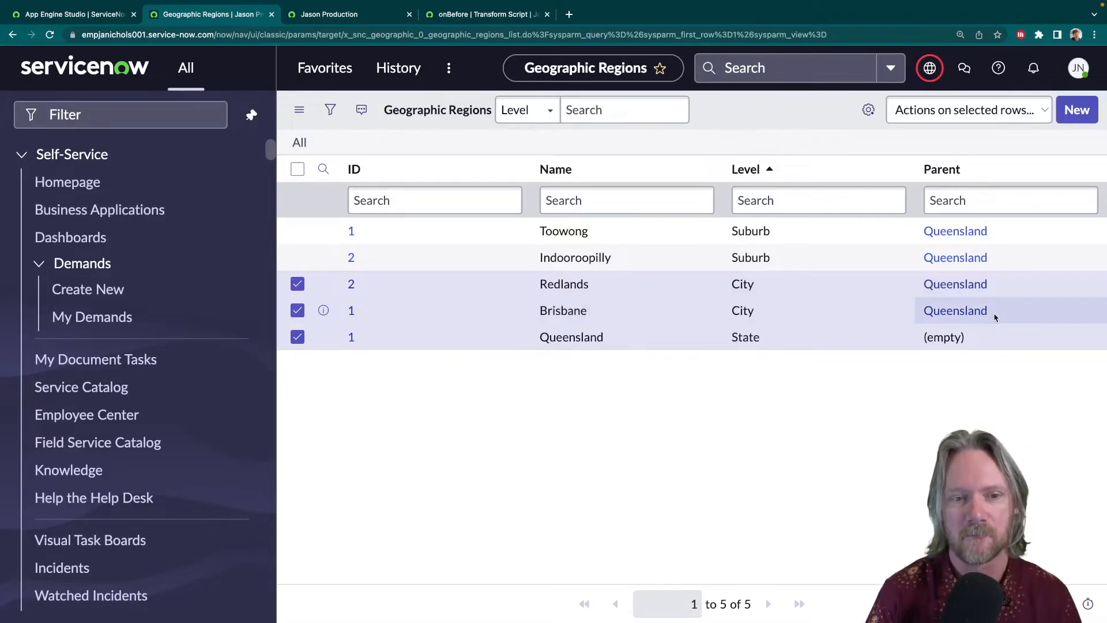
# - Switch to Visual Studio Code and highlight the name, level and parent ID of the Toowong record in the duplicate IDs file
pyautogui.hotkey('ctrl', 'Left')
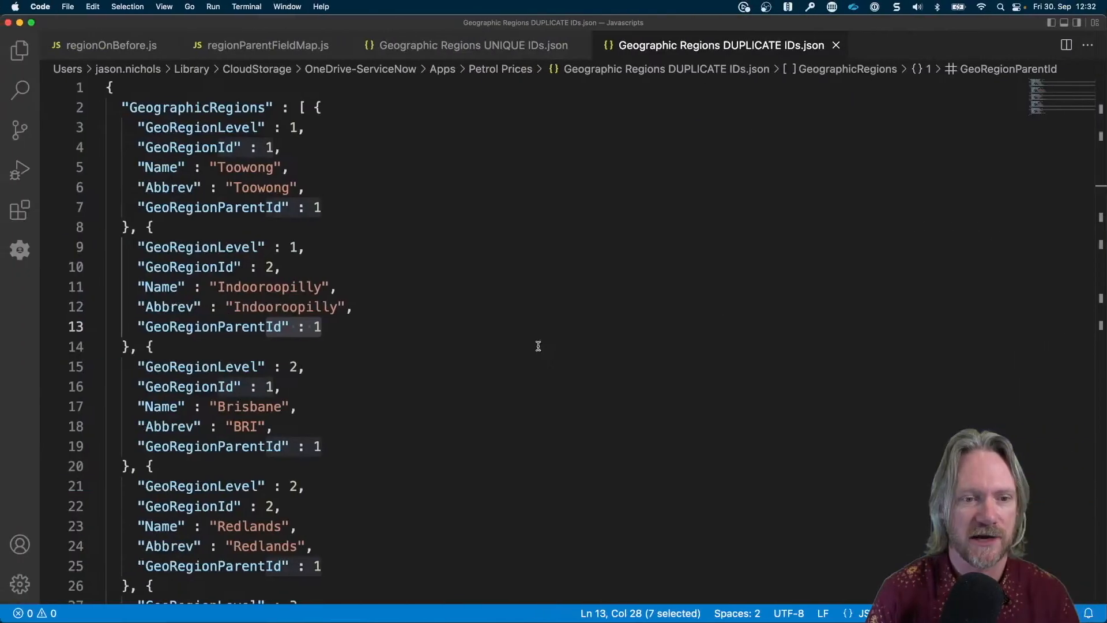
pyautogui.click(371, 252)
pyautogui.click(284, 128)
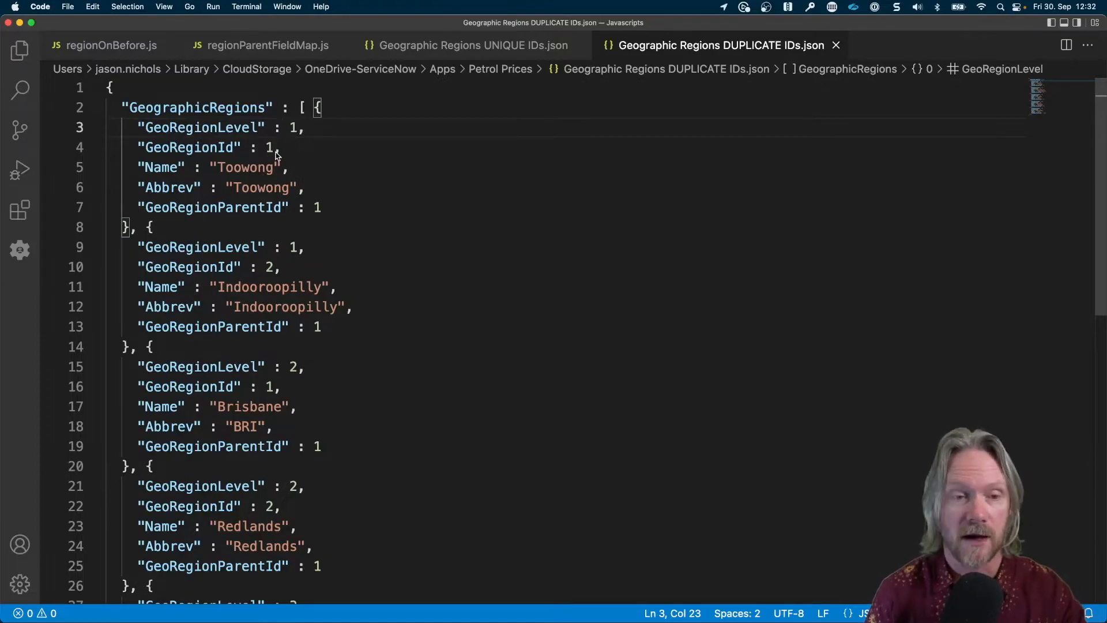
pyautogui.moveTo(218, 169); pyautogui.dragTo(304, 176)
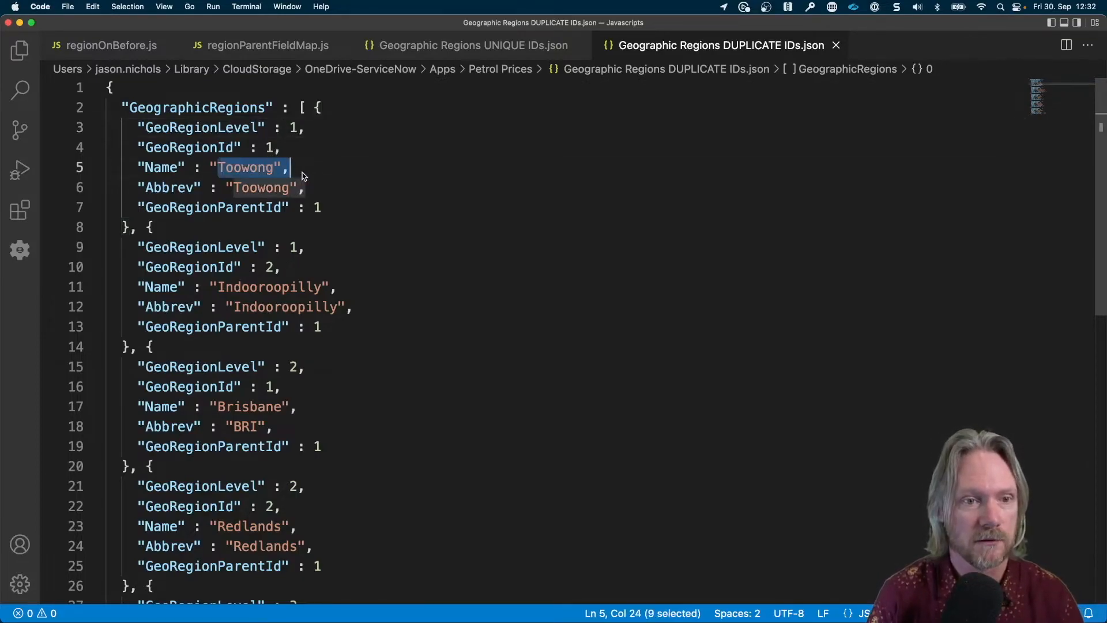
pyautogui.moveTo(250, 127); pyautogui.dragTo(329, 134)
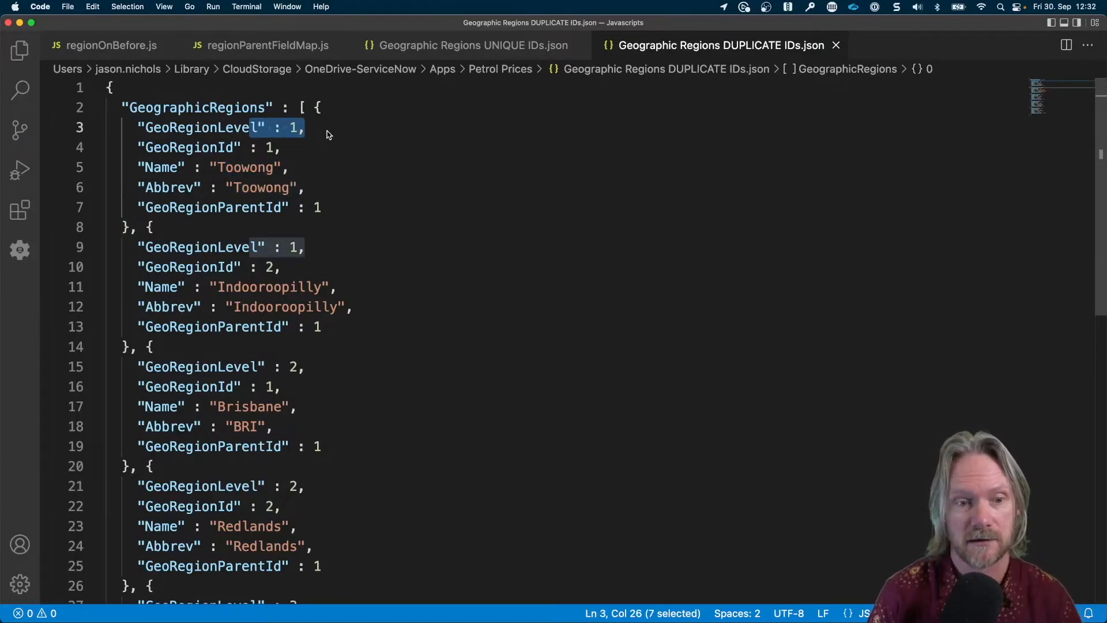
pyautogui.moveTo(309, 206); pyautogui.dragTo(338, 209)
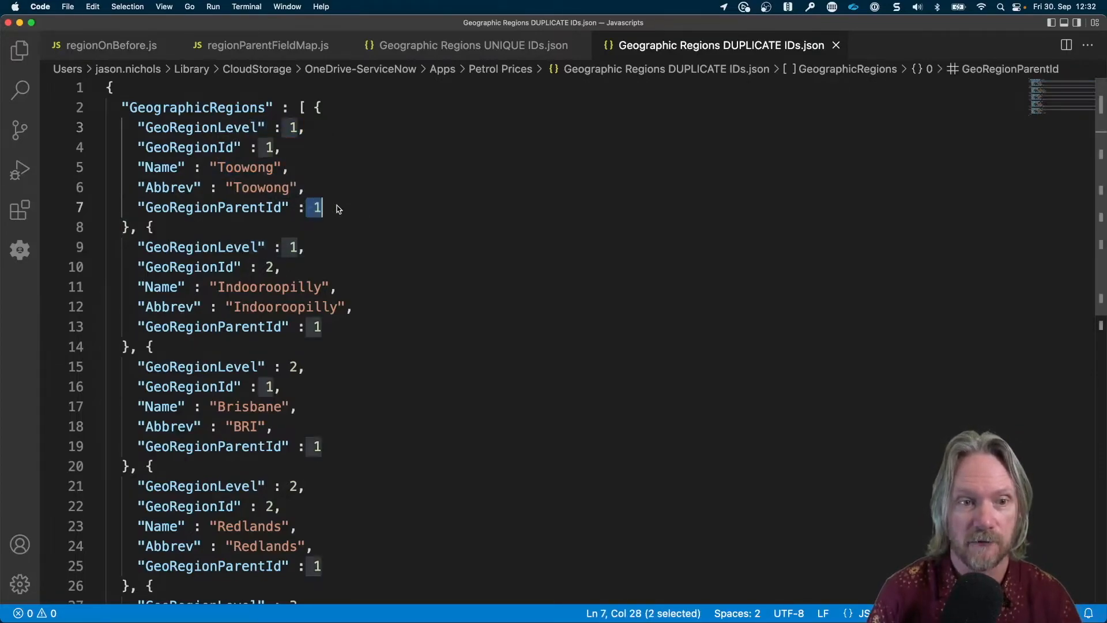
# - Highlight the Brisbane record's ID and level, and its whole block, to compare it with Toowong's parent reference
pyautogui.scroll(-5, 339, 209)
pyautogui.scroll(2, 339, 208)
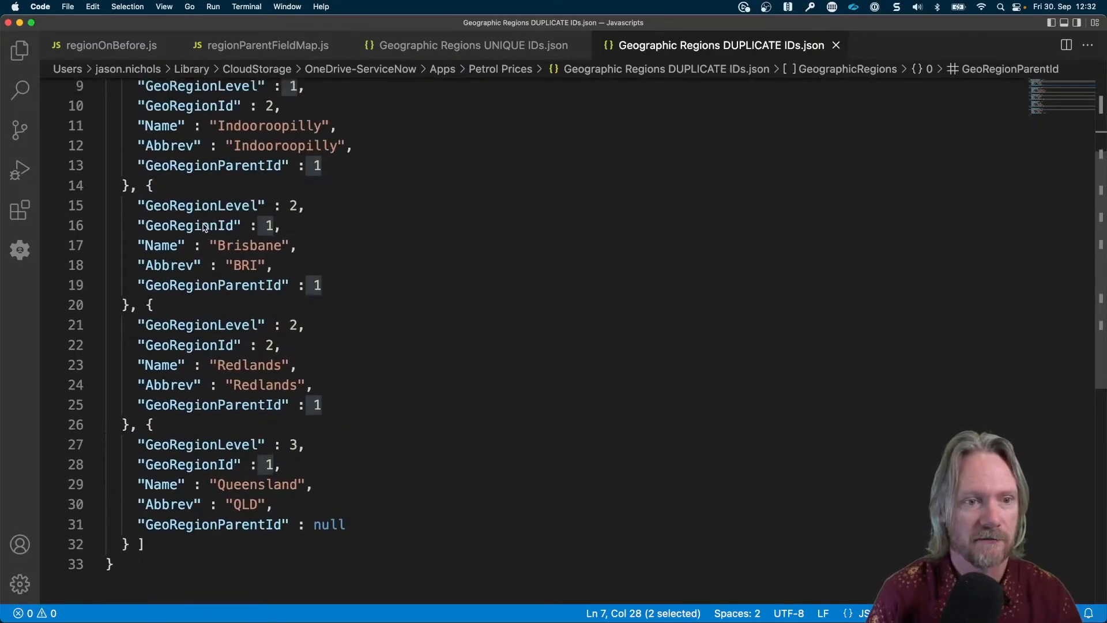
pyautogui.moveTo(205, 228); pyautogui.dragTo(281, 227)
pyautogui.moveTo(212, 207); pyautogui.dragTo(306, 209)
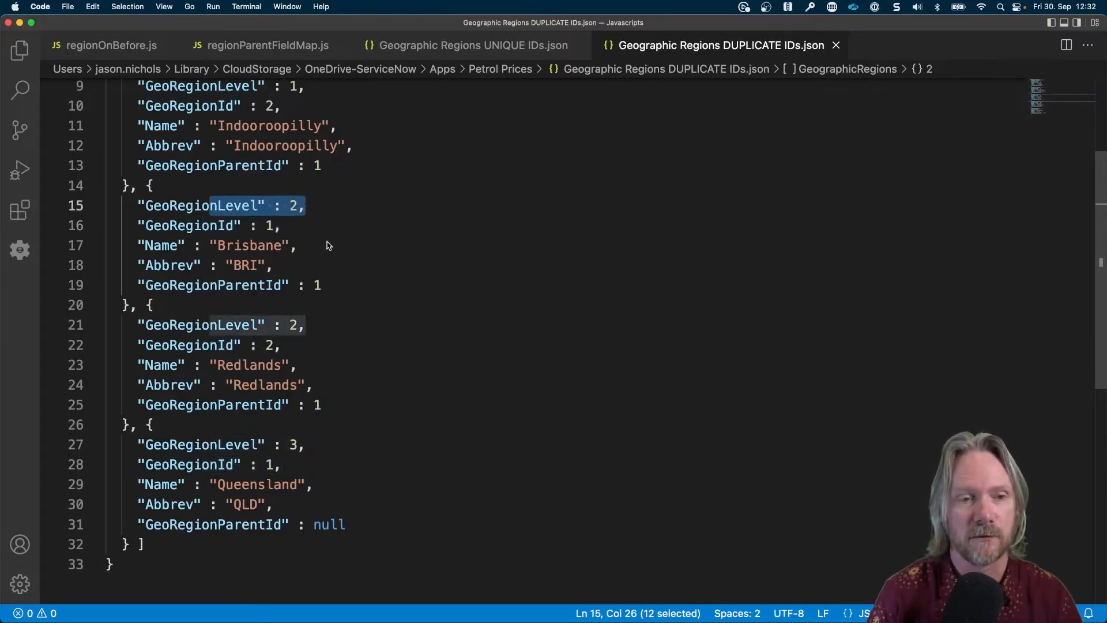
pyautogui.scroll(3, 328, 245)
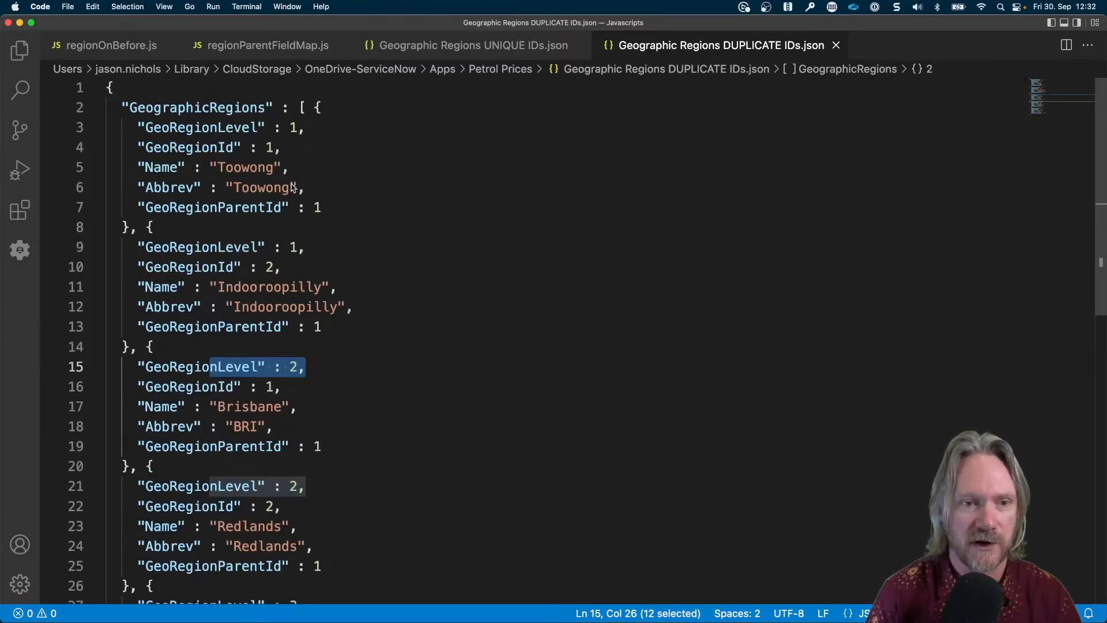
pyautogui.moveTo(318, 447); pyautogui.dragTo(128, 376)
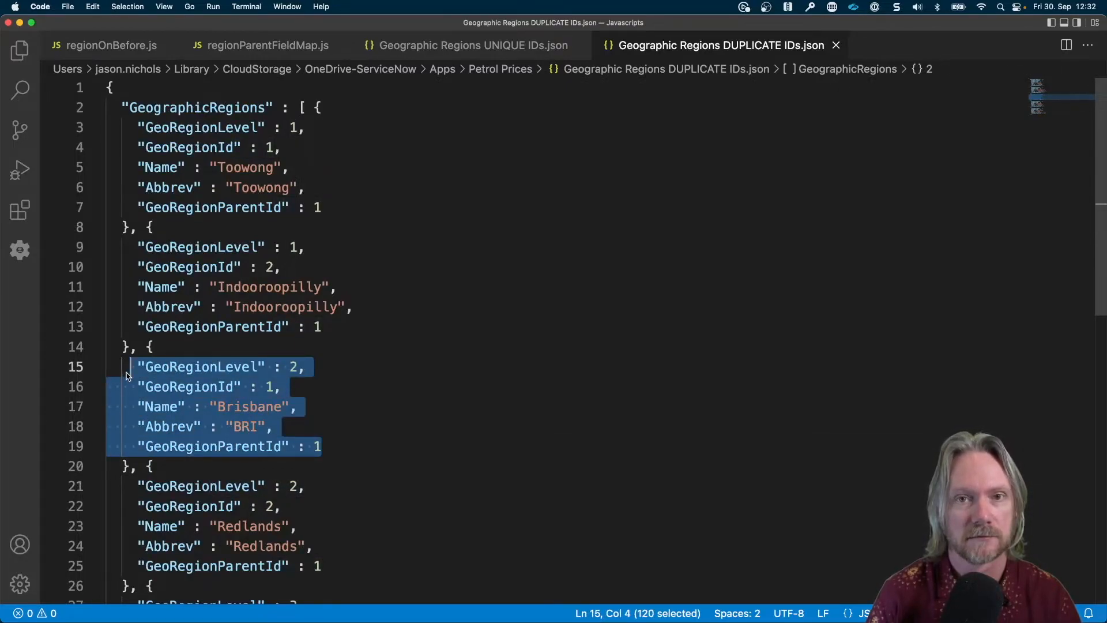
pyautogui.click(193, 367)
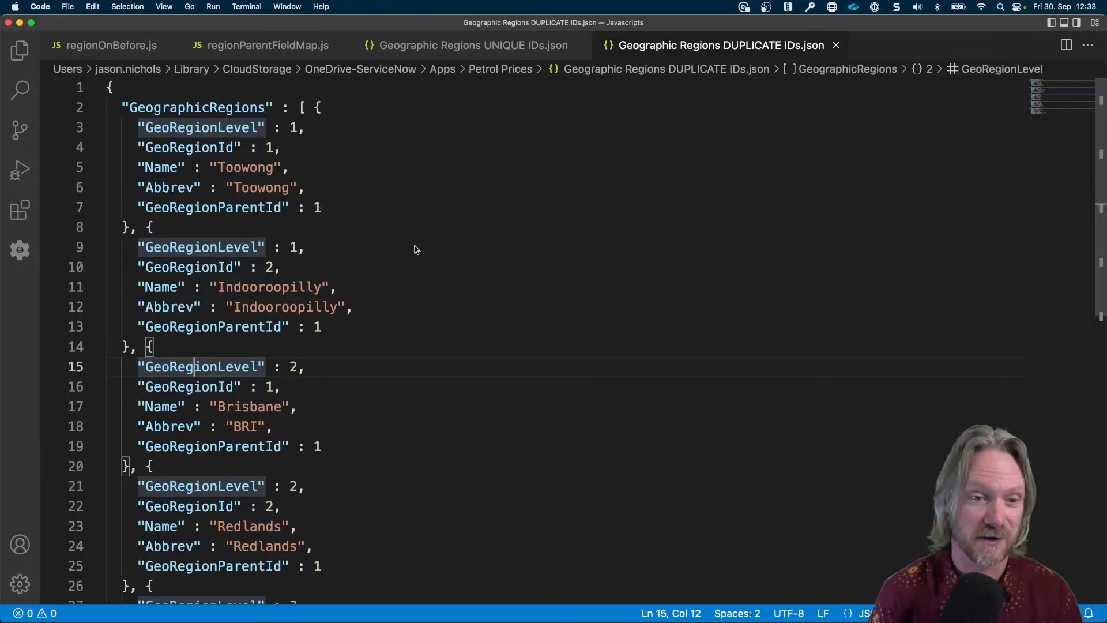
# - Switch back to ServiceNow and delete the Toowong and Indooroopilly suburb records from the Geographic Regions list
pyautogui.hotkey('ctrl', 'Right')
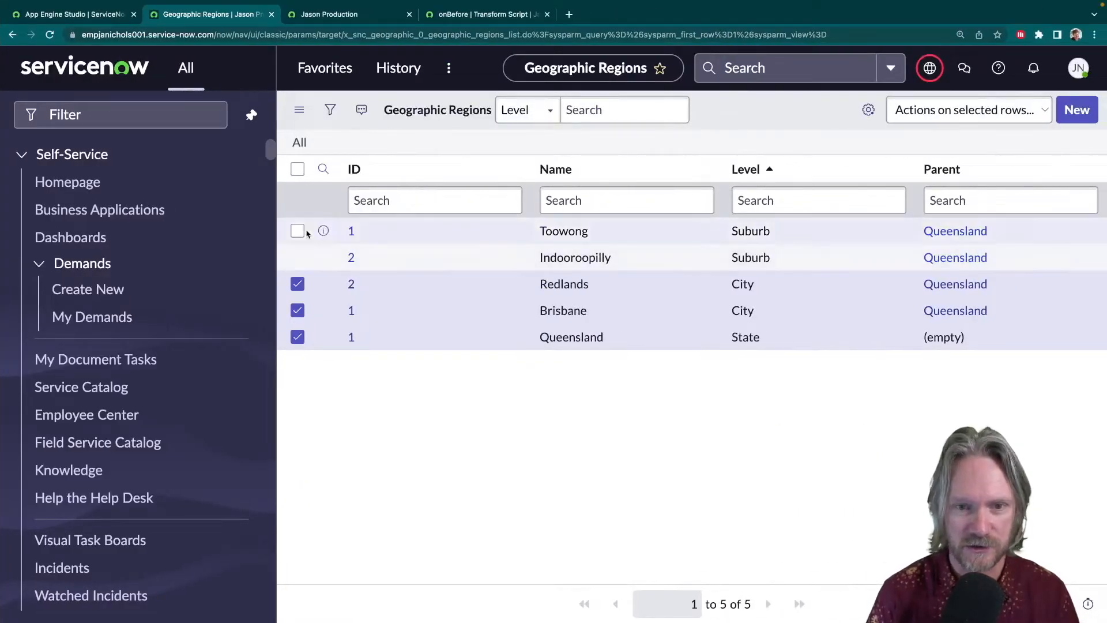
pyautogui.click(298, 169)
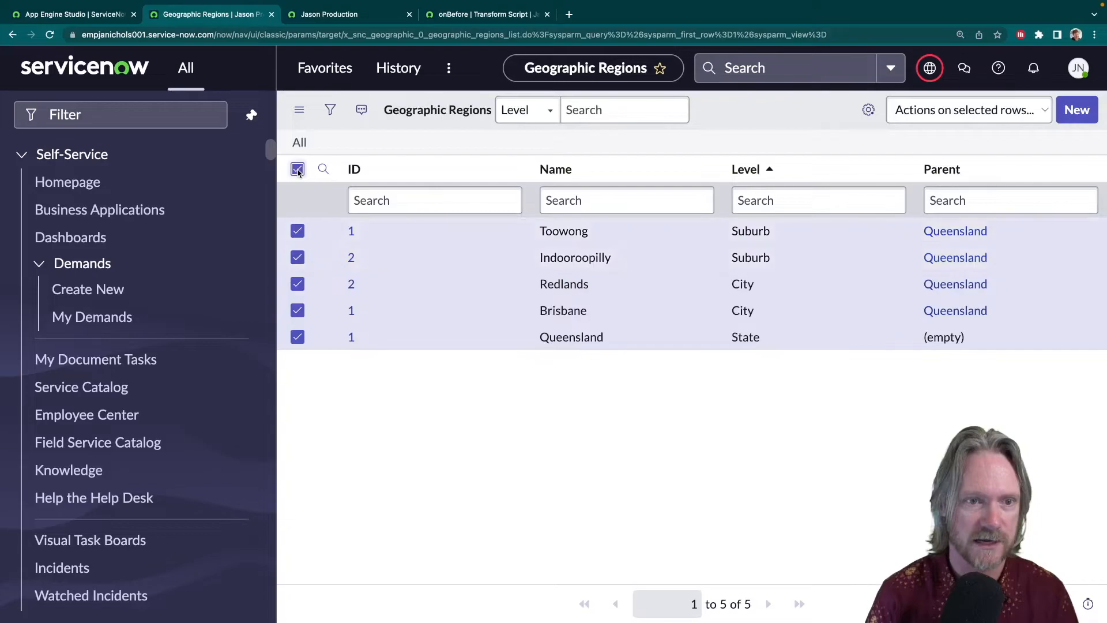
pyautogui.click(298, 169)
pyautogui.click(298, 231)
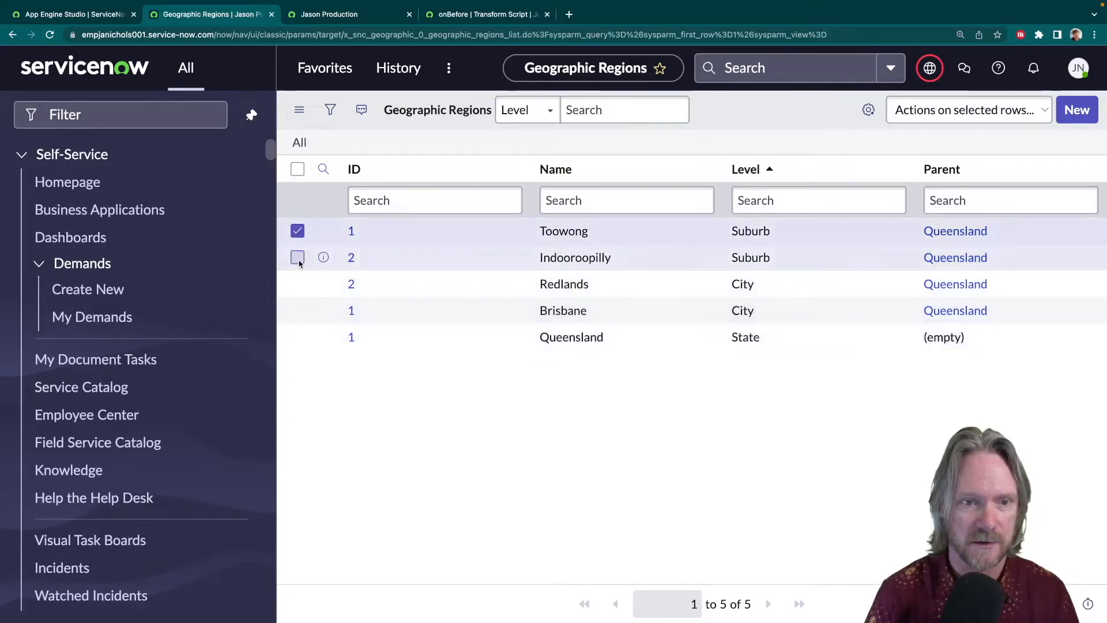
pyautogui.click(297, 257)
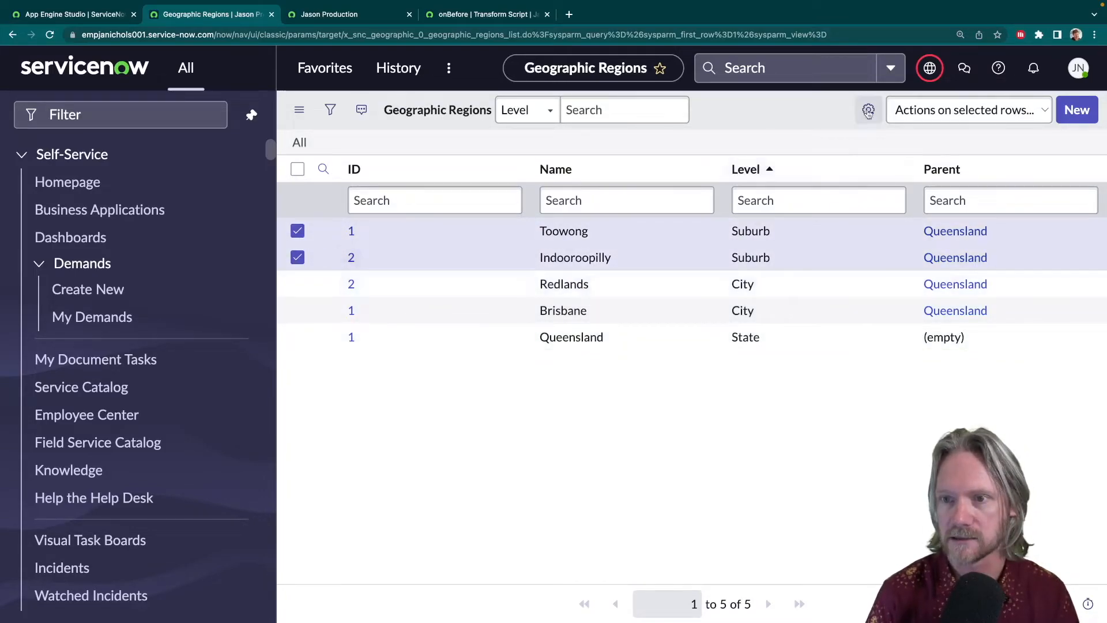
pyautogui.click(935, 116)
pyautogui.click(930, 131)
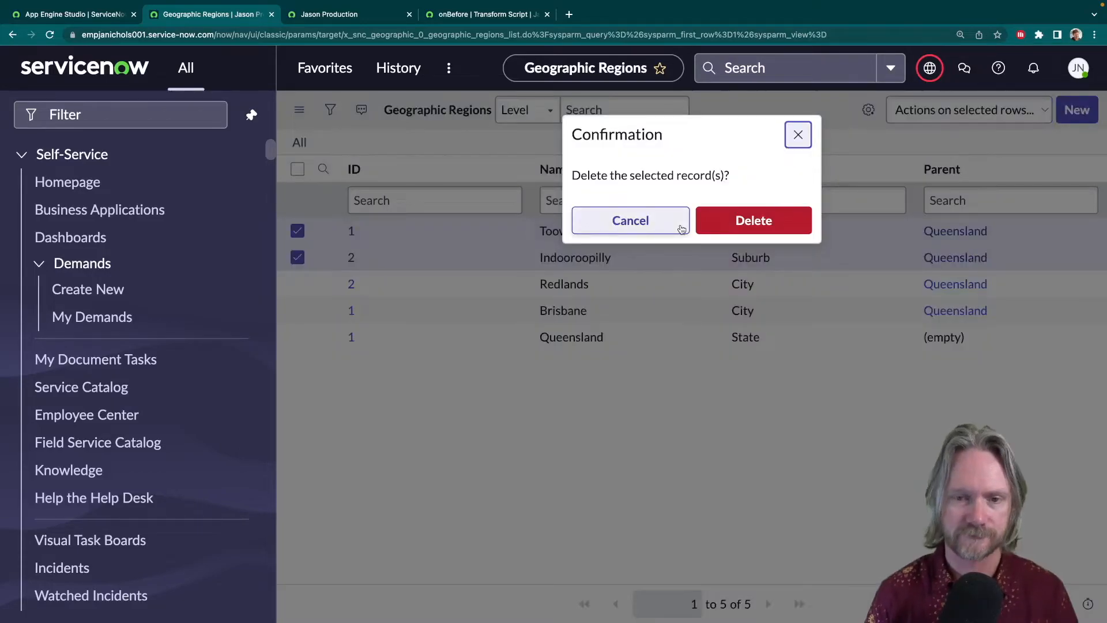
pyautogui.click(738, 231)
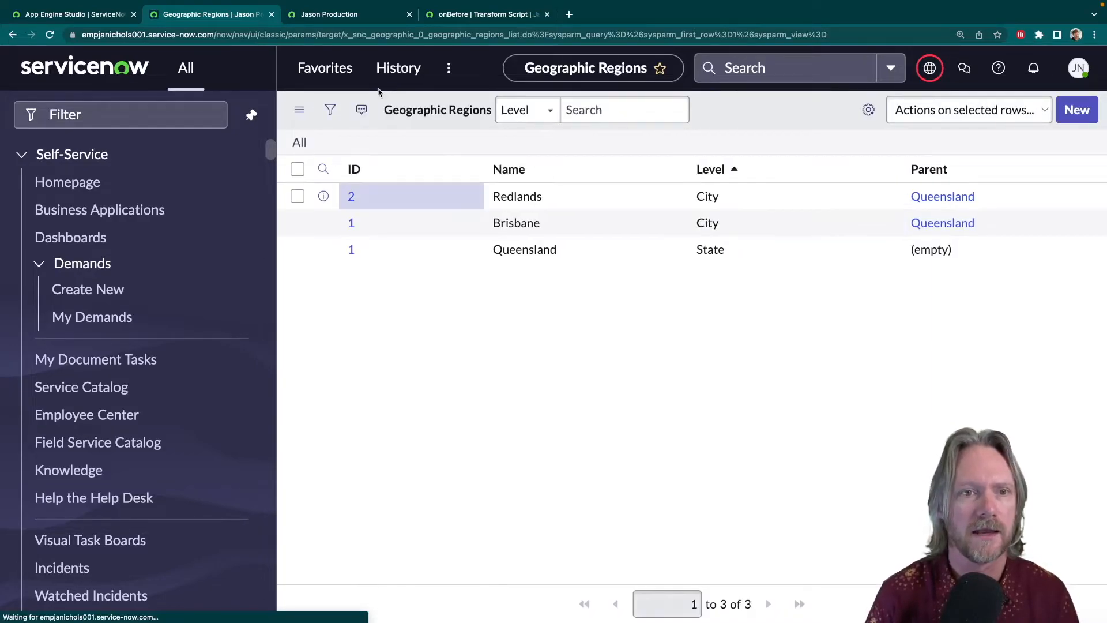
# - Open the Transform Regions map from the favorites and open its u_georegionparentid field map
pyautogui.click(467, 16)
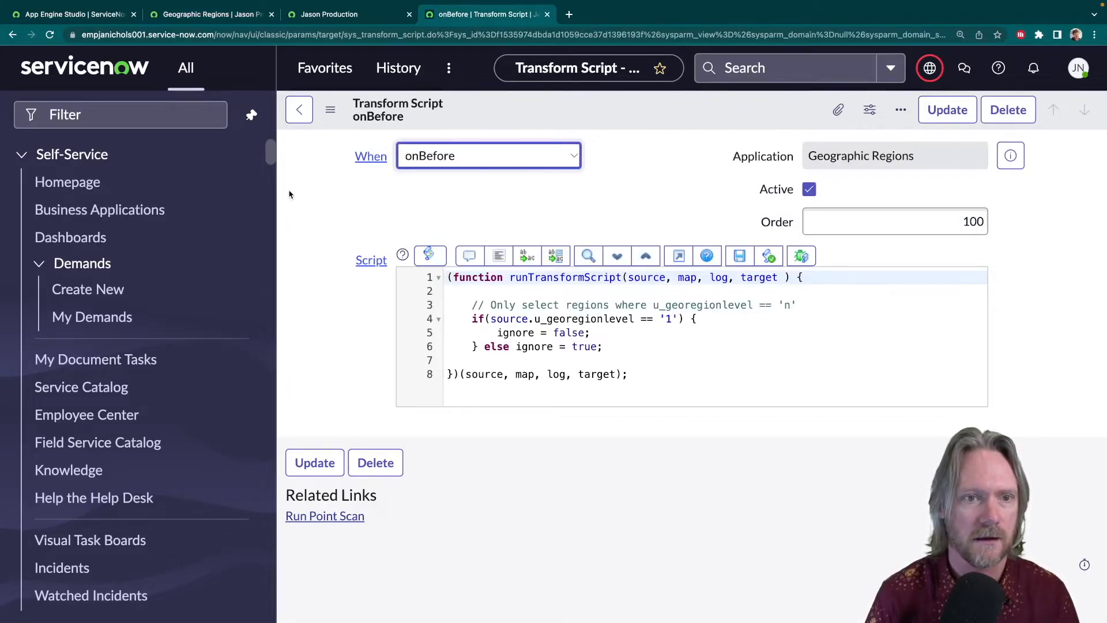
pyautogui.click(336, 71)
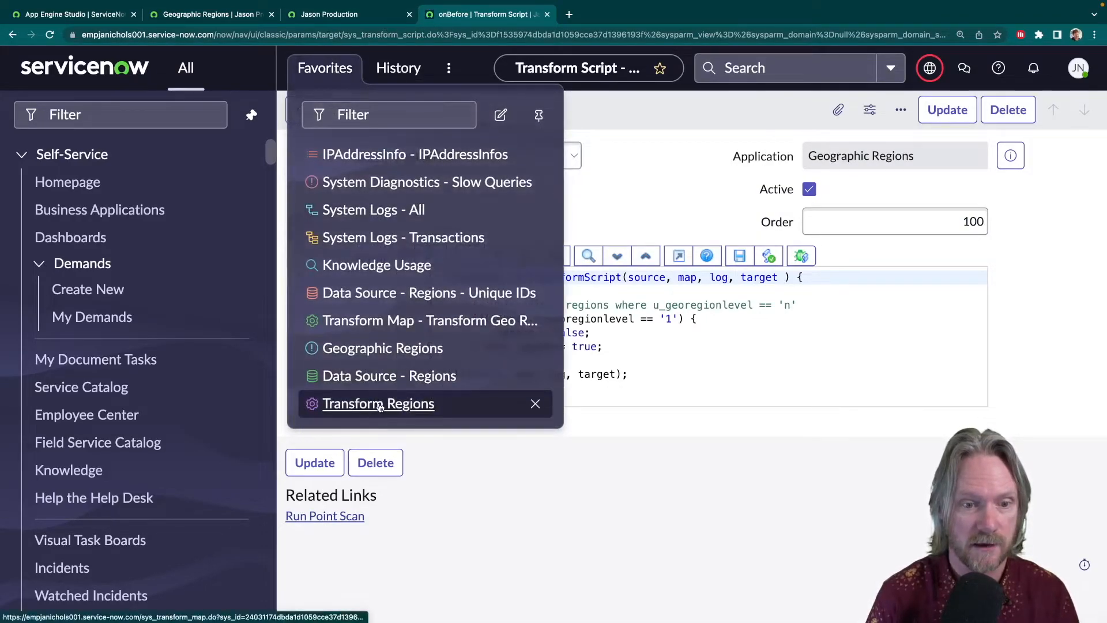
pyautogui.click(380, 408)
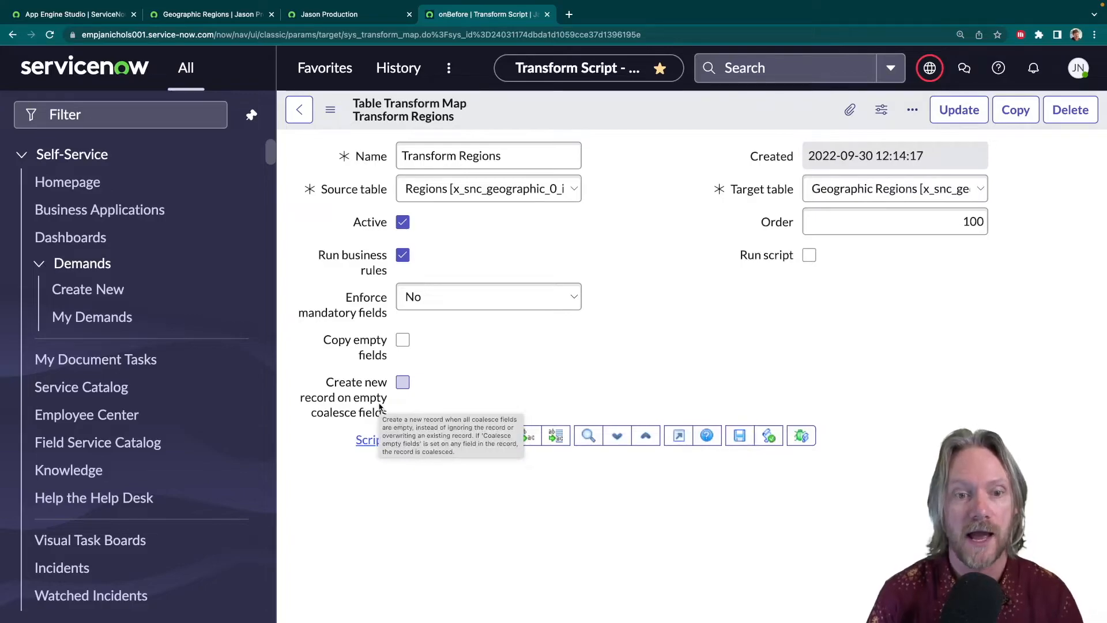
pyautogui.scroll(-5, 797, 348)
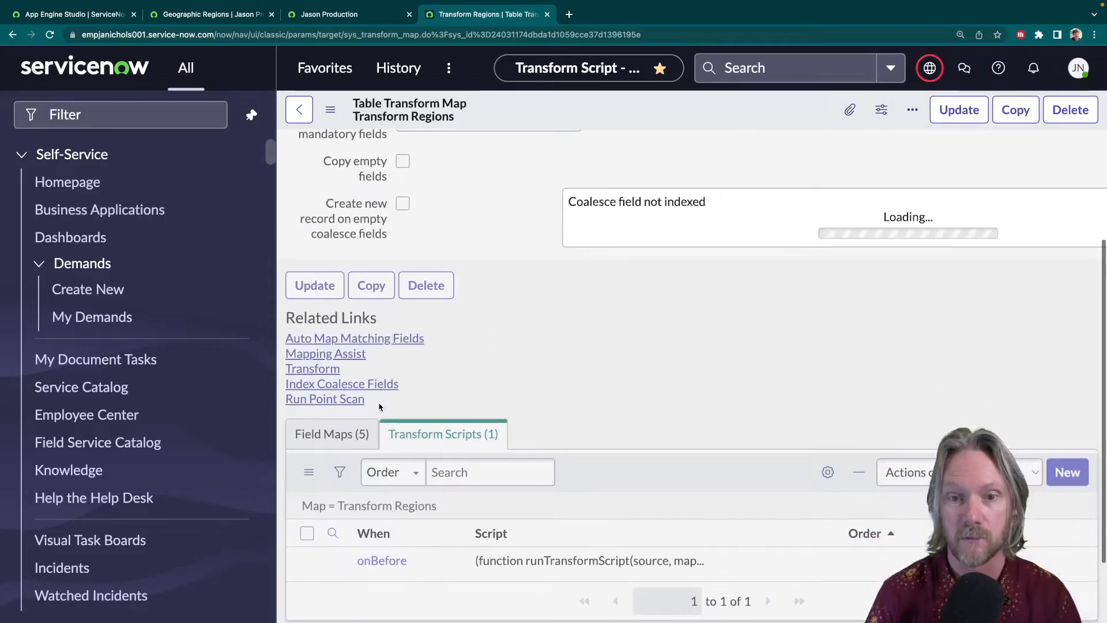
pyautogui.click(1023, 351)
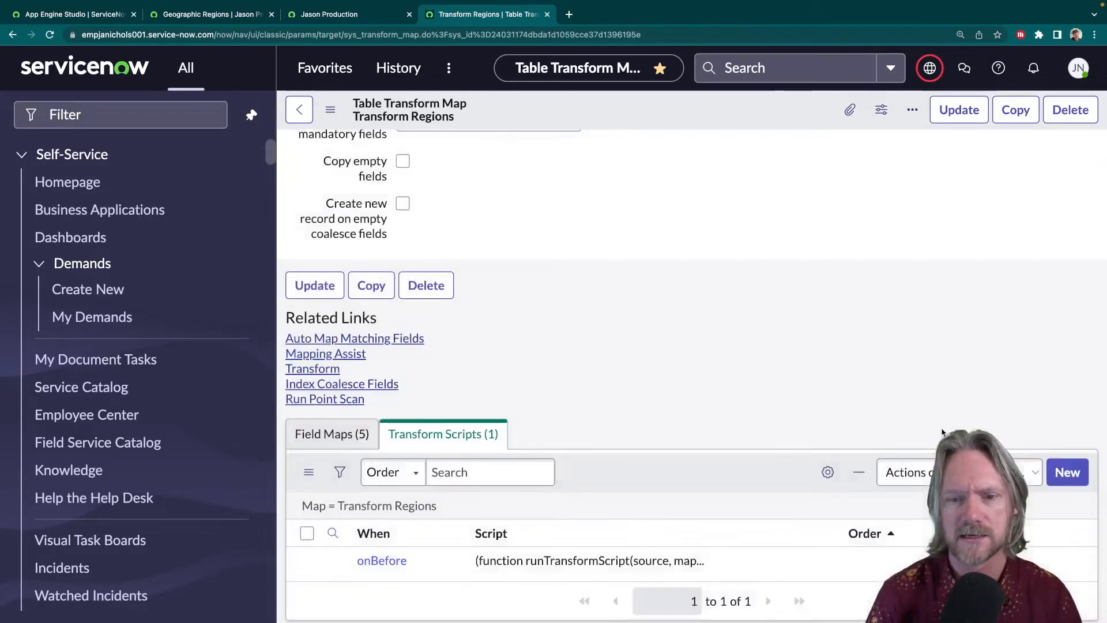
pyautogui.scroll(-2, 680, 339)
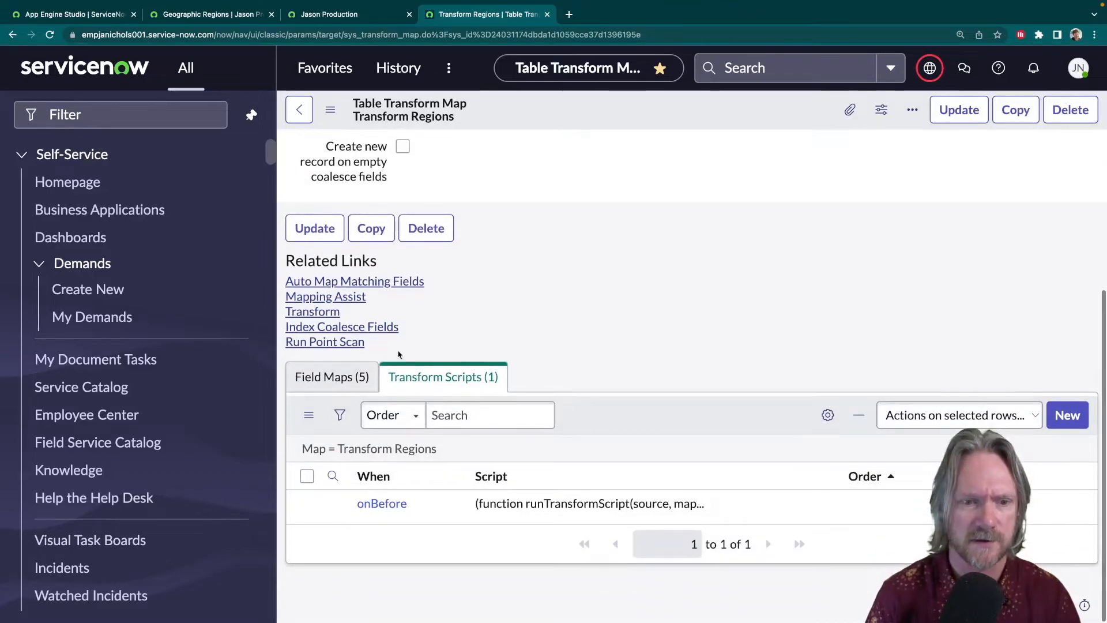
pyautogui.click(345, 379)
pyautogui.scroll(-1, 345, 380)
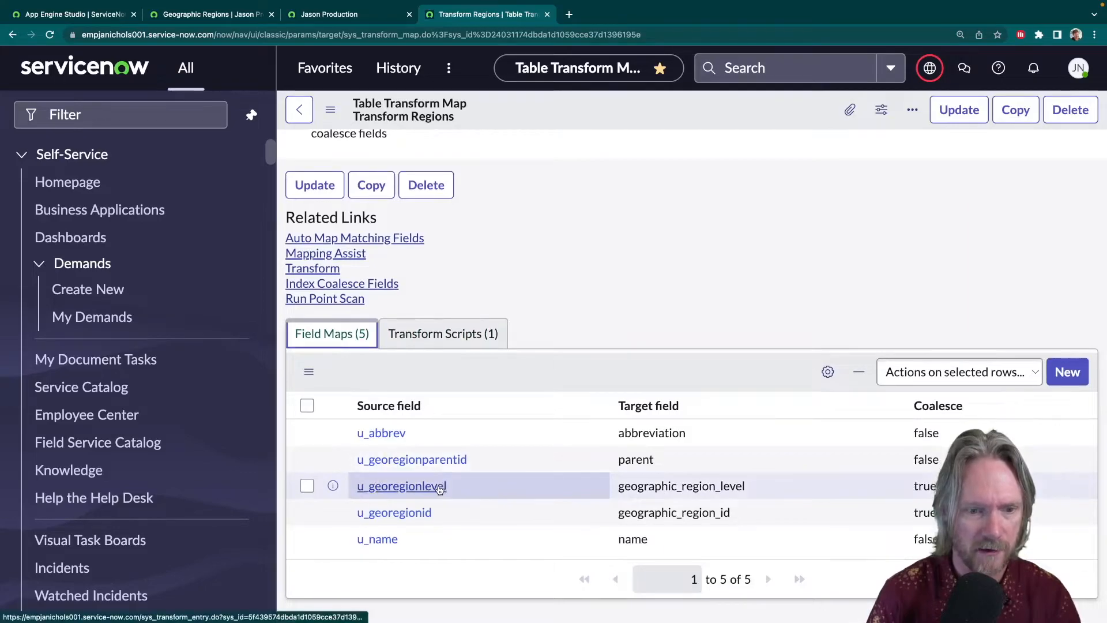
pyautogui.click(426, 465)
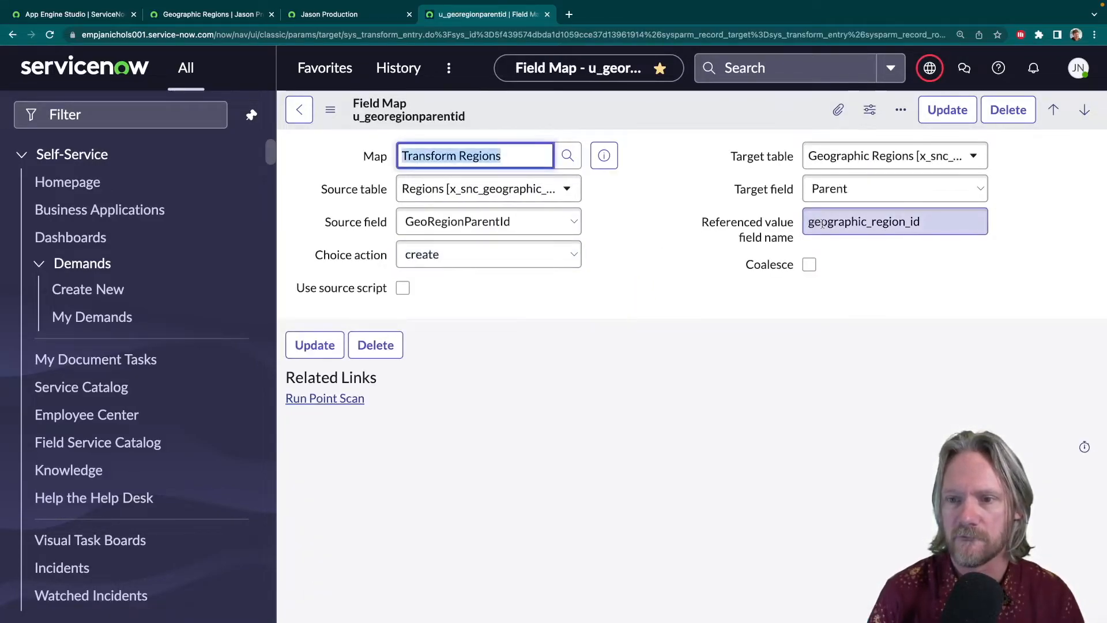
pyautogui.doubleClick(817, 224)
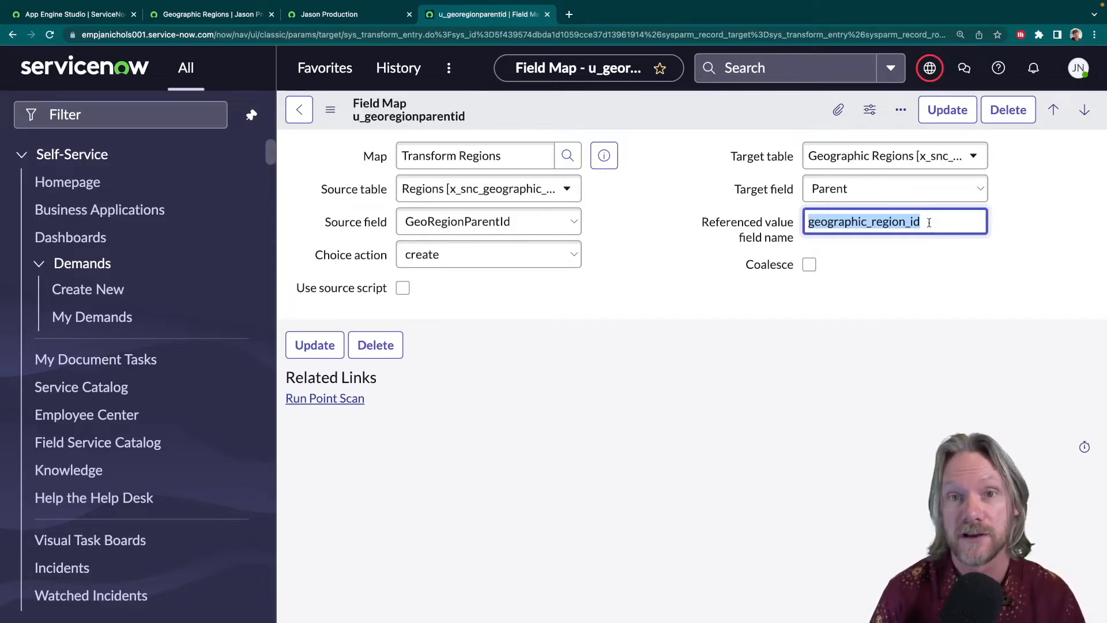
pyautogui.click(933, 221)
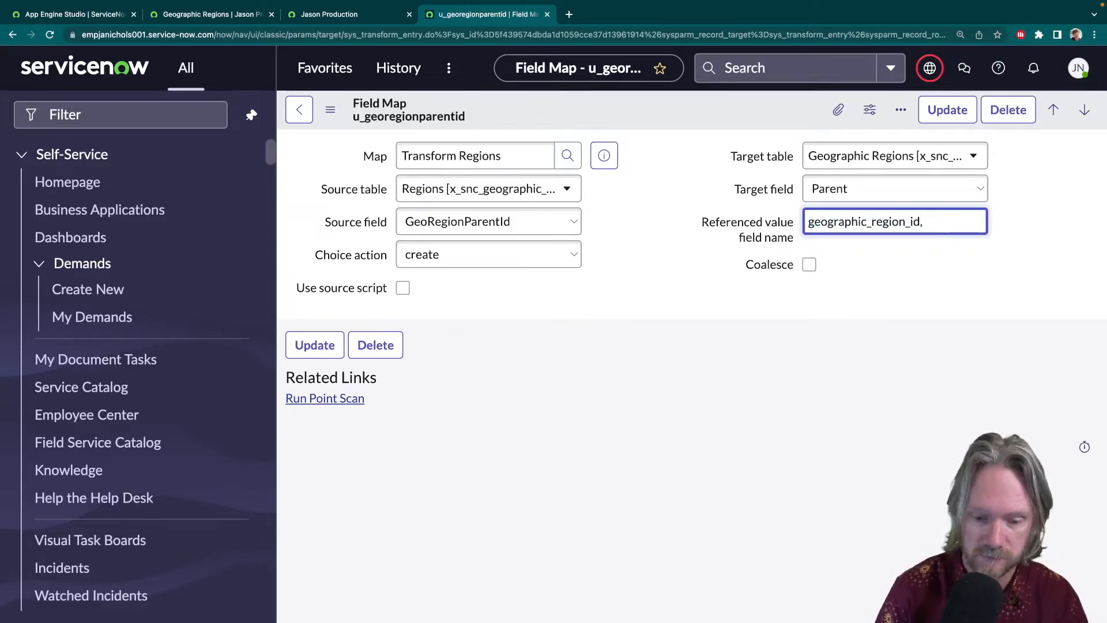
pyautogui.write(',jgd')
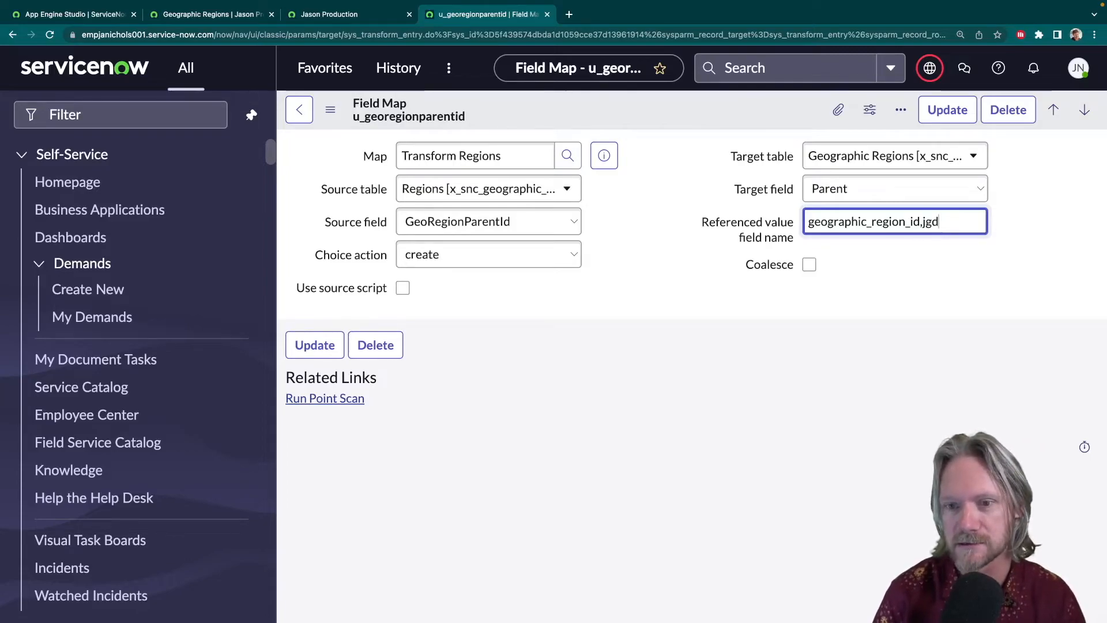
pyautogui.press('BackSpace')
pyautogui.press('BackSpace')
pyautogui.press('BackSpace')
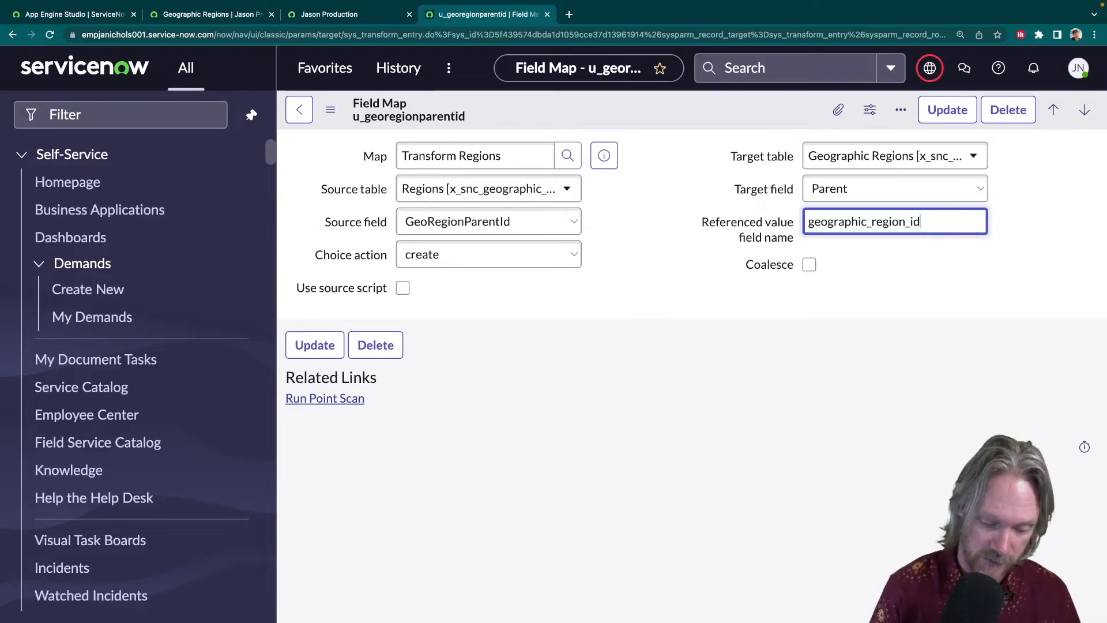
# - Clear the referenced value field name of the parent field map and enable its source script
pyautogui.press('super+a')
pyautogui.press('BackSpace')
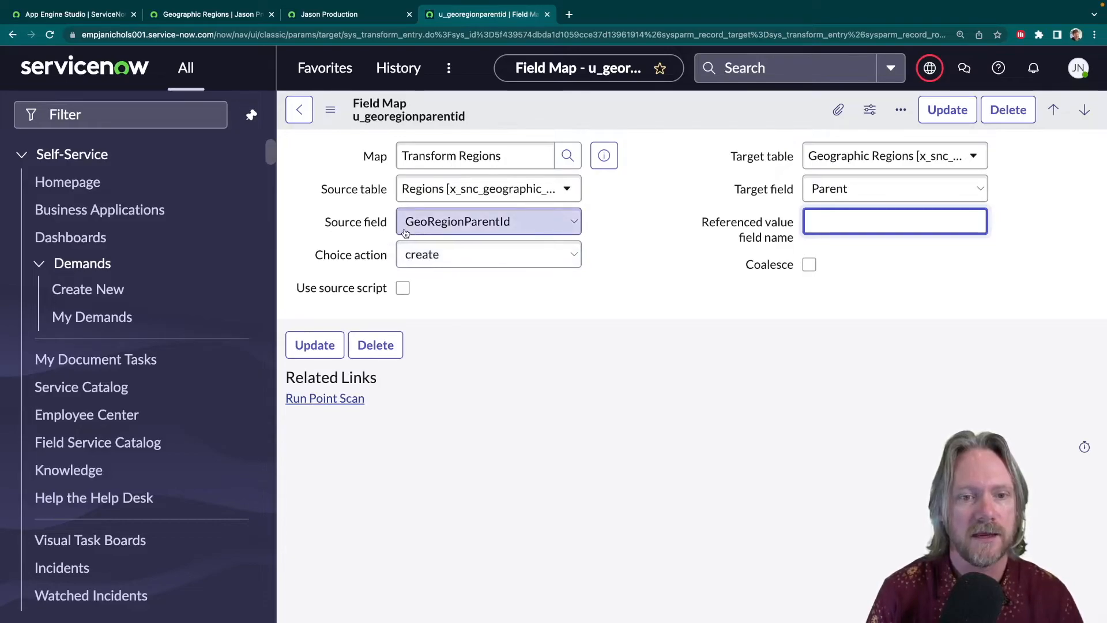
pyautogui.click(402, 288)
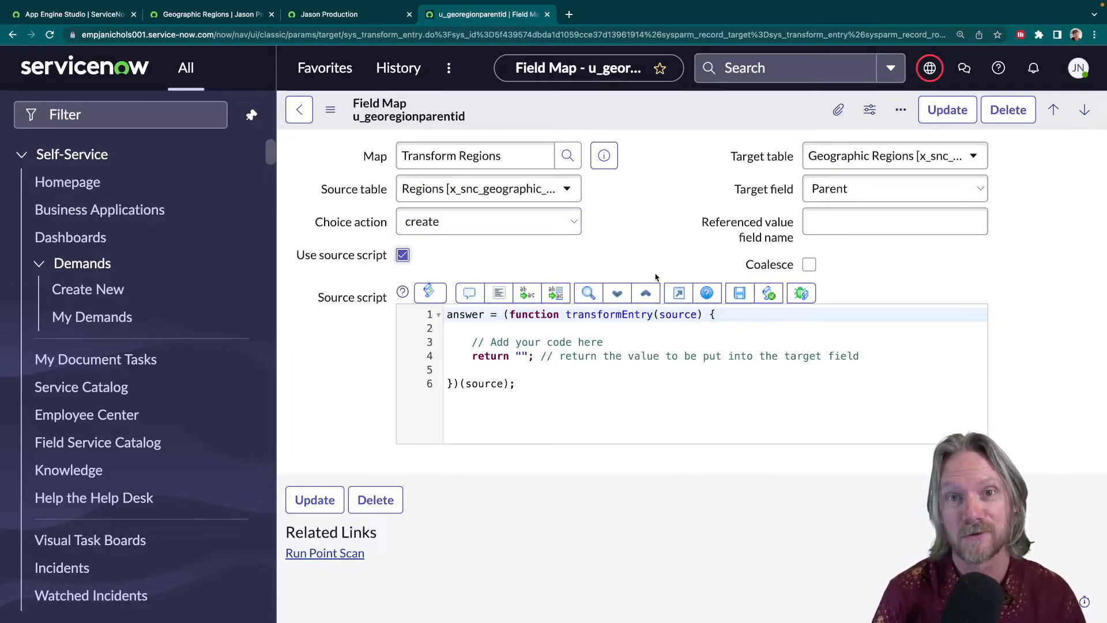
# - Check Brisbane's ID and level in the Geographic Regions list and return to the parent field map
pyautogui.click(206, 15)
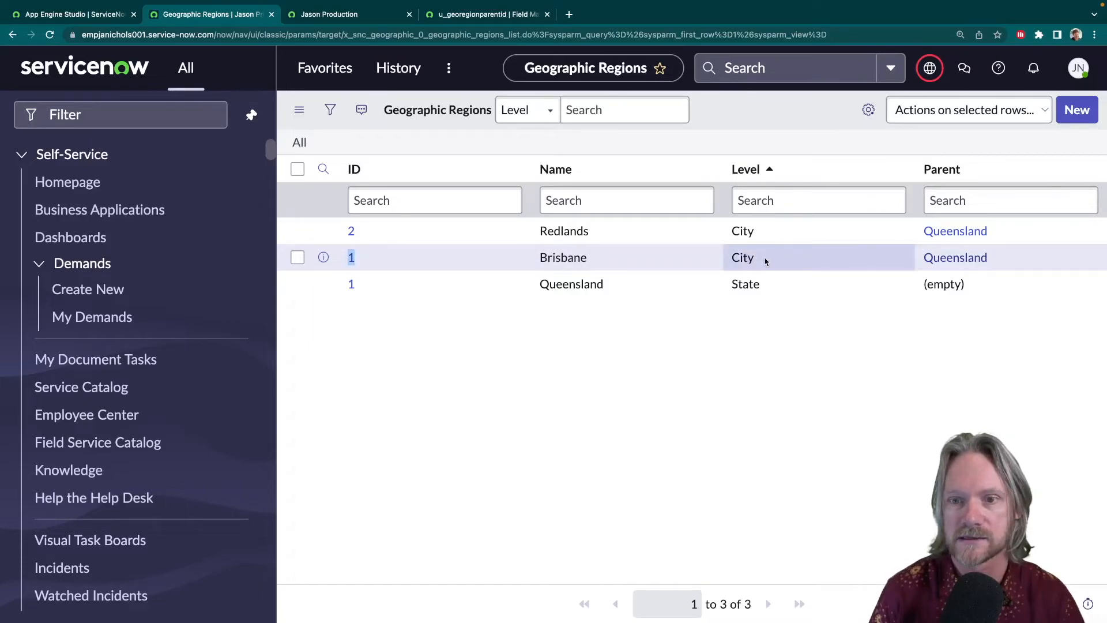
pyautogui.moveTo(766, 261); pyautogui.dragTo(721, 258)
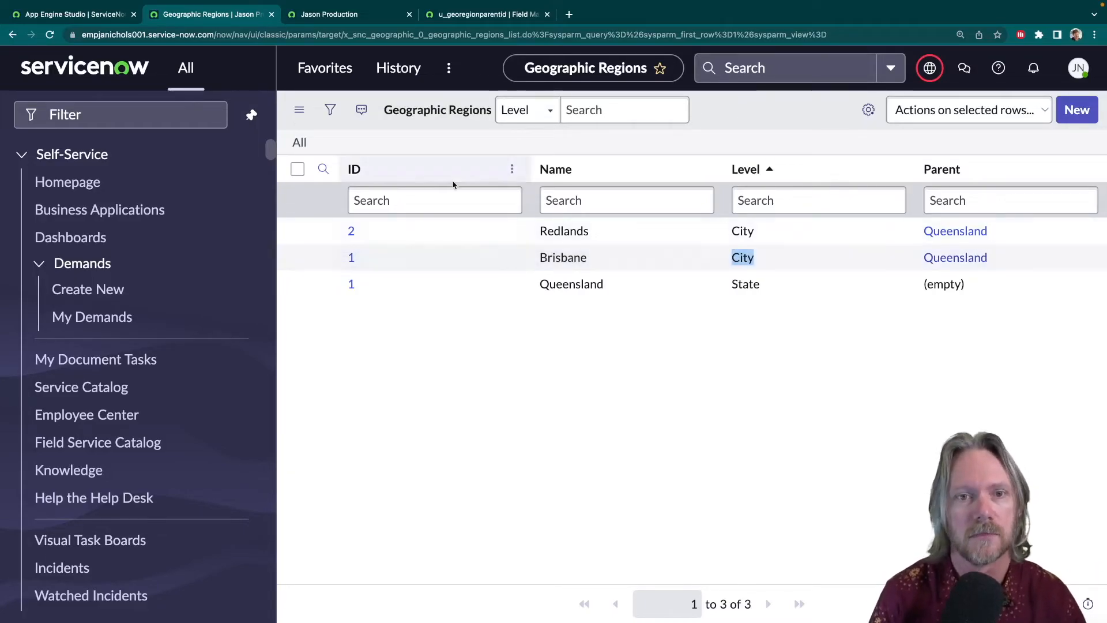
pyautogui.click(470, 16)
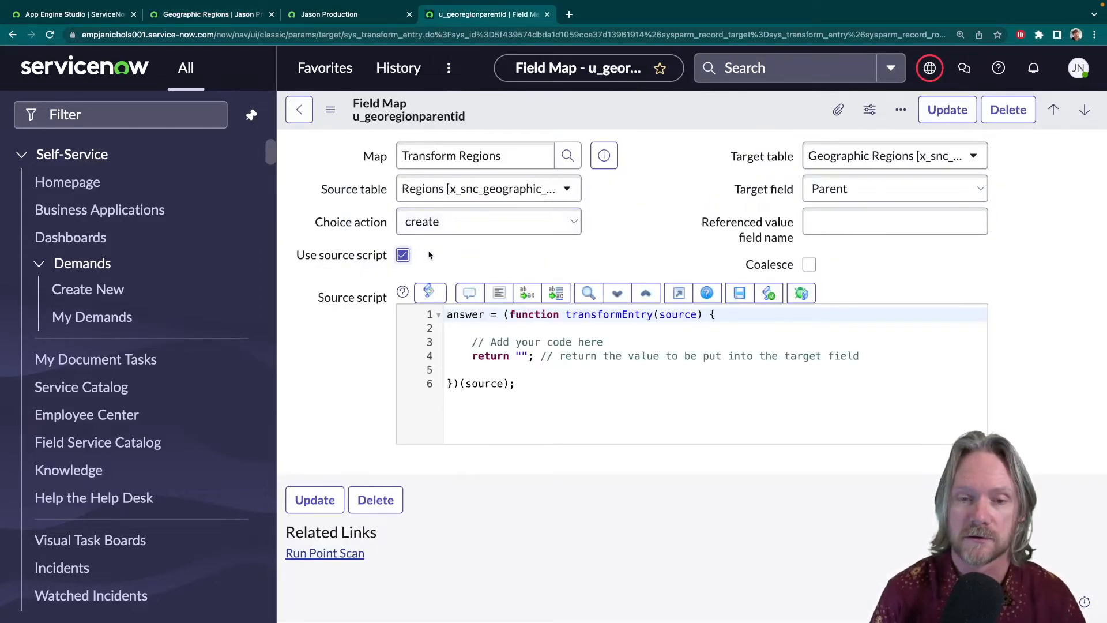
# - Switch to Visual Studio Code, open regionParentFieldMap.js and highlight the comment and code that set the parent level
pyautogui.hotkey('ctrl', 'Left')
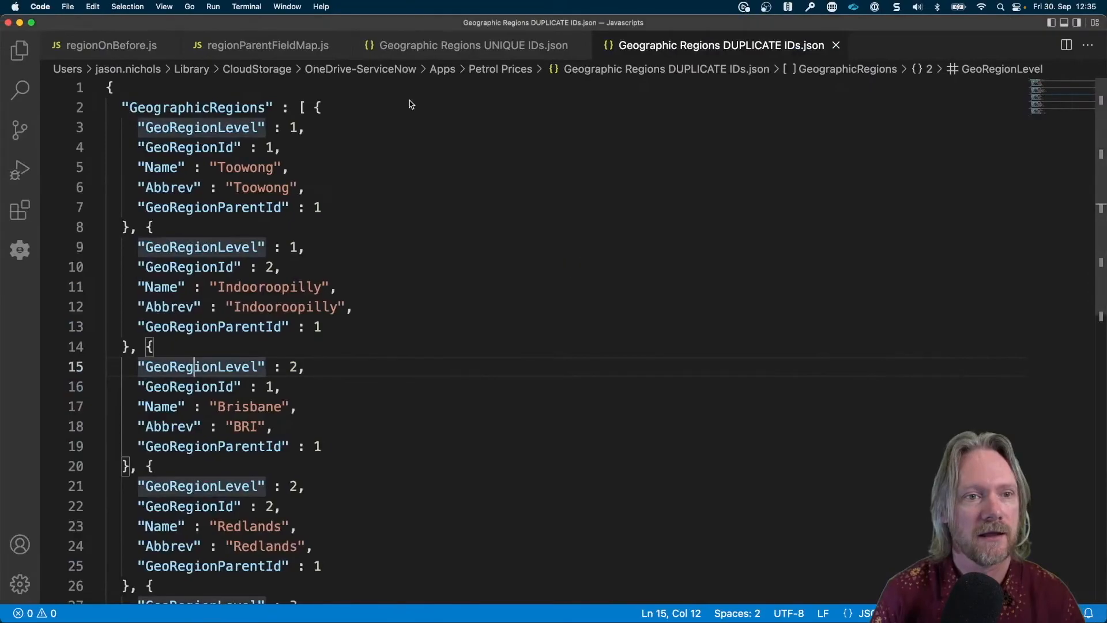
pyautogui.click(286, 52)
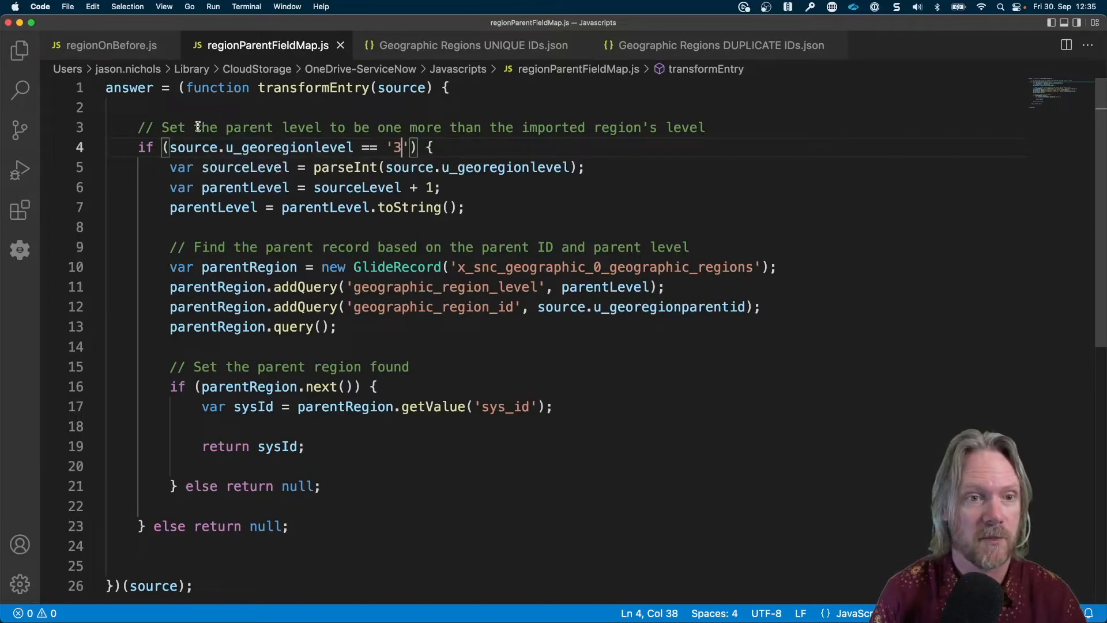
pyautogui.moveTo(166, 127); pyautogui.dragTo(644, 129)
pyautogui.moveTo(643, 129); pyautogui.dragTo(709, 130)
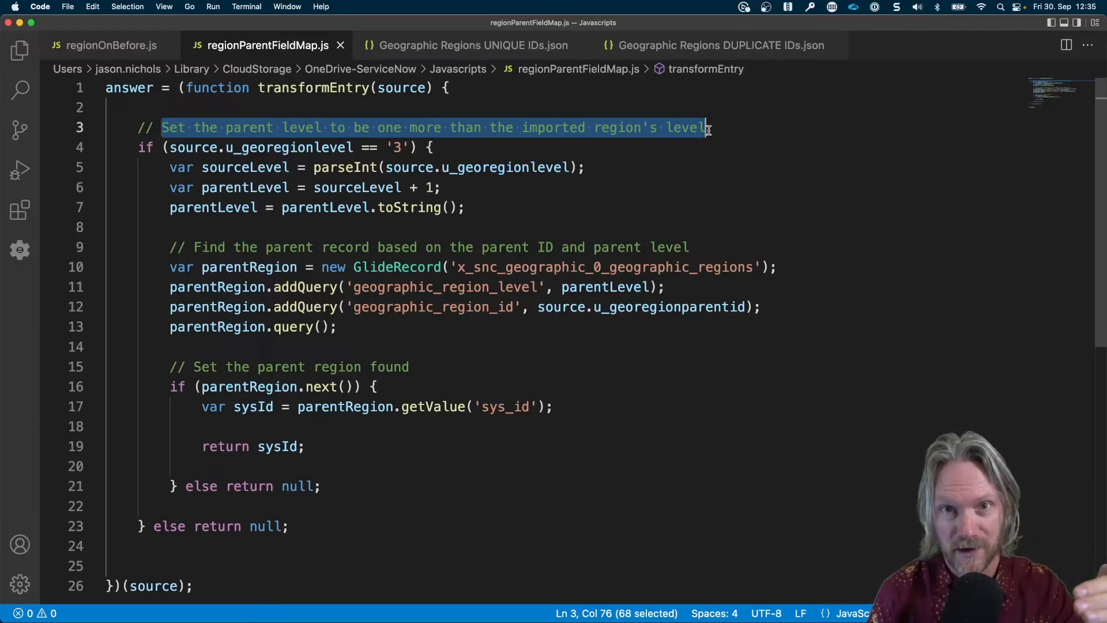
pyautogui.click(561, 202)
pyautogui.moveTo(506, 205); pyautogui.dragTo(420, 188)
pyautogui.moveTo(322, 161); pyautogui.dragTo(171, 145)
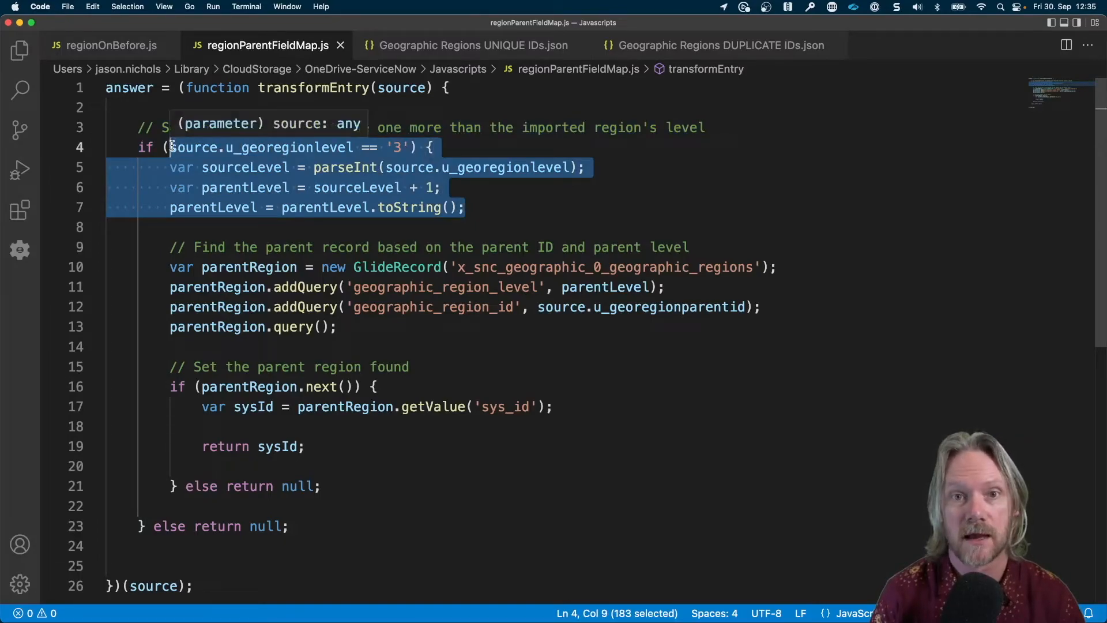
# - Highlight the comment on finding the parent record and the table name in the GlideRecord query to examine the lookup
pyautogui.click(239, 249)
pyautogui.moveTo(197, 247); pyautogui.dragTo(692, 245)
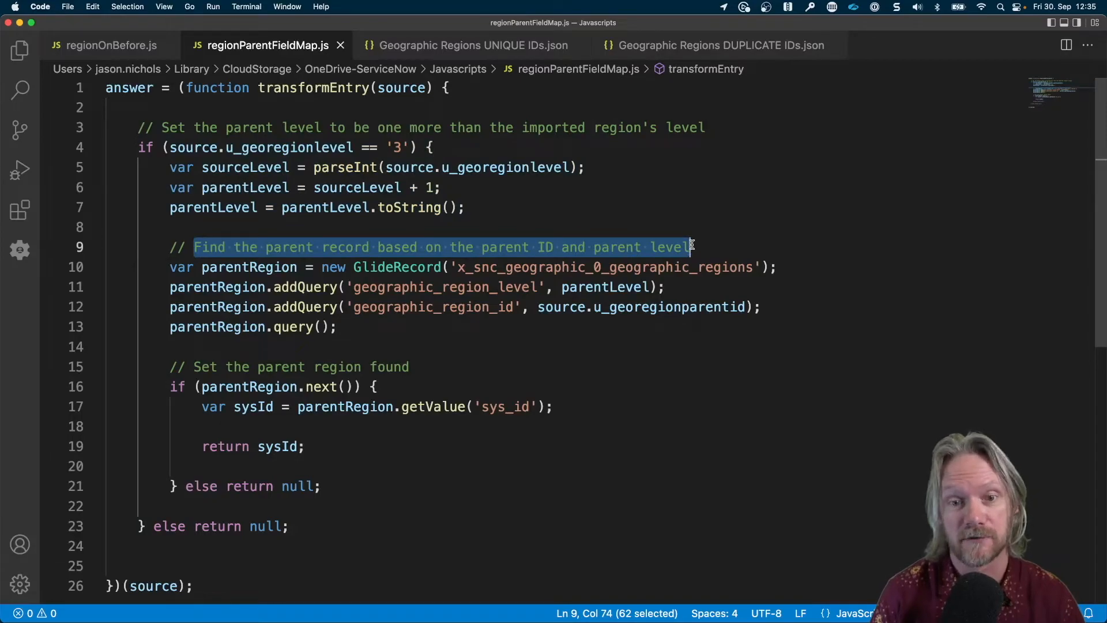
pyautogui.moveTo(441, 266); pyautogui.dragTo(759, 266)
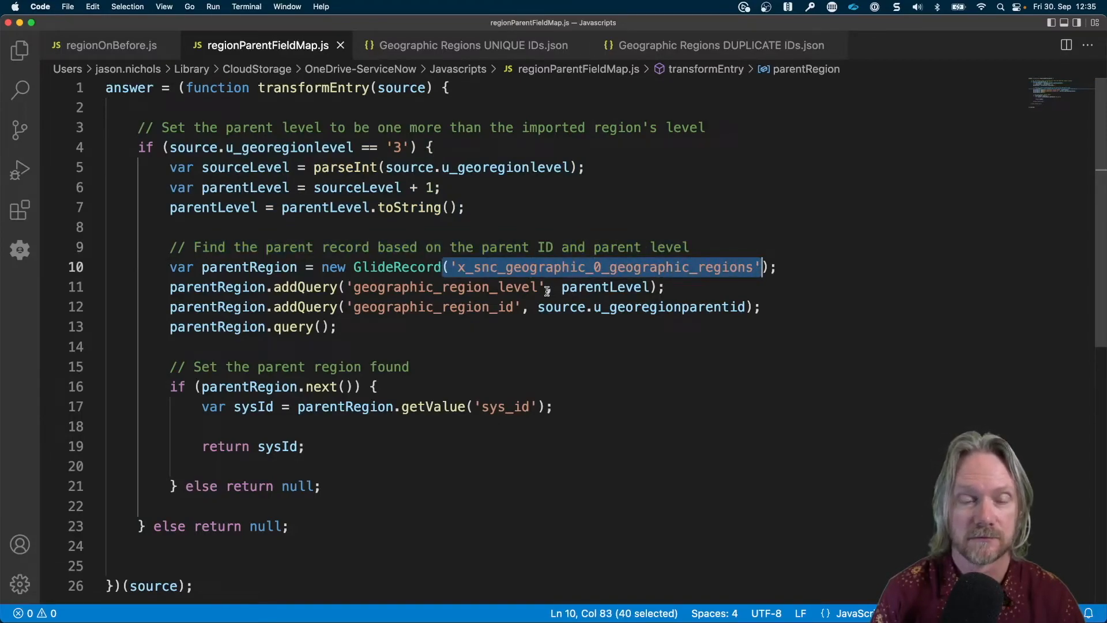
pyautogui.click(509, 307)
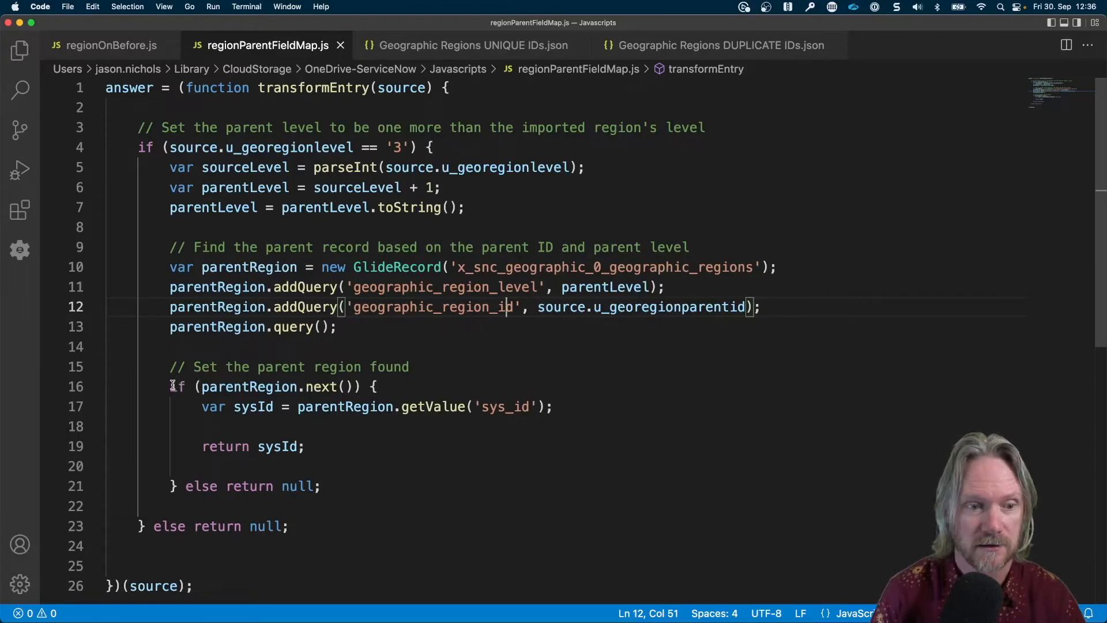
# - Highlight the parentRegion.next() condition, the sysId assignment and the returned sysId to examine how the found parent is set
pyautogui.moveTo(171, 386); pyautogui.dragTo(362, 387)
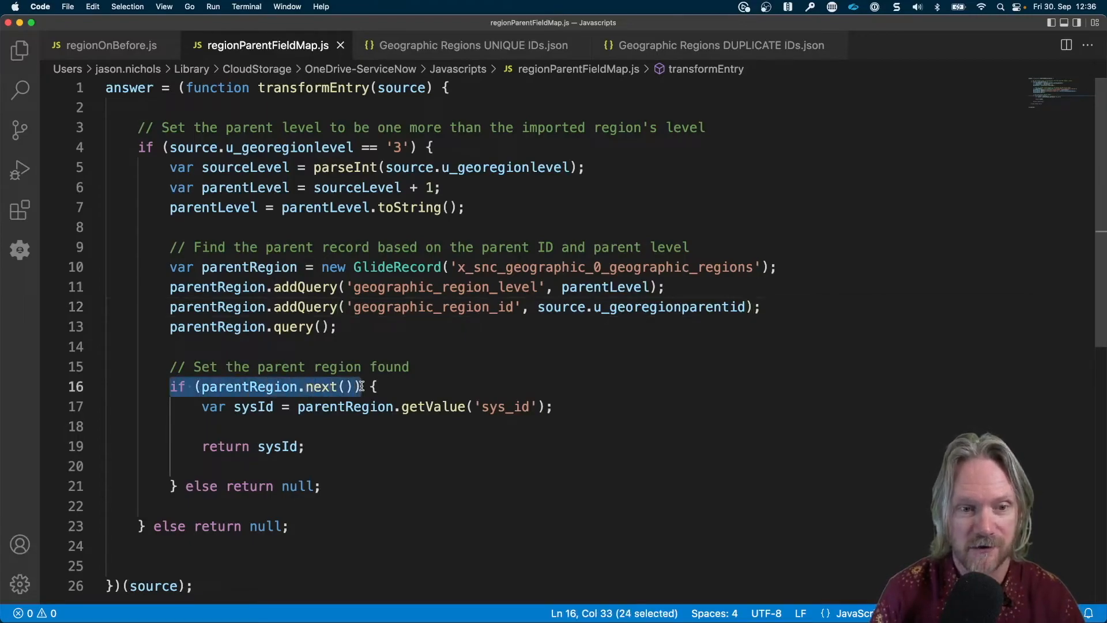
pyautogui.click(356, 403)
pyautogui.moveTo(205, 406); pyautogui.dragTo(300, 407)
pyautogui.click(258, 406)
pyautogui.doubleClick(257, 407)
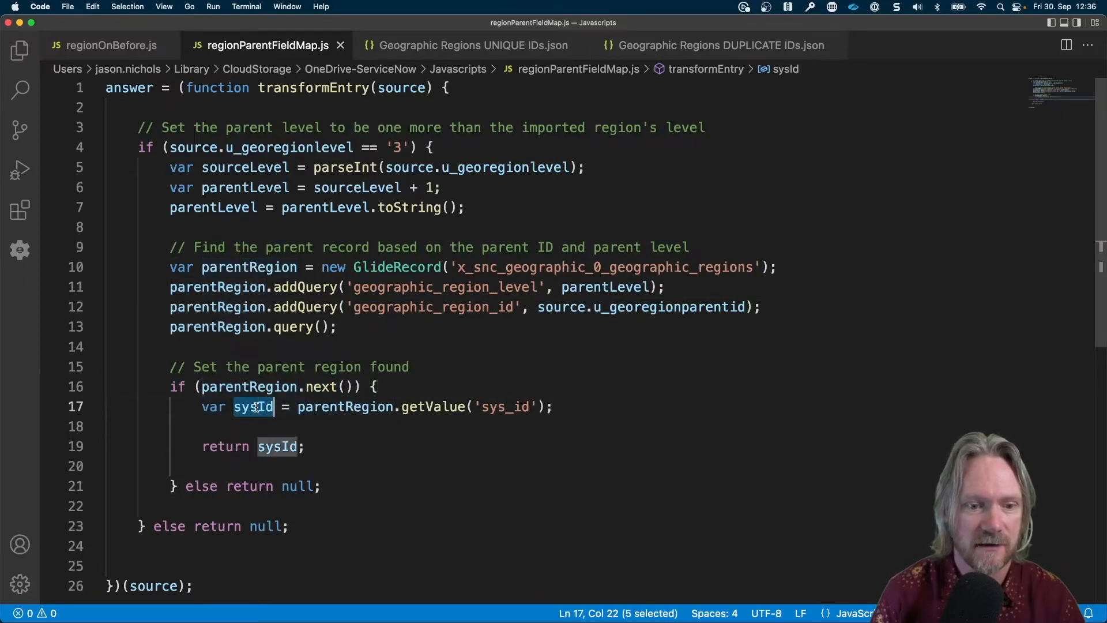
pyautogui.moveTo(299, 407); pyautogui.dragTo(558, 408)
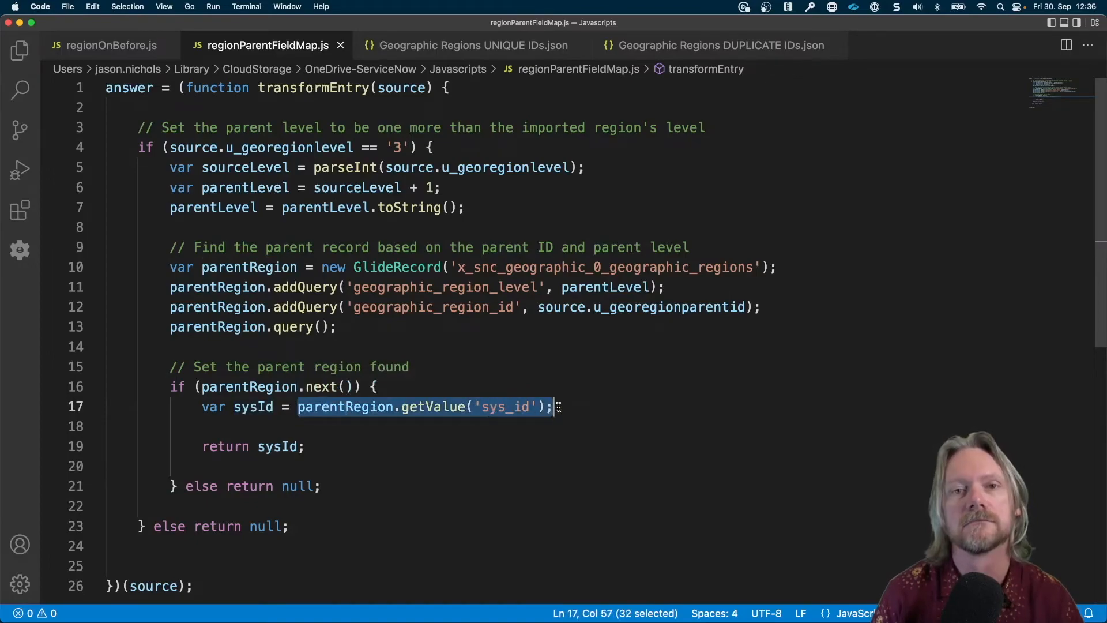
pyautogui.doubleClick(280, 446)
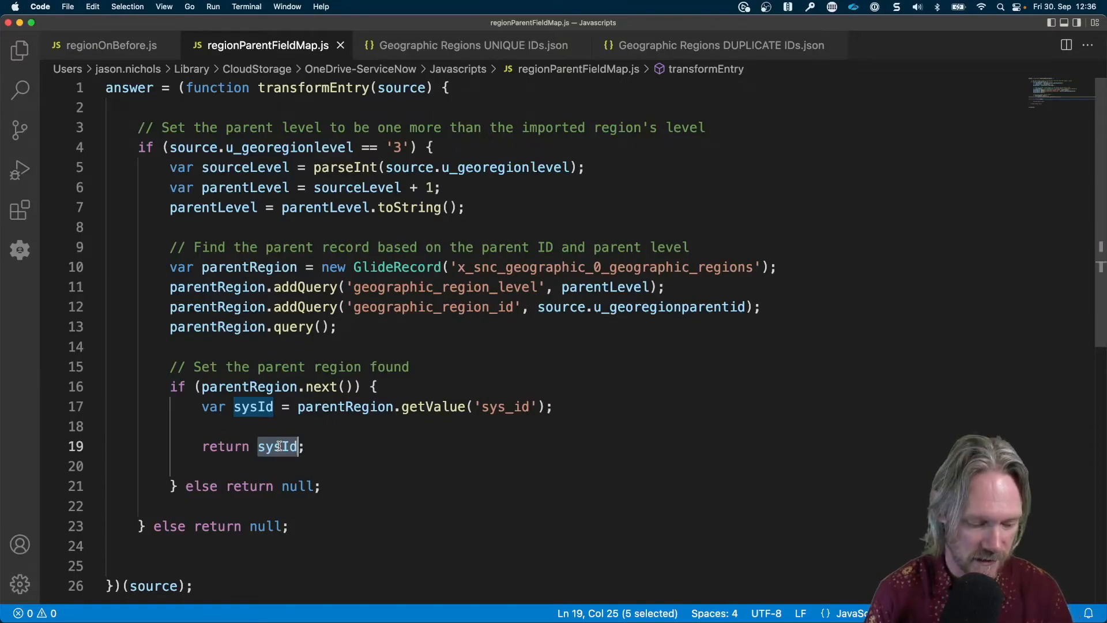
# - Copy the whole regionParentFieldMap.js script and replace the ServiceNow field map's default source script with it
pyautogui.press('cmd+a')
pyautogui.press('super+c')
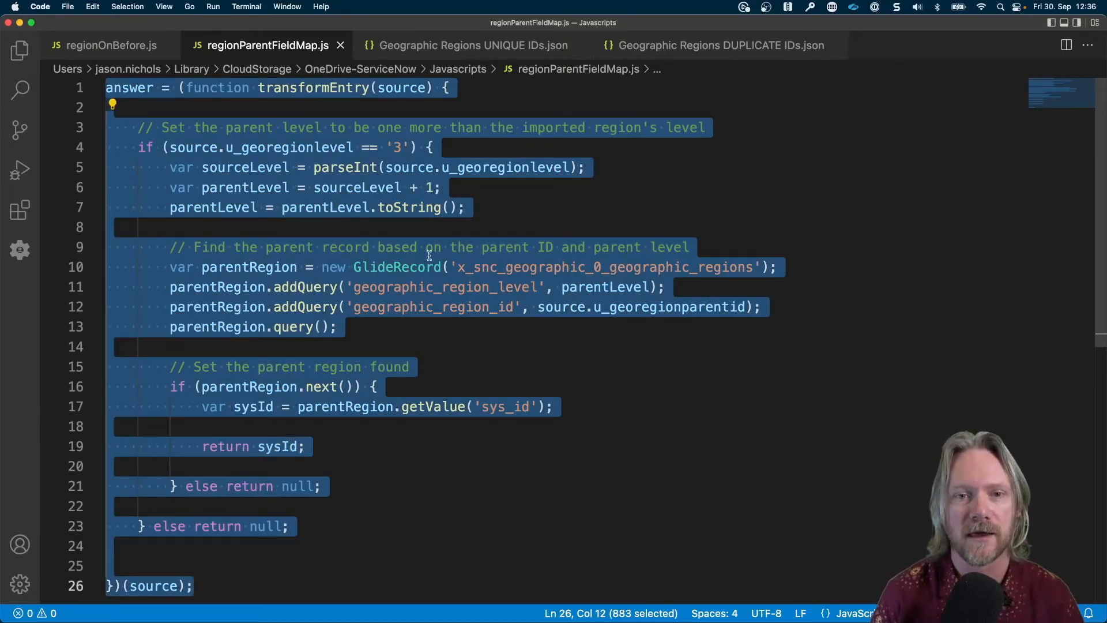
pyautogui.press('cmd+Tab')
pyautogui.click(535, 399)
pyautogui.press('super+a')
pyautogui.press('super+v')
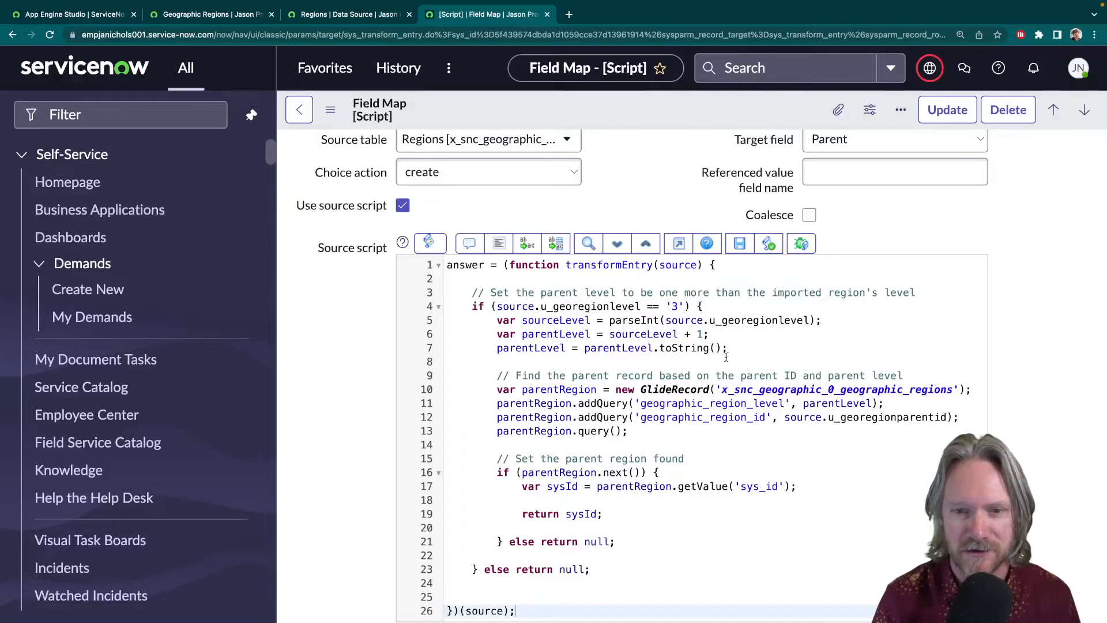
# - Set the u_georegionlevel condition on line 4 of the source script to '1'
pyautogui.click(674, 306)
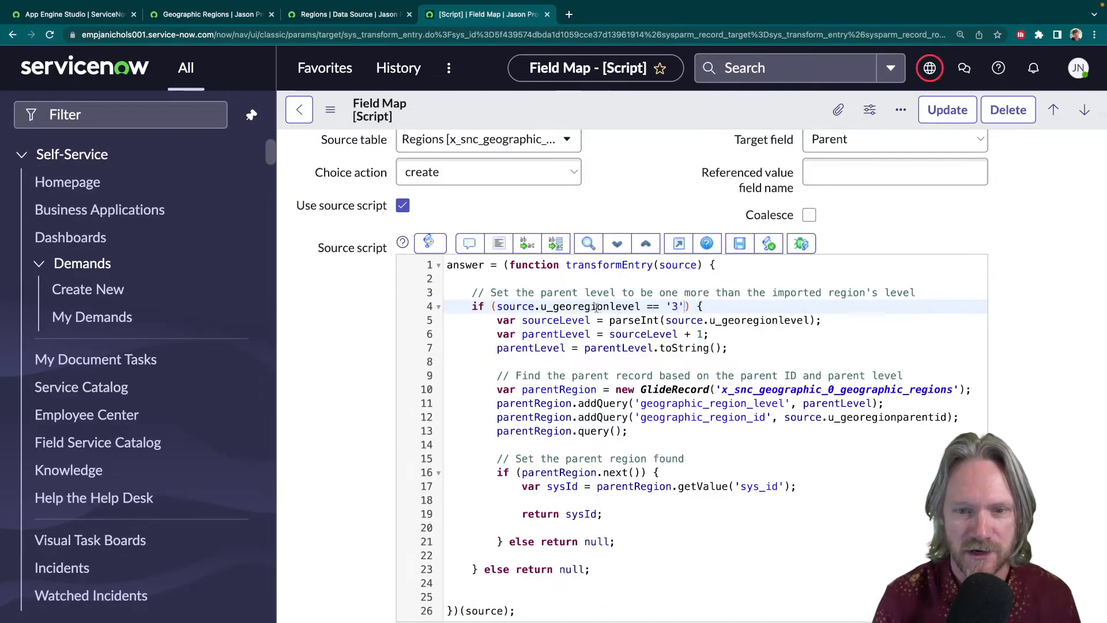
pyautogui.click(676, 306)
pyautogui.press('BackSpace')
pyautogui.write('1')
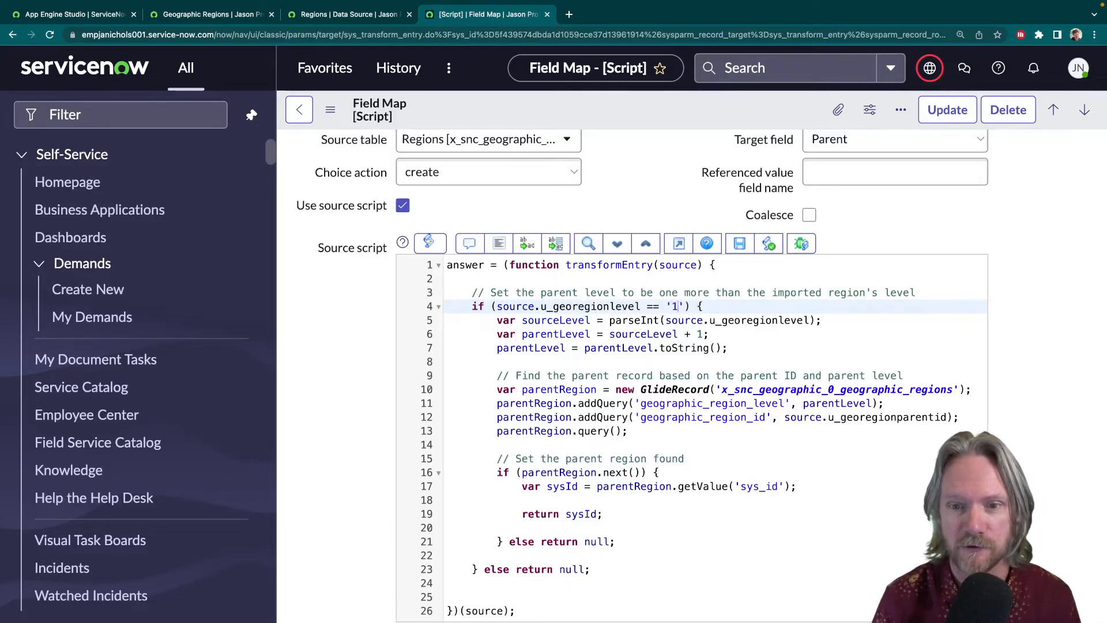
# - Highlight the sourceLevel + 1 expression on line 6 and save the field map
pyautogui.click(661, 334)
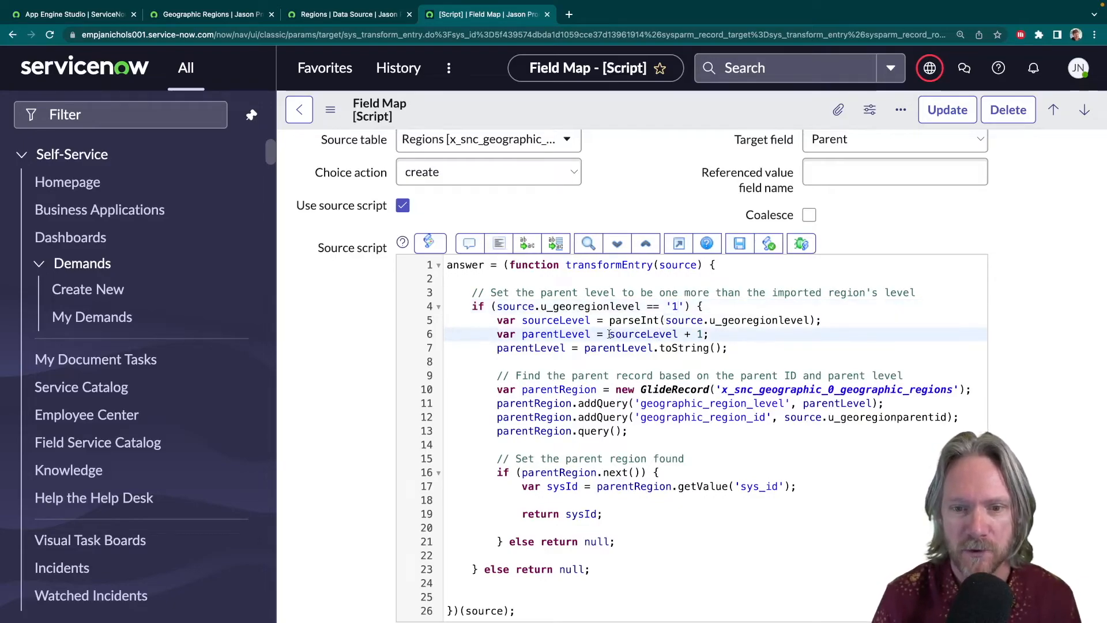
pyautogui.moveTo(610, 335); pyautogui.dragTo(716, 334)
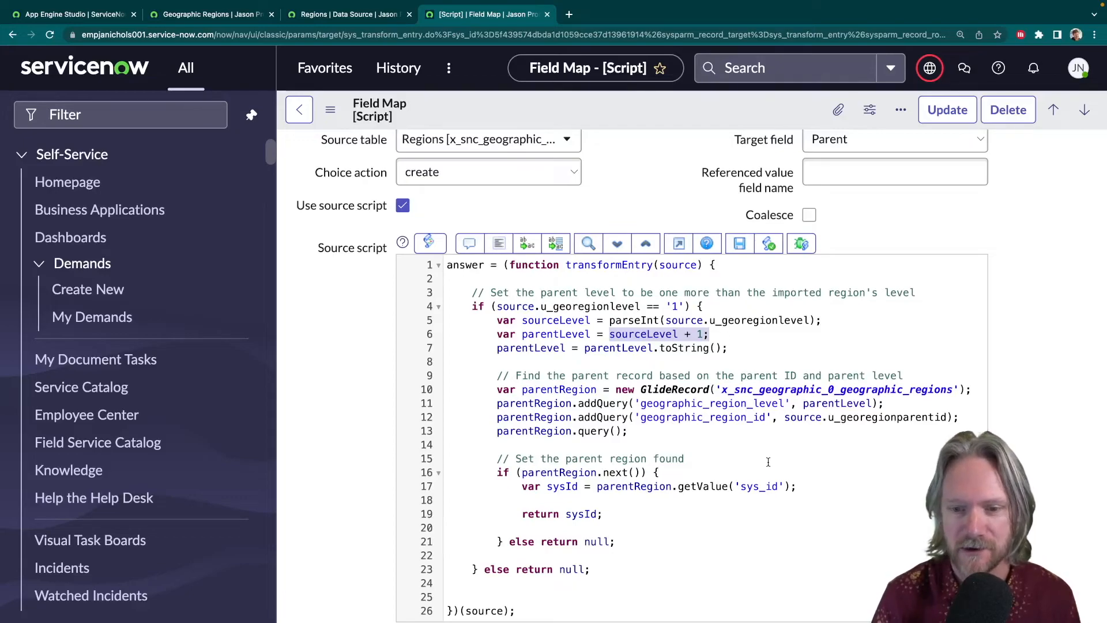
pyautogui.click(940, 117)
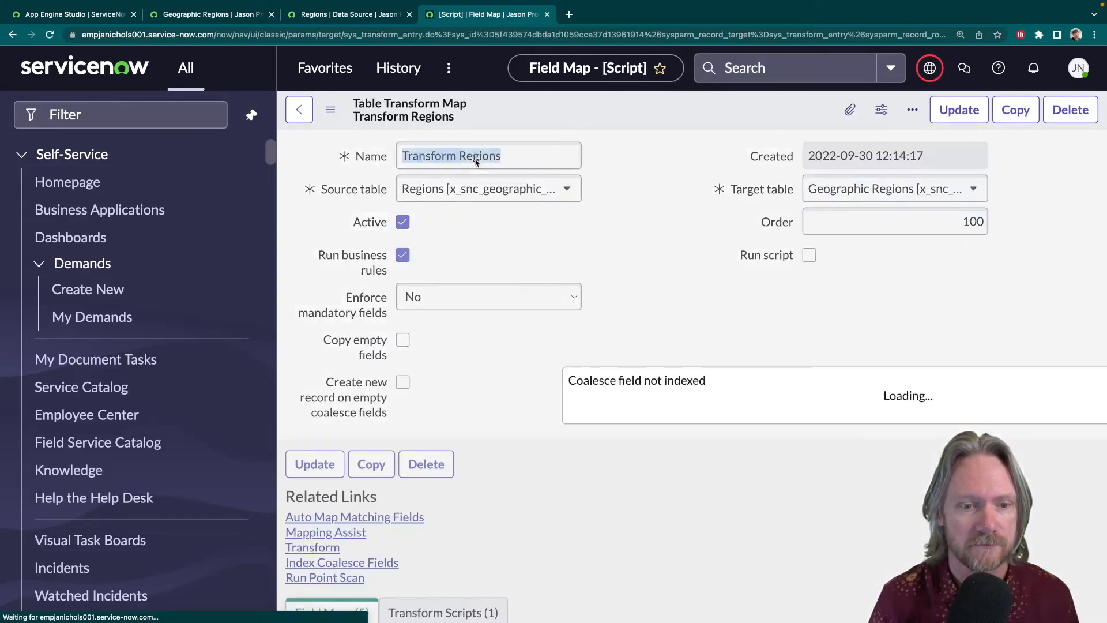
# - Load all records from the Regions data source and run the Transform Regions map on the loaded import set
pyautogui.click(334, 16)
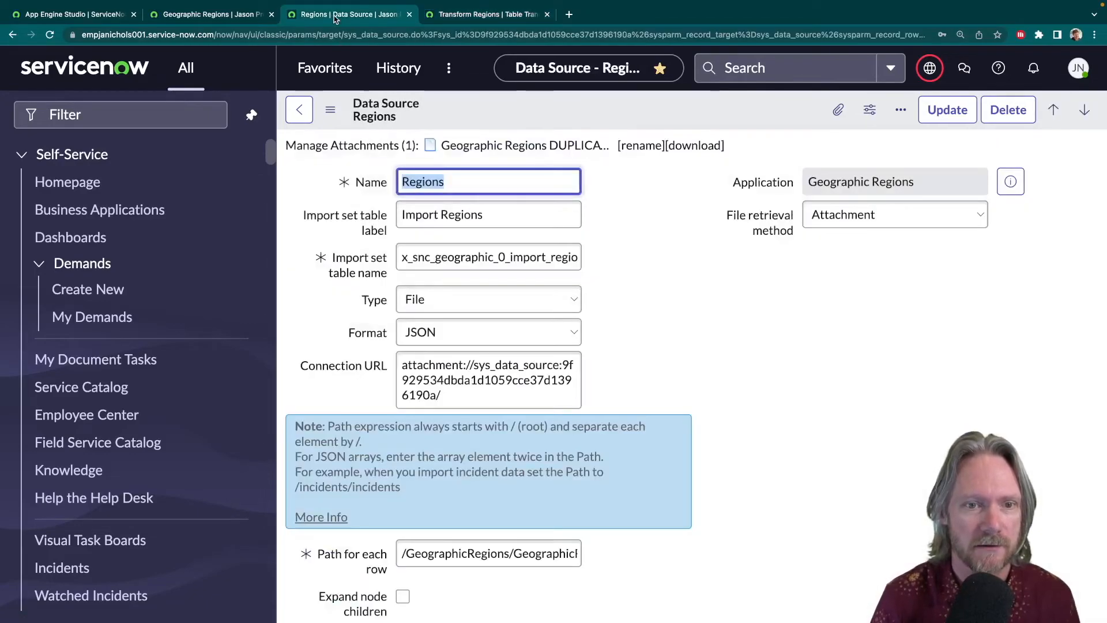
pyautogui.scroll(-5, 345, 283)
pyautogui.scroll(-2, 344, 284)
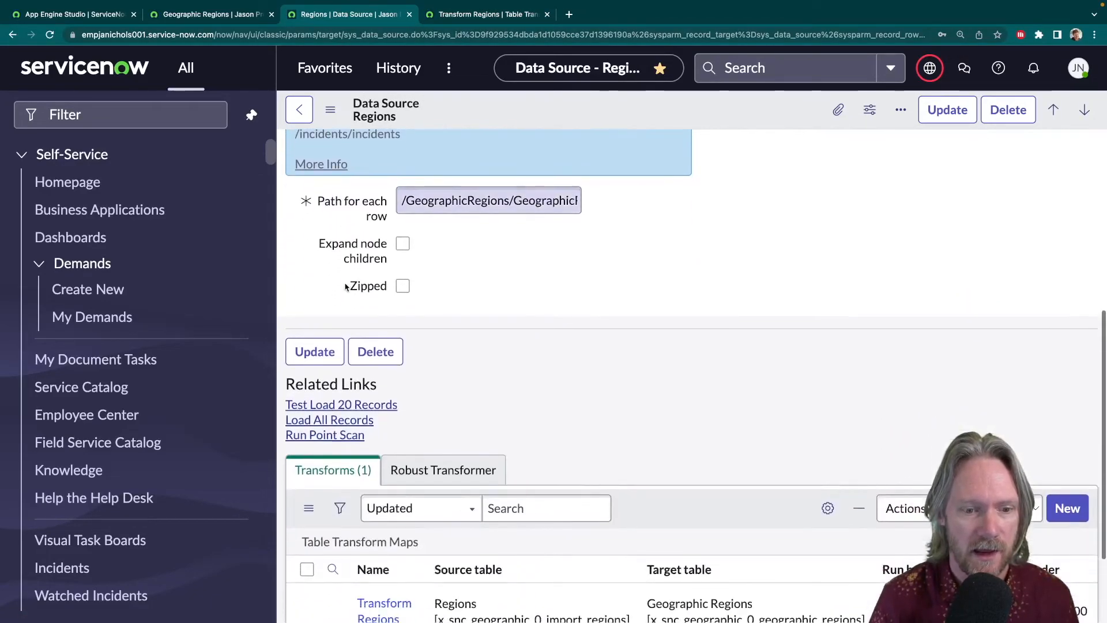
pyautogui.click(341, 421)
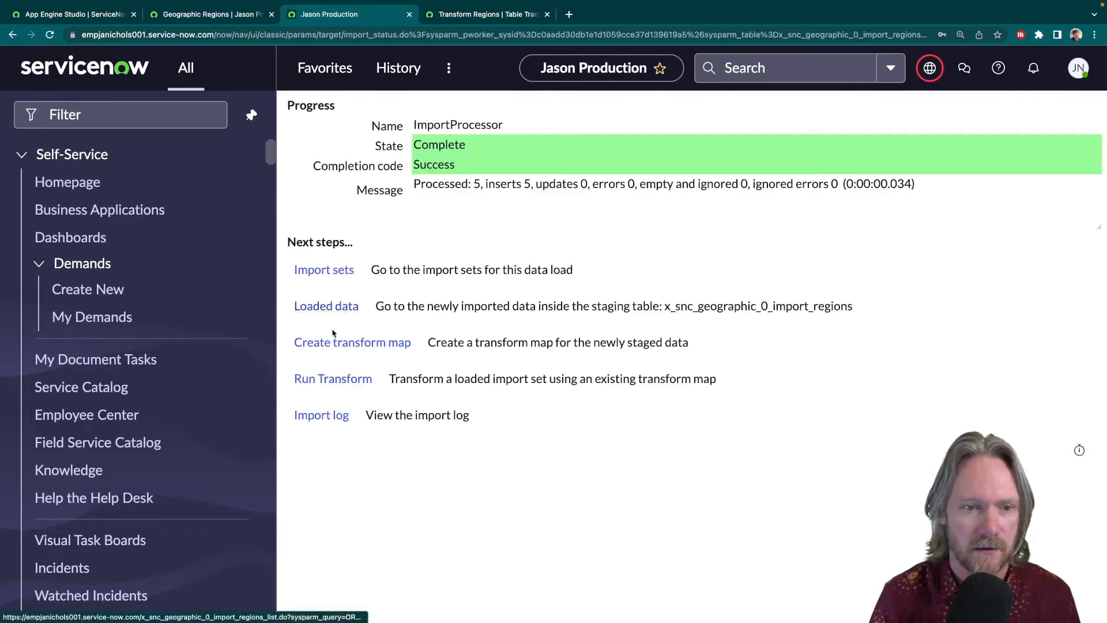
pyautogui.click(327, 378)
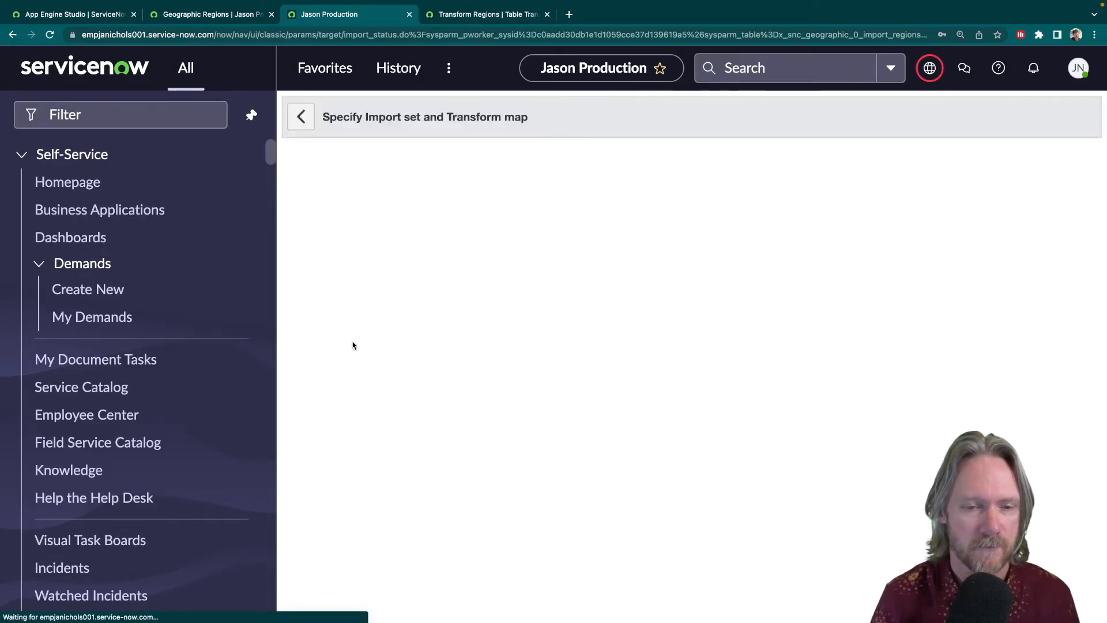
pyautogui.click(332, 429)
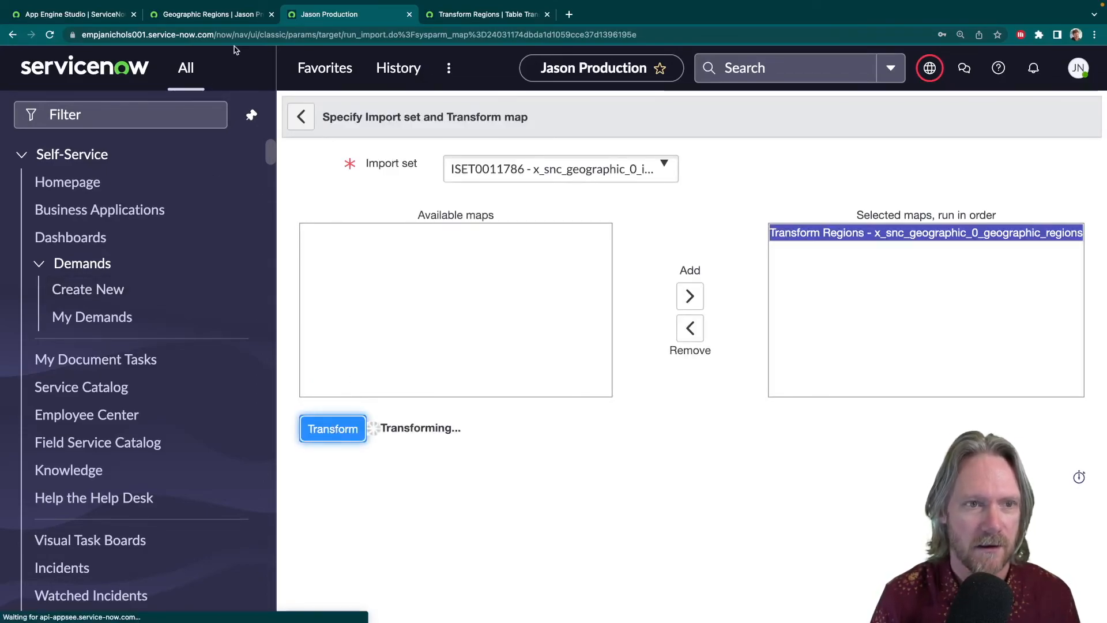
# - Refresh the unfiltered Geographic Regions list and select the Indooroopilly and Toowong suburb rows to check their parents
pyautogui.click(212, 15)
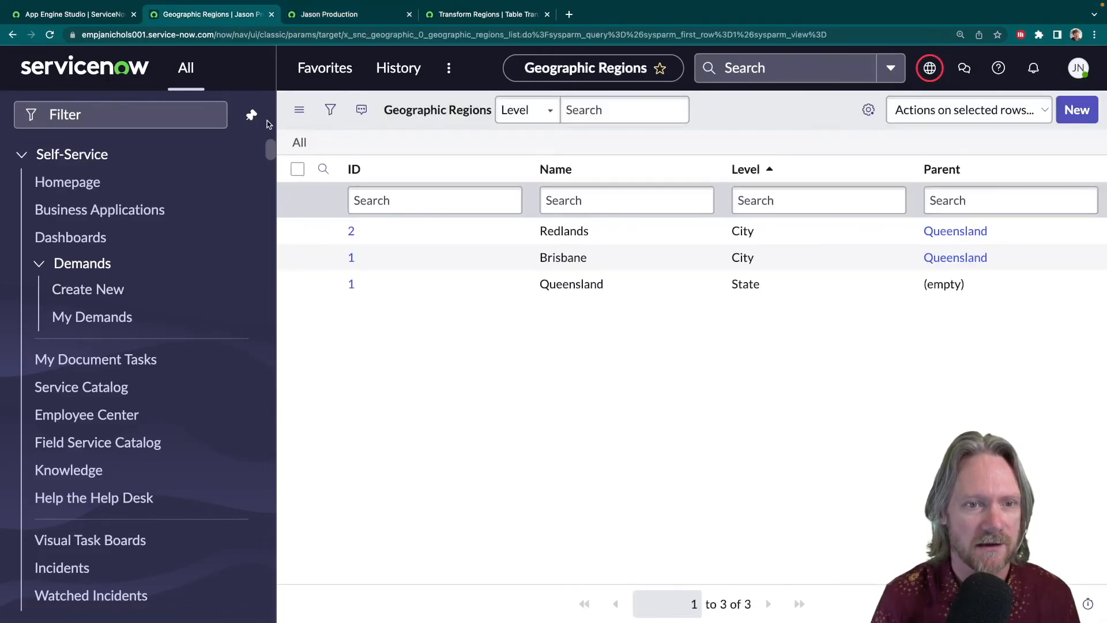
pyautogui.click(299, 144)
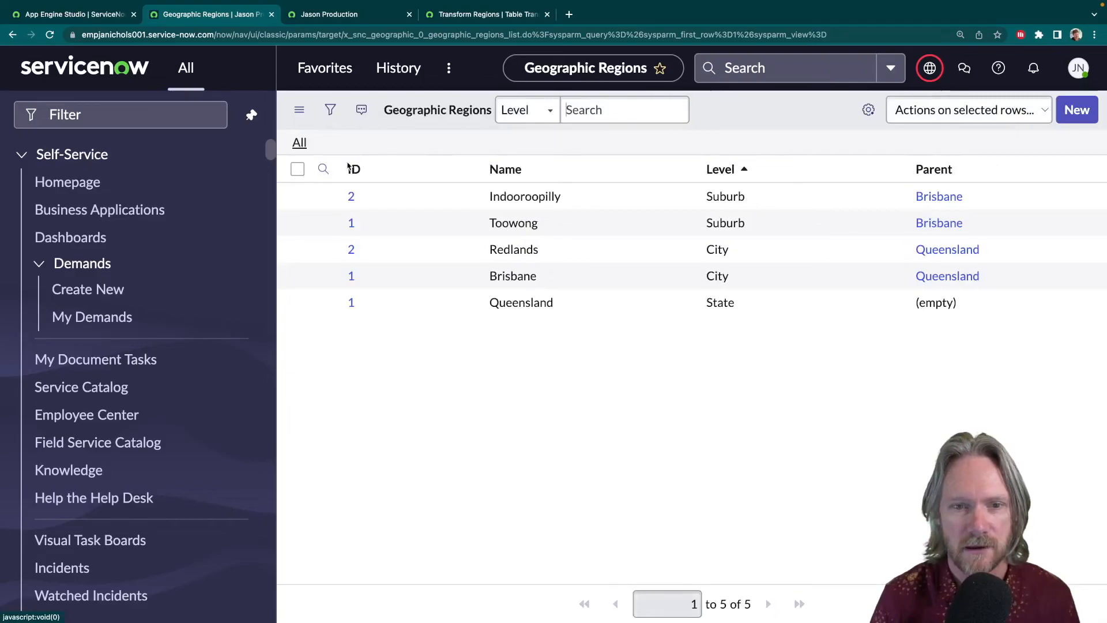
pyautogui.click(297, 231)
pyautogui.click(298, 258)
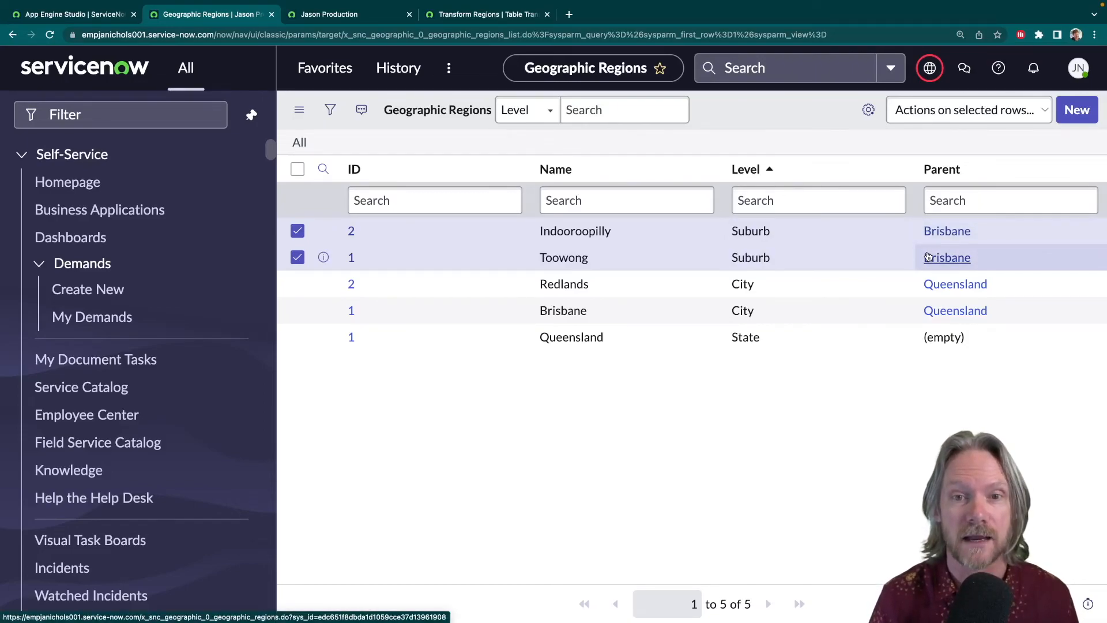
# - Decline indexing the coalesce fields and reopen the parent field map to examine its referenced value field name and source script
pyautogui.click(486, 17)
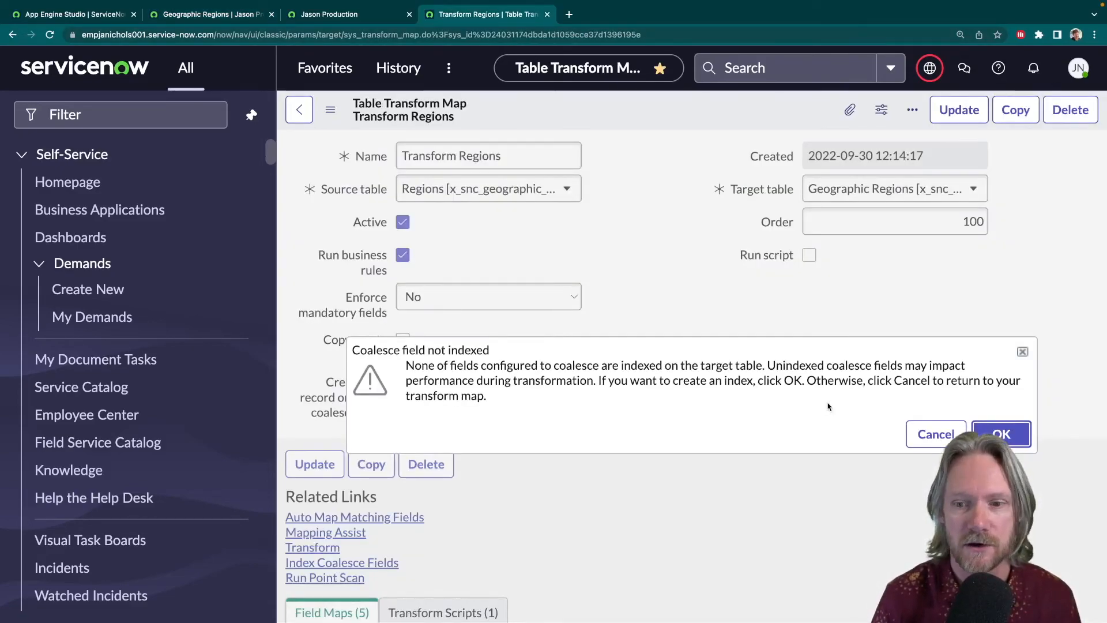
pyautogui.click(934, 434)
pyautogui.scroll(-5, 637, 450)
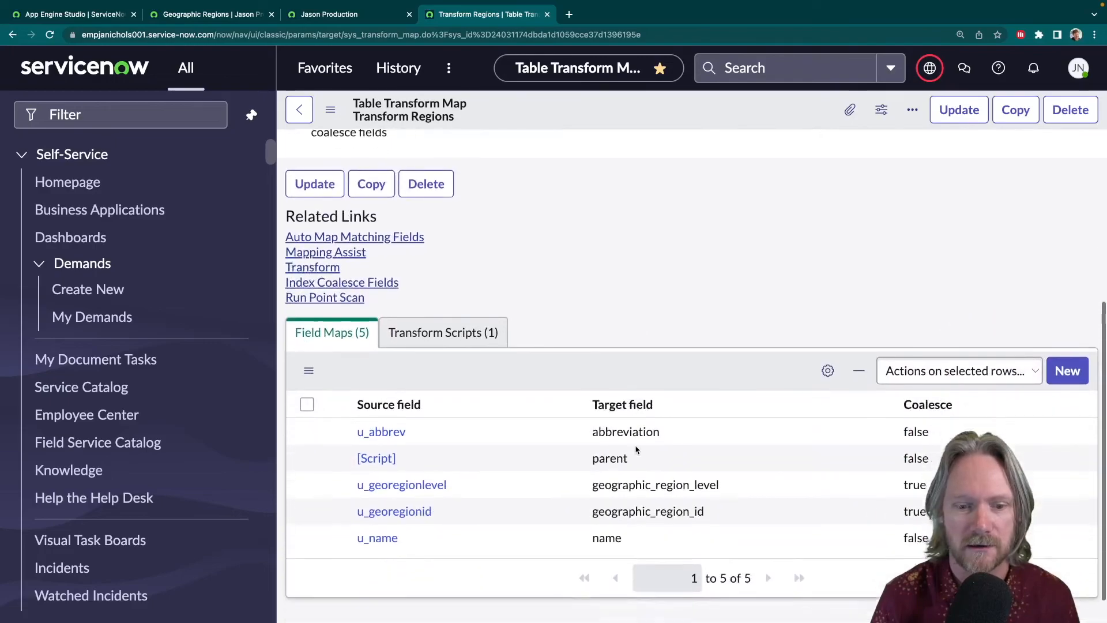
pyautogui.click(371, 441)
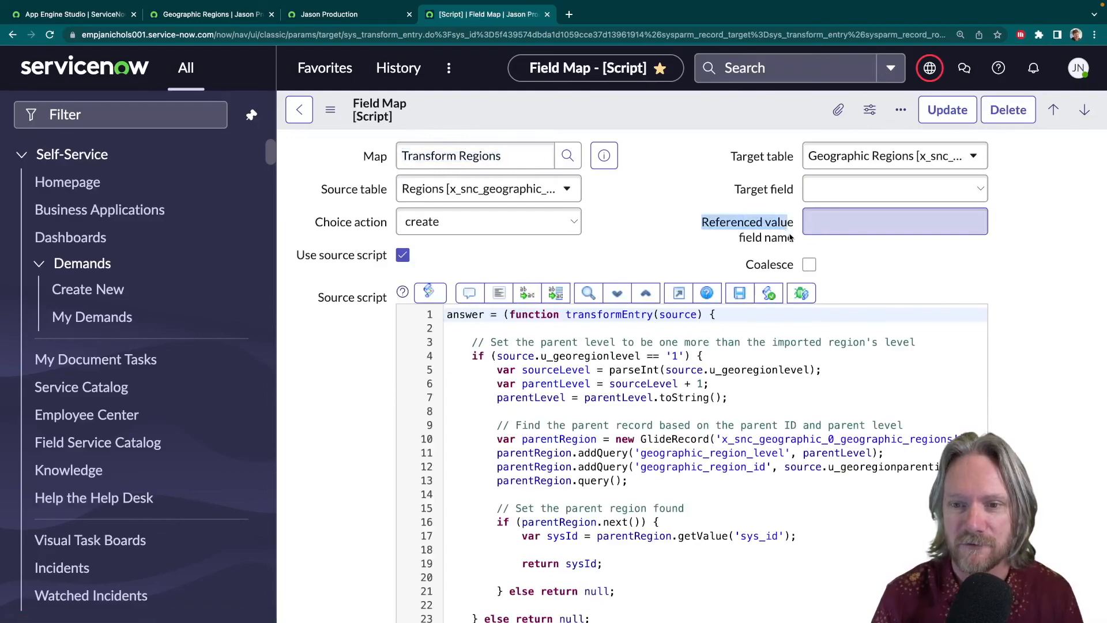
pyautogui.click(823, 225)
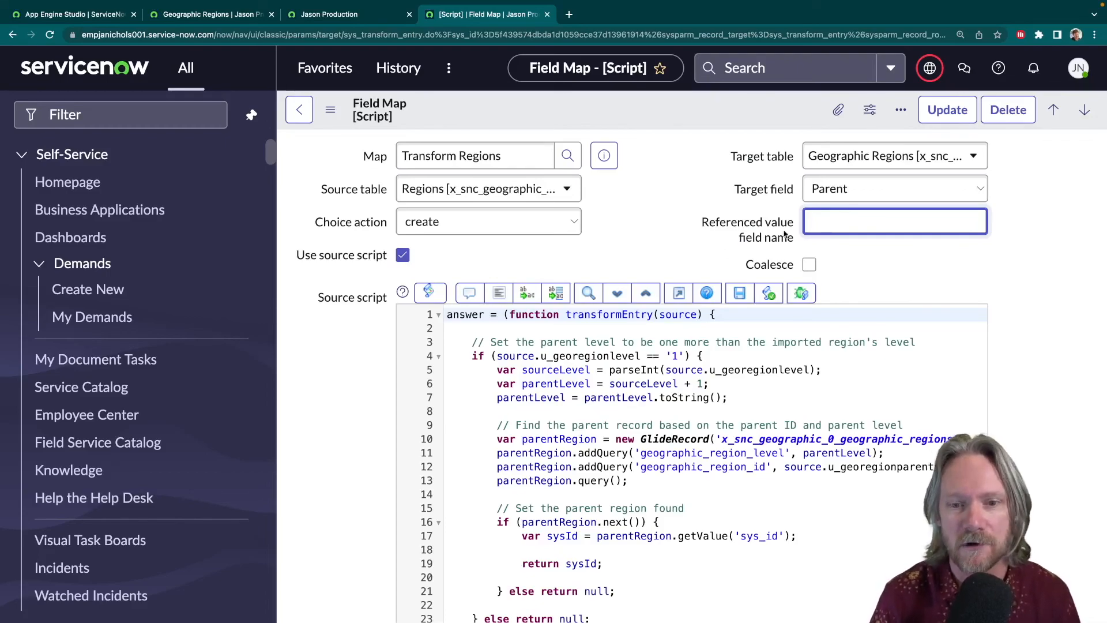
pyautogui.scroll(-2, 575, 343)
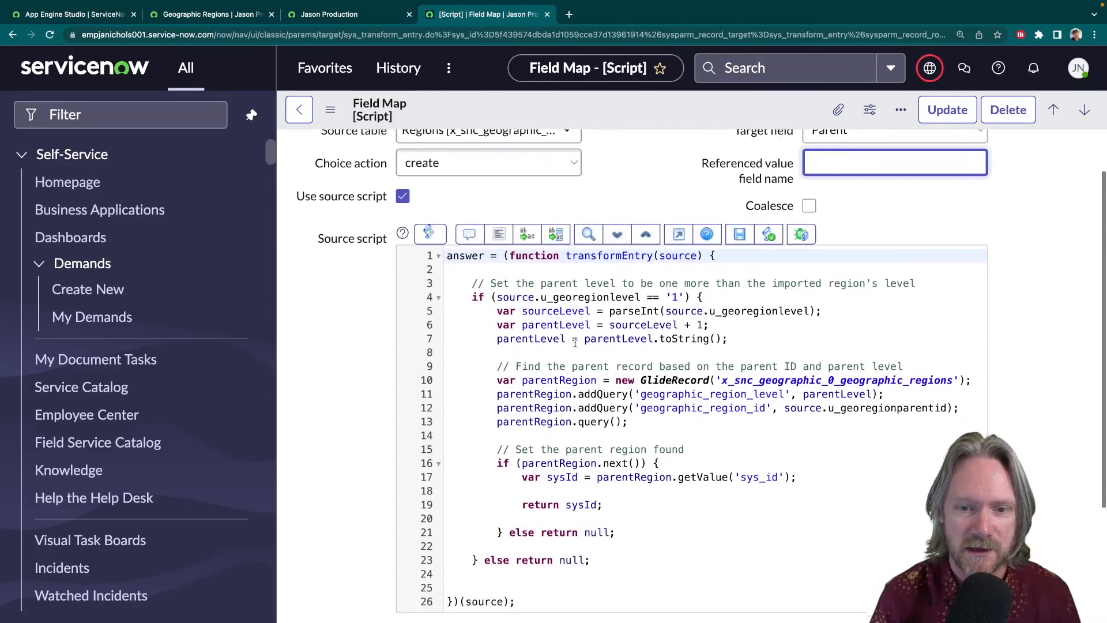